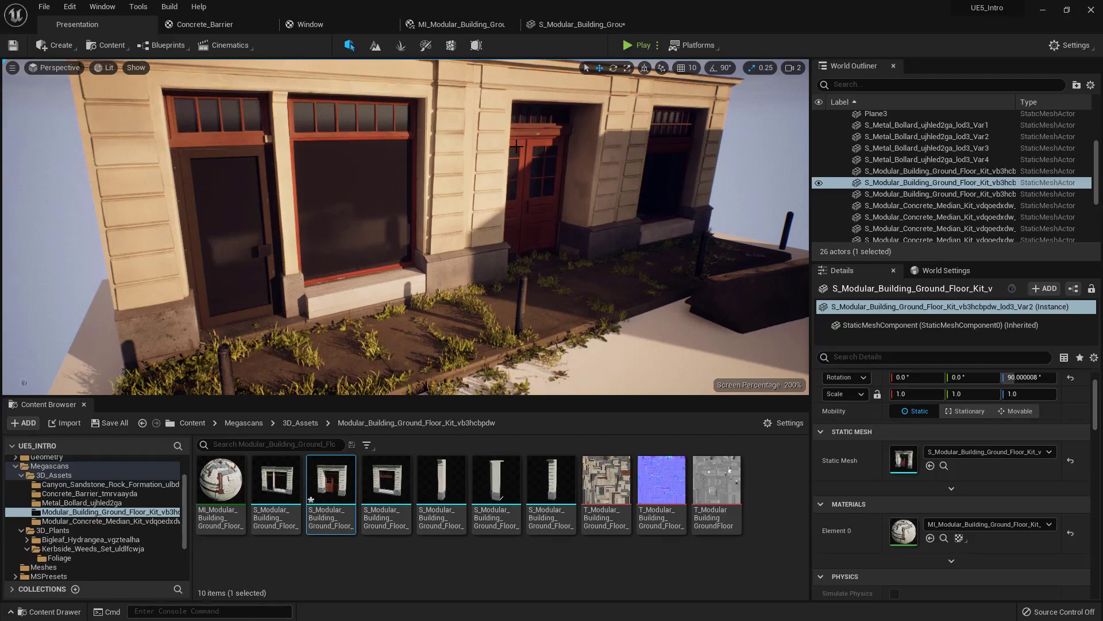
- Inspect the building facade and street props from several angles and collapse the Assets folder in the World Outliner
{"action": "key", "text": "s"}
{"action": "right_click_drag", "start_coordinate": [518, 149], "coordinate": [512, 176]}
{"action": "key", "text": "d"}
{"action": "key", "text": "a"}
{"action": "key", "text": "s"}
{"action": "right_click_drag", "start_coordinate": [431, 167], "coordinate": [255, 230]}
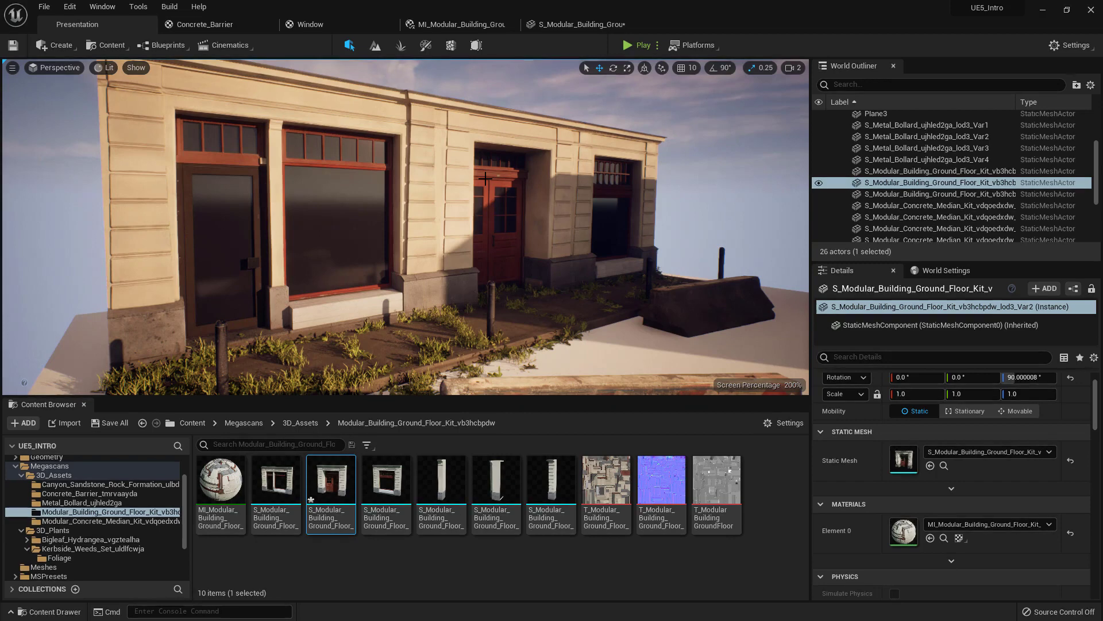
{"action": "key", "text": "s"}
{"action": "right_click_drag", "start_coordinate": [495, 168], "coordinate": [511, 175]}
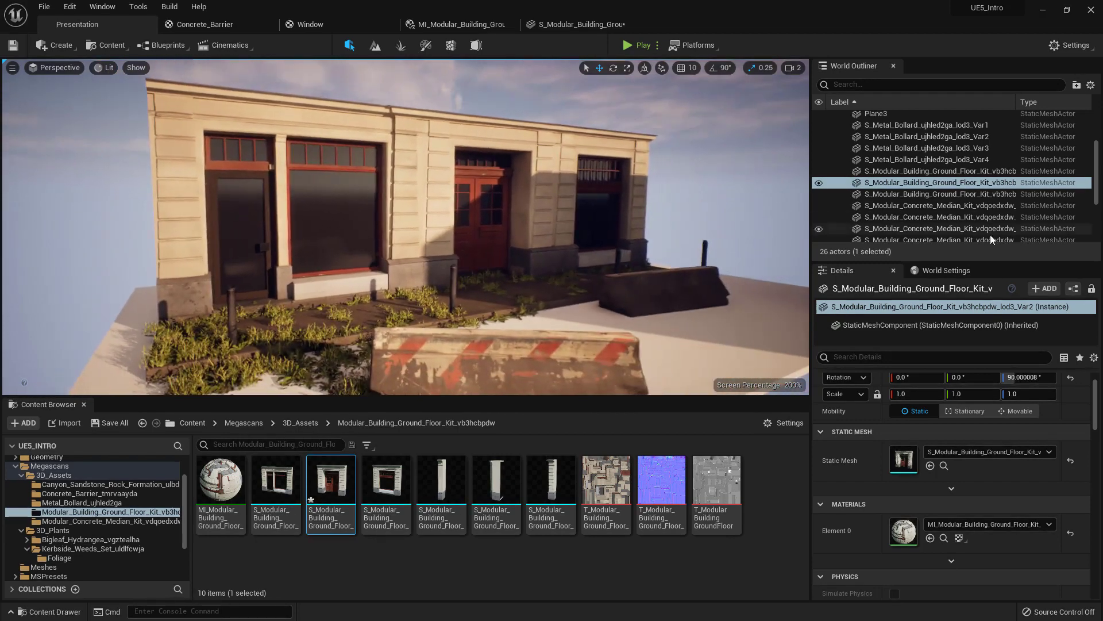
{"action": "scroll", "coordinate": [952, 185], "scroll_direction": "up", "scroll_amount": 5}
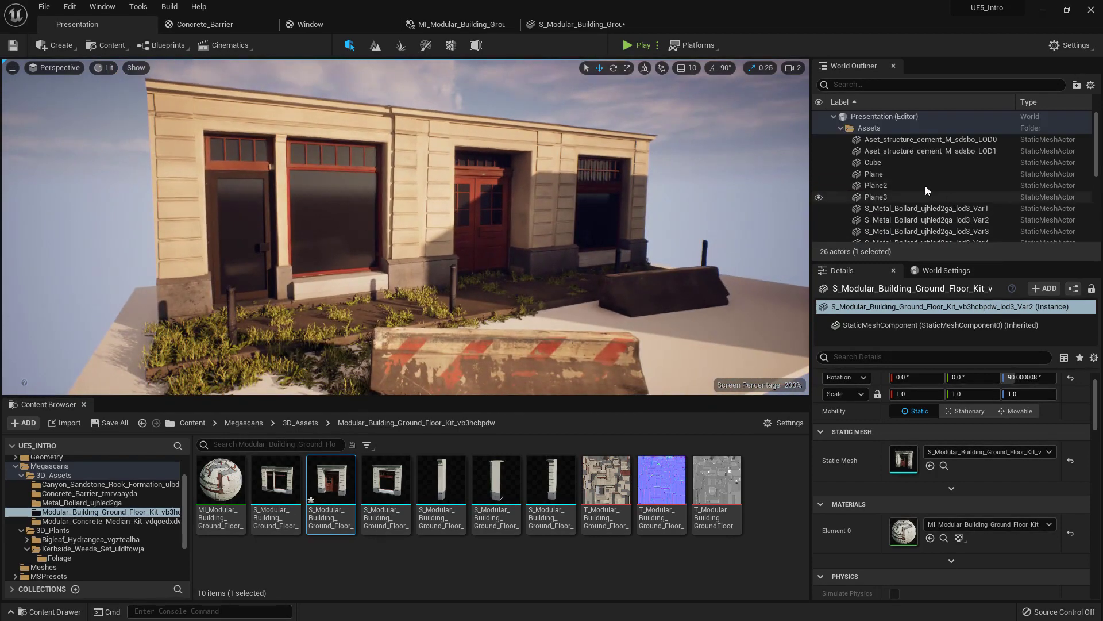
{"action": "left_click", "coordinate": [841, 129]}
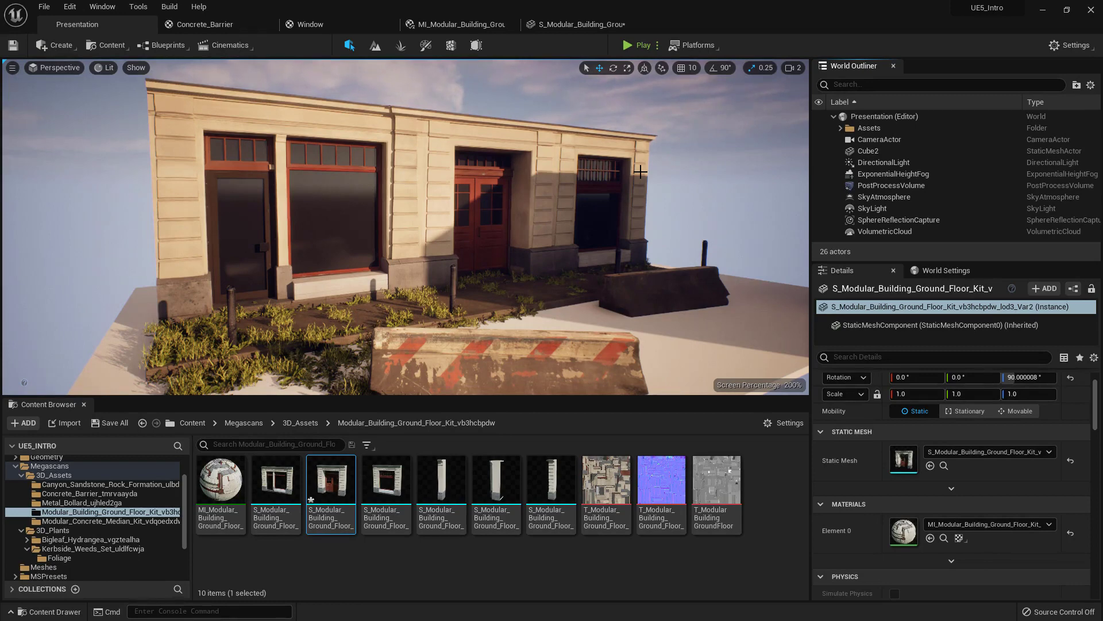
- View the street scene through the placed CameraActor and return to the free perspective view
{"action": "right_click_drag", "start_coordinate": [605, 161], "coordinate": [604, 109]}
{"action": "right_click_drag", "start_coordinate": [527, 167], "coordinate": [381, 254]}
{"action": "right_click_drag", "start_coordinate": [462, 212], "coordinate": [548, 201]}
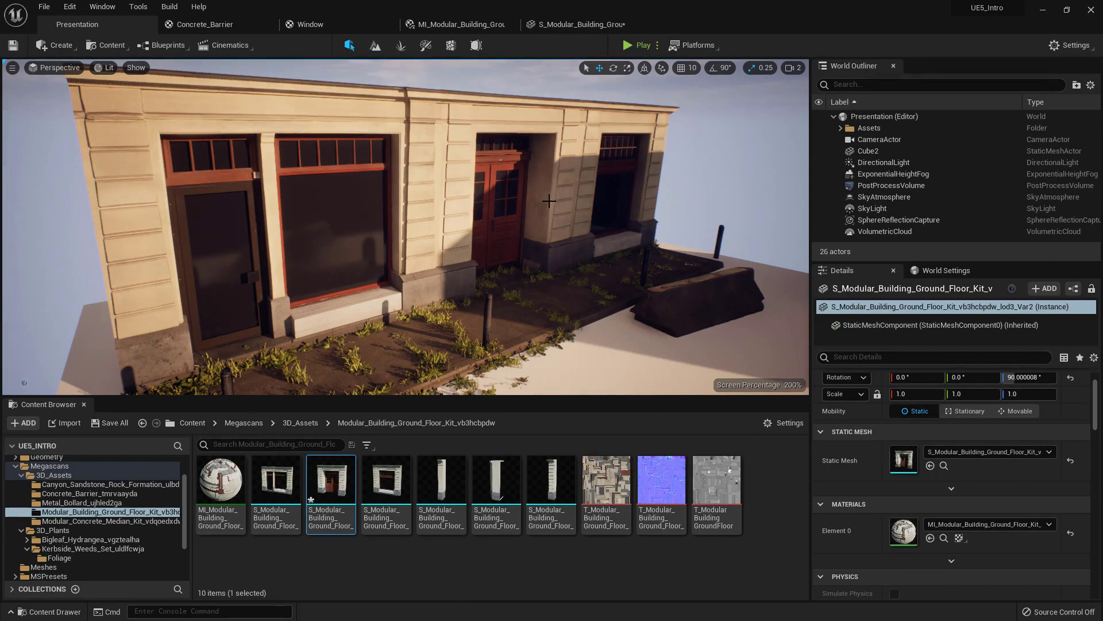
{"action": "right_click_drag", "start_coordinate": [563, 197], "coordinate": [602, 205]}
{"action": "left_click", "coordinate": [70, 70]}
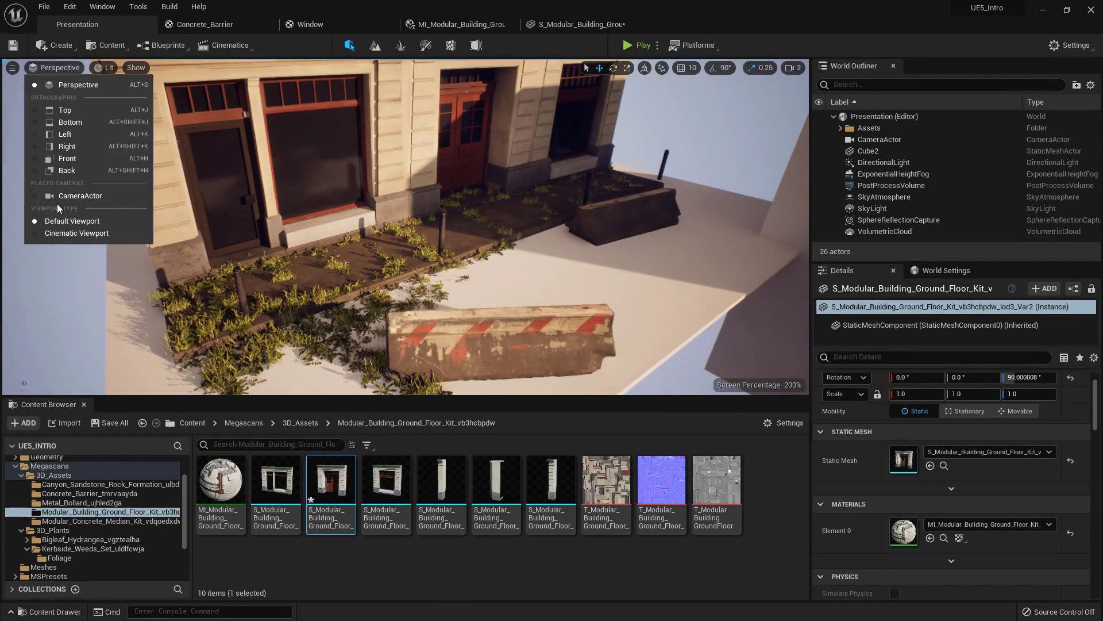
{"action": "left_click", "coordinate": [68, 199]}
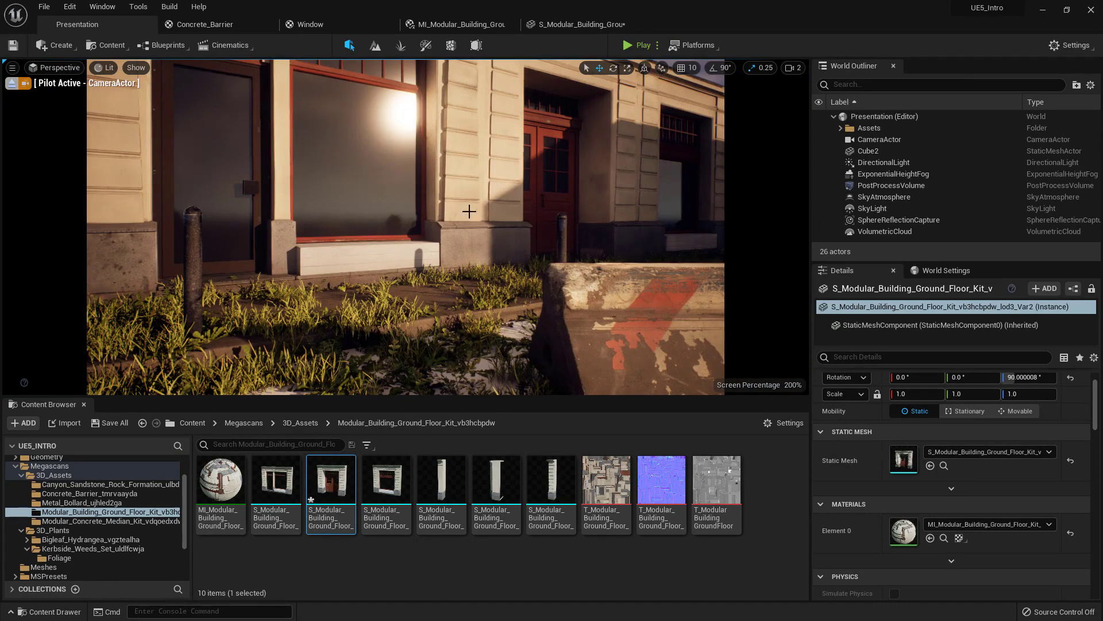
{"action": "left_click", "coordinate": [12, 83]}
{"action": "mouse_move", "coordinate": [530, 190]}
{"action": "right_mouse_down"}
{"action": "mouse_move", "coordinate": [530, 207]}
{"action": "mouse_move", "coordinate": [530, 190]}
{"action": "right_mouse_up"}
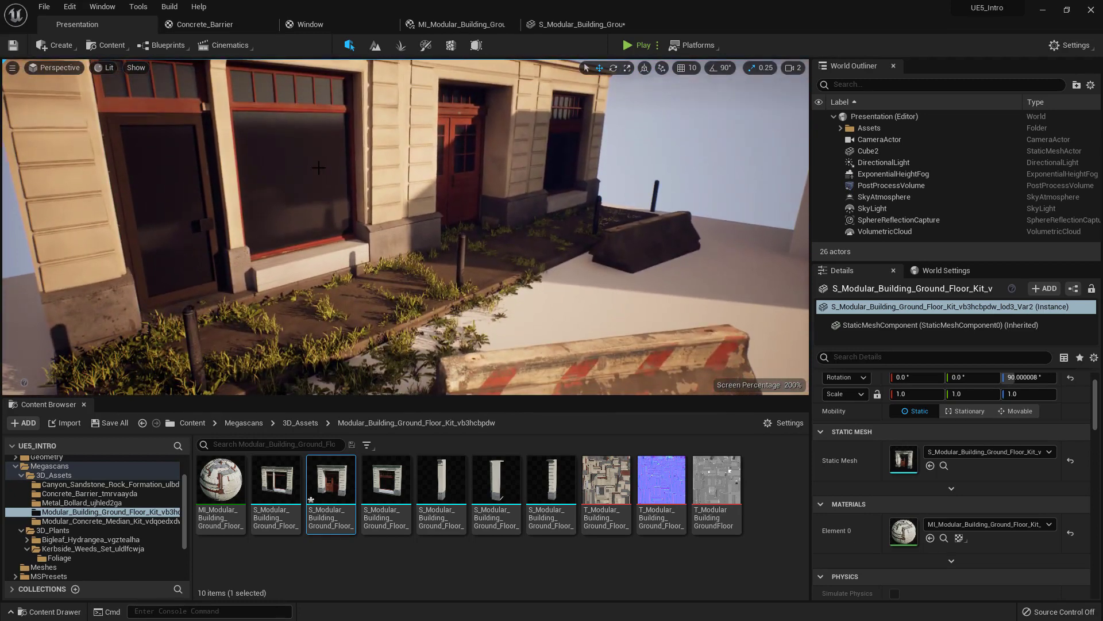
- Save all modified content and create a new level from the Default template
{"action": "left_click", "coordinate": [102, 426]}
{"action": "left_click", "coordinate": [588, 443]}
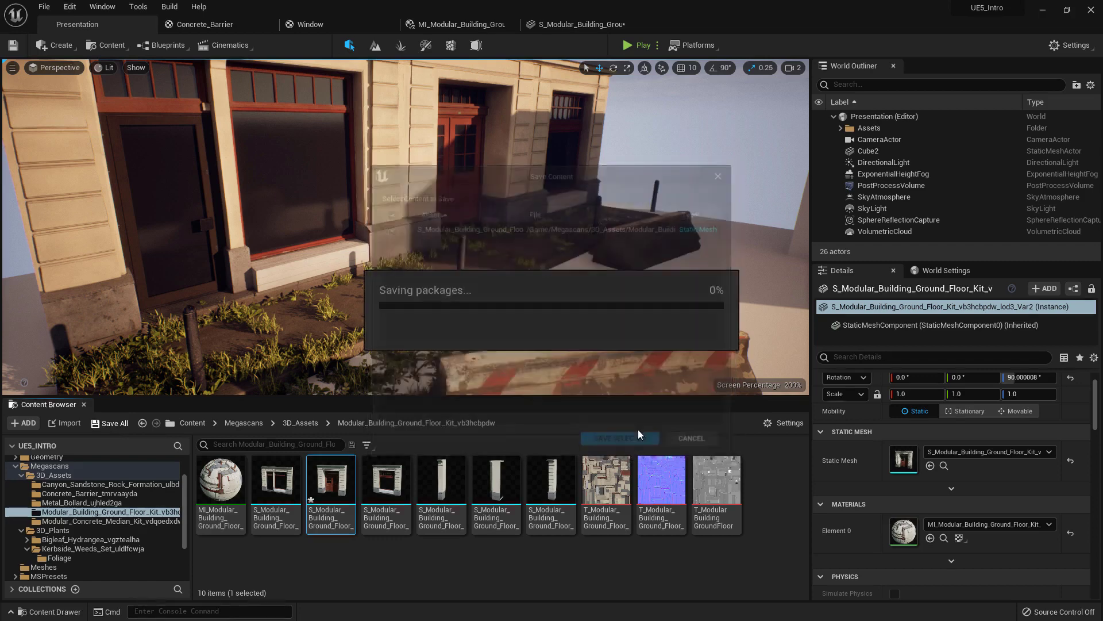
{"action": "left_click", "coordinate": [43, 7]}
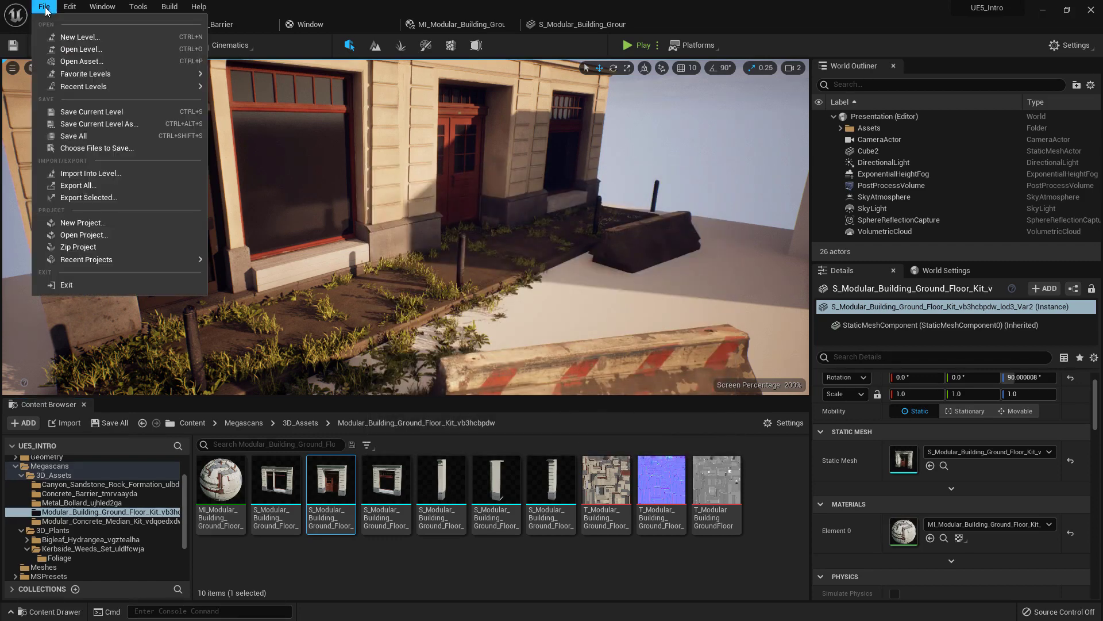
{"action": "left_click", "coordinate": [70, 38]}
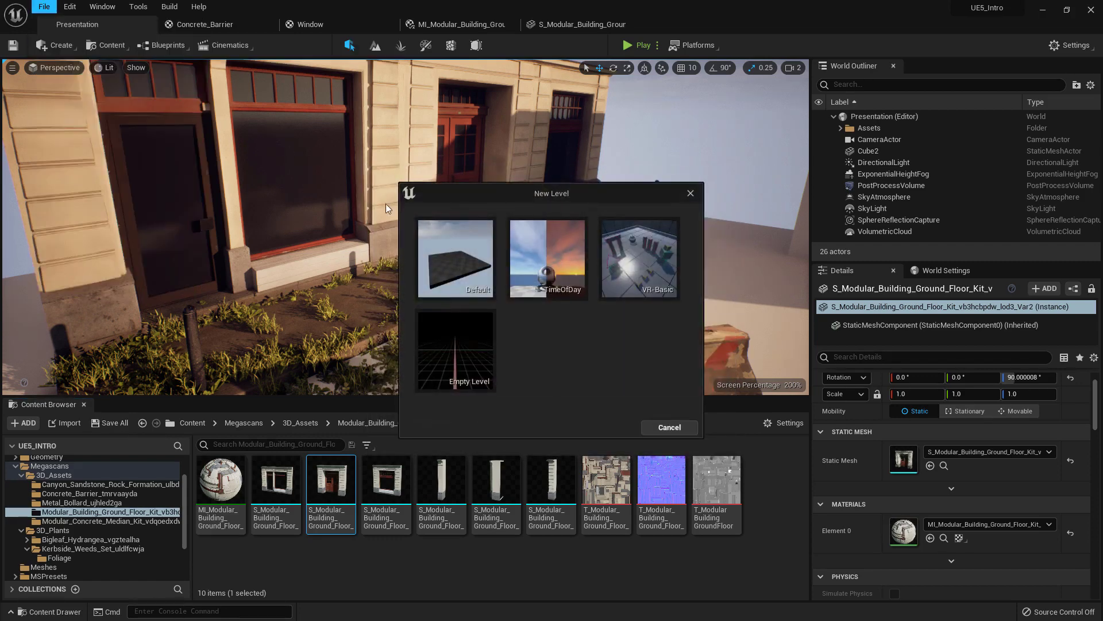
{"action": "left_click", "coordinate": [469, 263]}
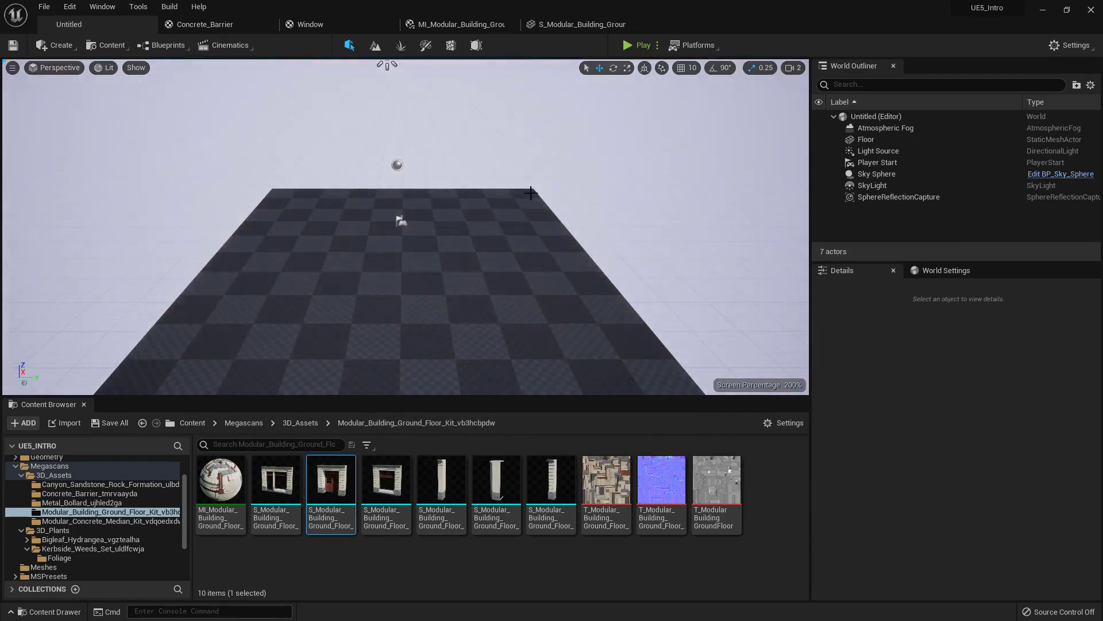
- Examine the enclosed room built from cubes from inside and enlarge the World Outliner to show all its actors
{"action": "right_click_drag", "start_coordinate": [406, 227], "coordinate": [406, 226]}
{"action": "key", "text": "w"}
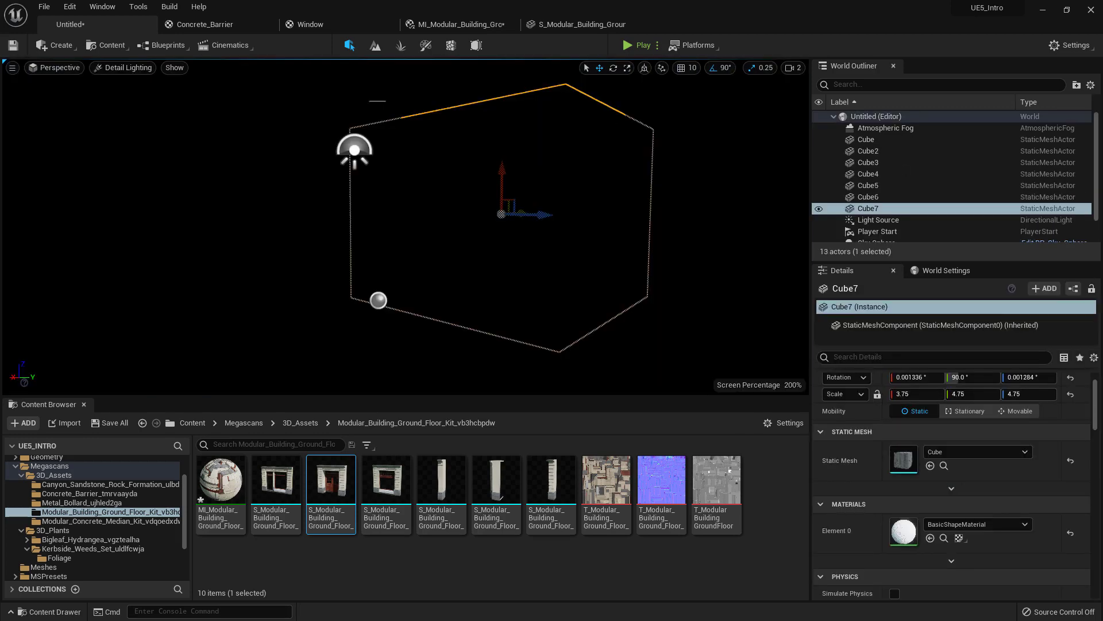
{"action": "right_click_drag", "start_coordinate": [406, 226], "coordinate": [376, 270]}
{"action": "key", "text": "s"}
{"action": "key", "text": "d"}
{"action": "key", "text": "a"}
{"action": "key", "text": "w"}
{"action": "left_click_drag", "start_coordinate": [855, 261], "coordinate": [853, 317]}
{"action": "mouse_move", "coordinate": [775, 166]}
{"action": "right_mouse_down"}
{"action": "mouse_move", "coordinate": [816, 152]}
{"action": "mouse_move", "coordinate": [770, 149]}
{"action": "mouse_move", "coordinate": [776, 166]}
{"action": "right_mouse_up"}
{"action": "key", "text": "s"}
{"action": "key", "text": "w"}
- Delete the Light Source, SkyLight and Sky Sphere actors from the level, accepting the broken references
{"action": "left_click", "coordinate": [871, 222]}
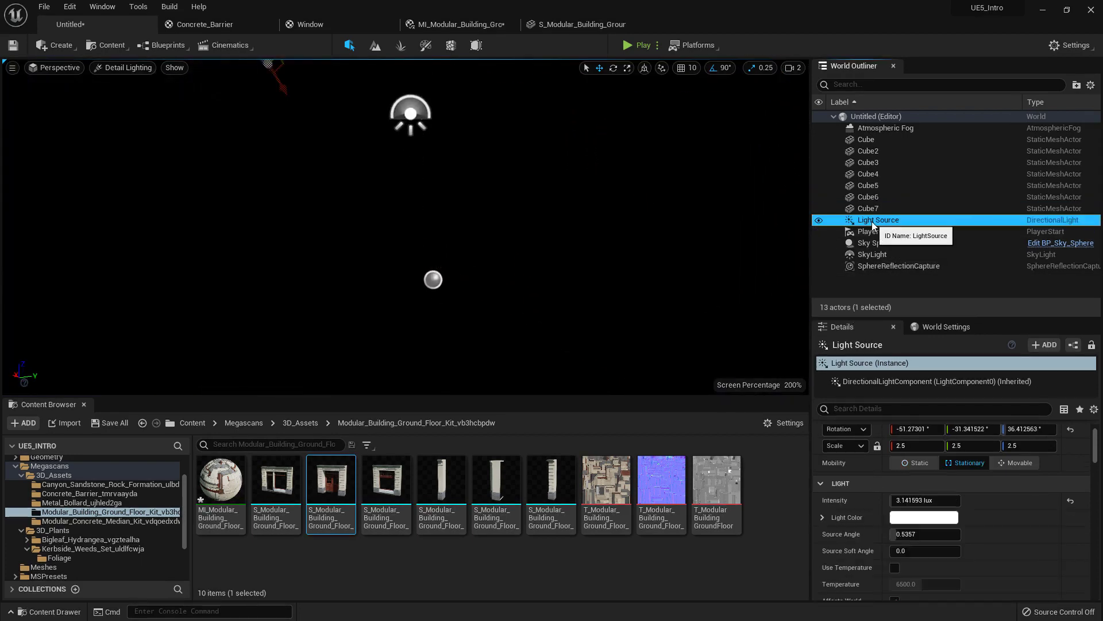
{"action": "key", "text": "Delete"}
{"action": "left_click", "coordinate": [570, 365]}
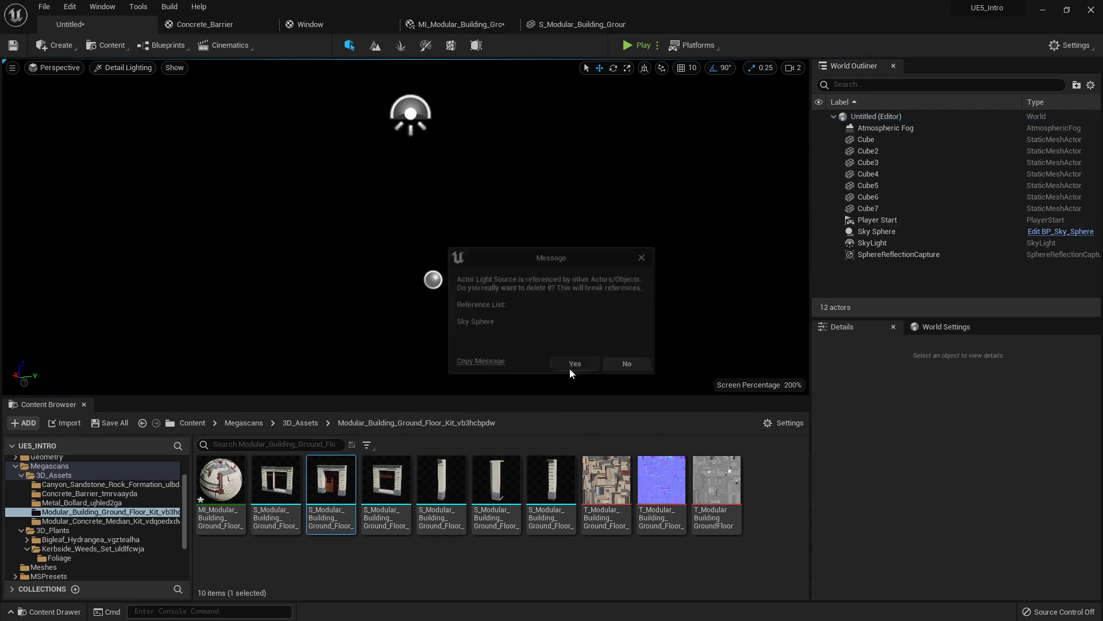
{"action": "left_click", "coordinate": [876, 243]}
{"action": "key", "text": "Delete"}
{"action": "left_click", "coordinate": [878, 235]}
{"action": "key", "text": "Delete"}
- Raise the SphereReflectionCapture actor vertically inside the room
{"action": "left_click", "coordinate": [880, 235]}
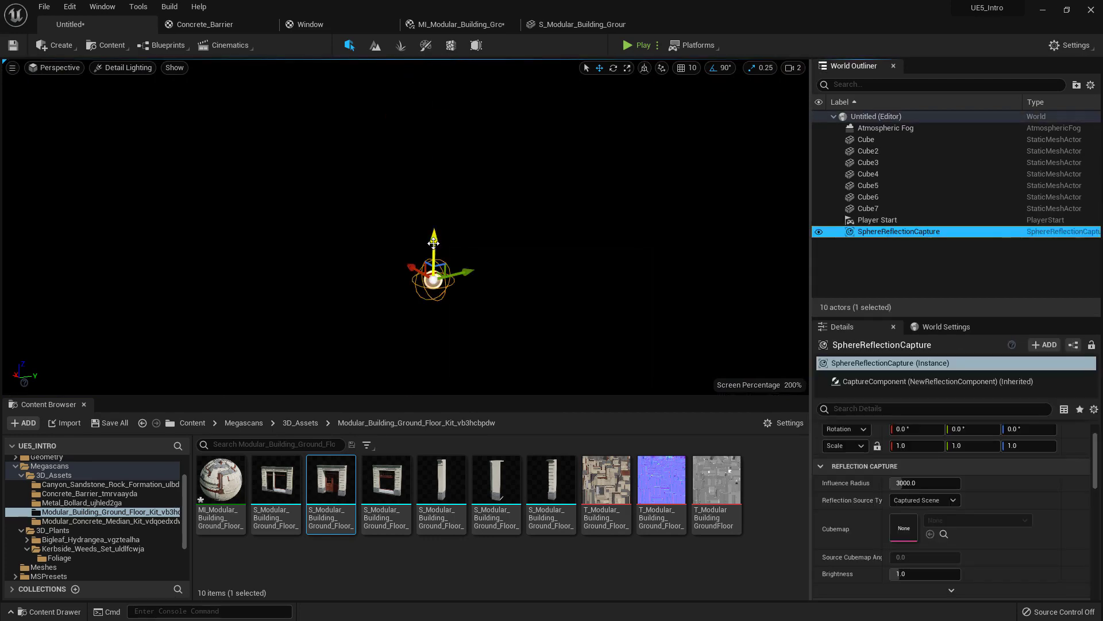
{"action": "left_click_drag", "start_coordinate": [433, 243], "coordinate": [433, 213]}
{"action": "key", "text": "s"}
{"action": "mouse_move", "coordinate": [643, 185]}
{"action": "right_mouse_down"}
{"action": "mouse_move", "coordinate": [666, 195]}
{"action": "mouse_move", "coordinate": [655, 155]}
{"action": "mouse_move", "coordinate": [643, 185]}
{"action": "right_mouse_up"}
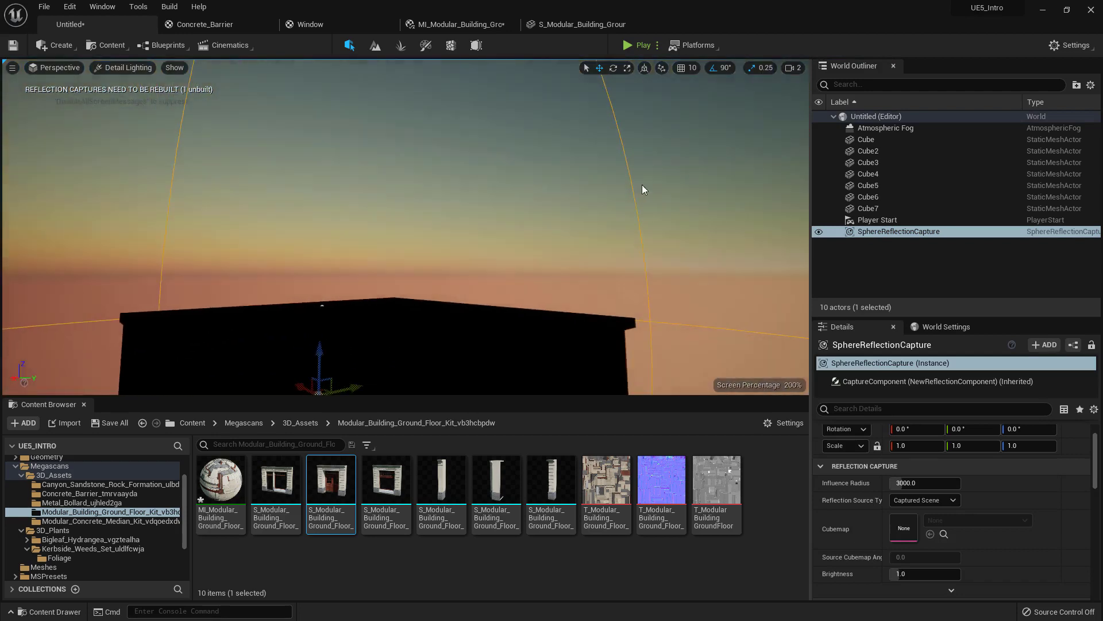
- Delete the Atmospheric Fog actor from the level
{"action": "left_click", "coordinate": [880, 127]}
{"action": "key", "text": "Delete"}
{"action": "mouse_move", "coordinate": [405, 227]}
{"action": "right_mouse_down"}
{"action": "mouse_move", "coordinate": [407, 247]}
{"action": "mouse_move", "coordinate": [391, 227]}
{"action": "mouse_move", "coordinate": [400, 232]}
{"action": "right_mouse_up"}
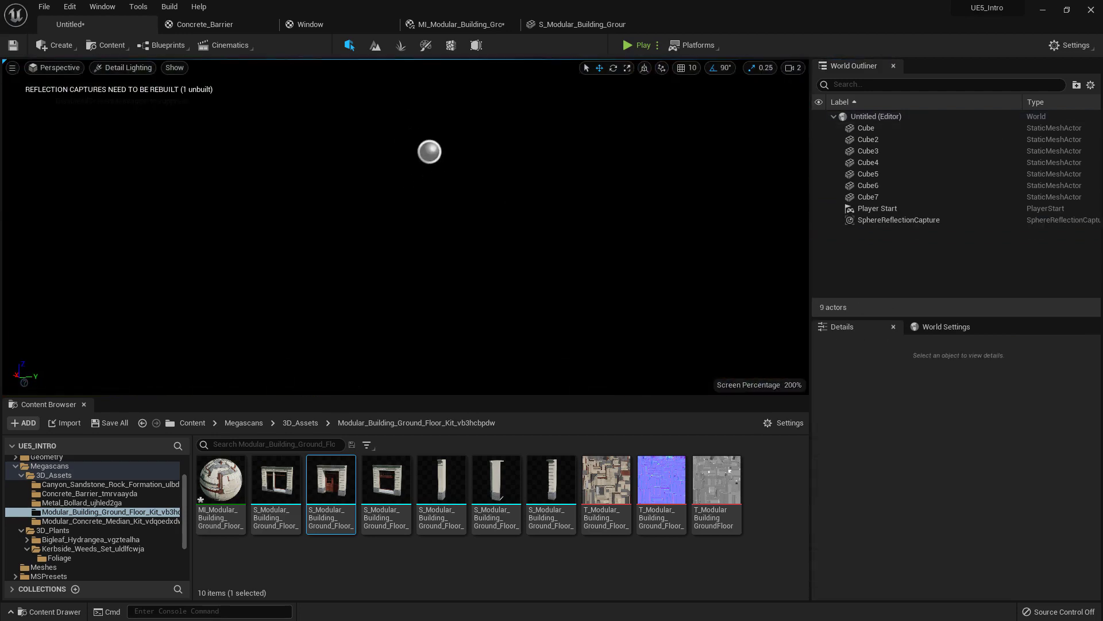
- Add a Rect Light to the level and position it inside the dark room
{"action": "left_click", "coordinate": [73, 46]}
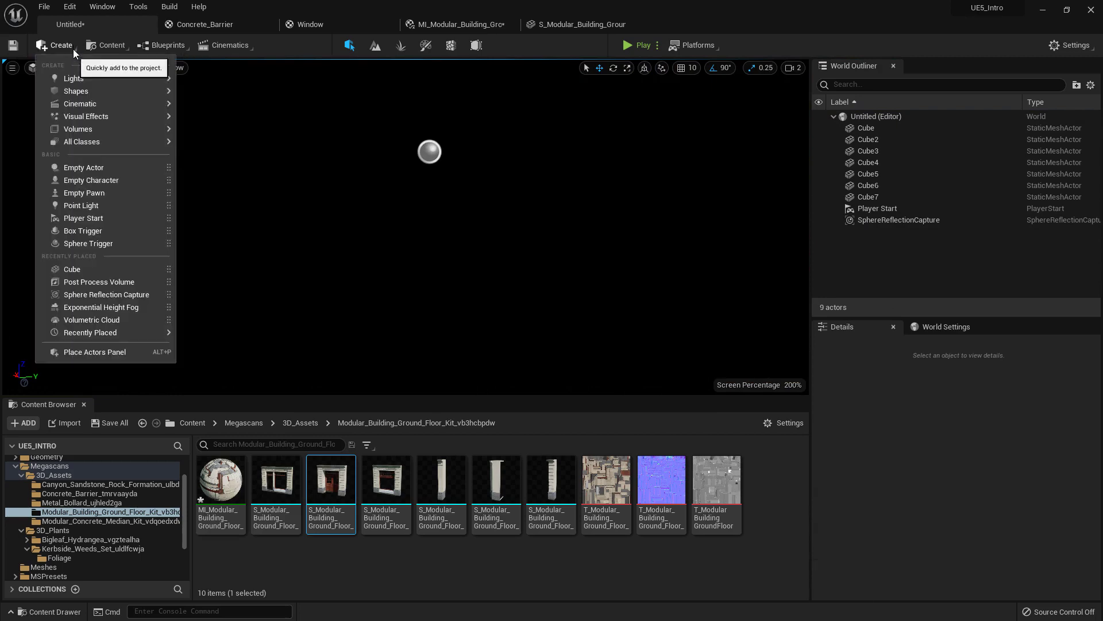
{"action": "mouse_move", "coordinate": [84, 77]}
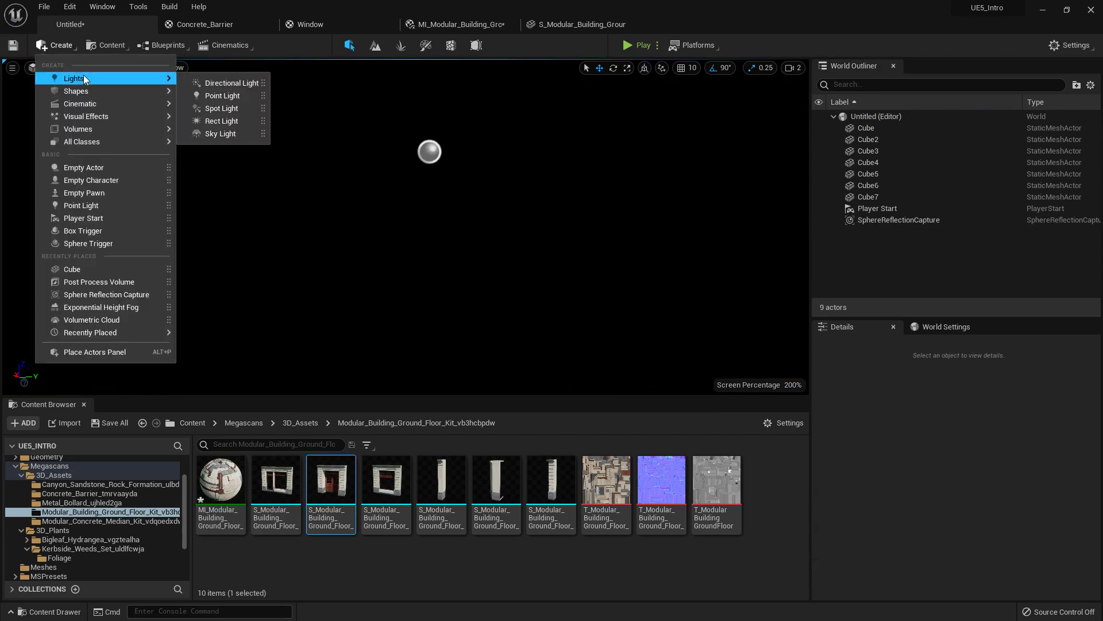
{"action": "left_click", "coordinate": [221, 121]}
{"action": "left_click_drag", "start_coordinate": [397, 209], "coordinate": [451, 136]}
{"action": "right_click_drag", "start_coordinate": [451, 135], "coordinate": [678, 126]}
{"action": "right_click_drag", "start_coordinate": [592, 155], "coordinate": [609, 156]}
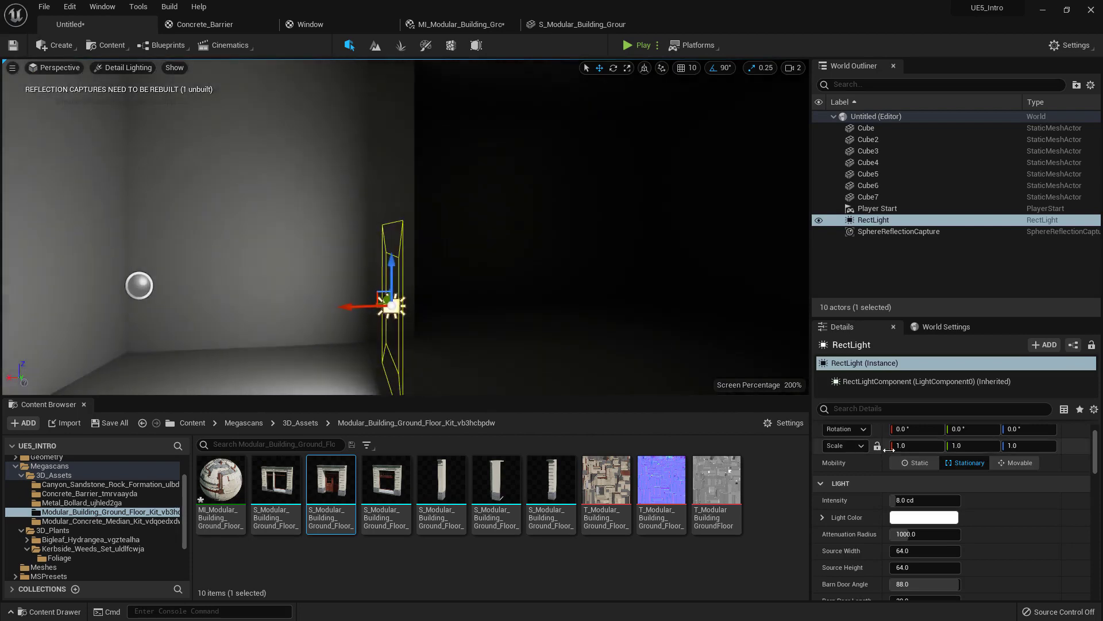
- Set the RectLight's mobility to Movable and rotate it to -90° on the Y axis to face downward
{"action": "left_click", "coordinate": [925, 464]}
{"action": "left_click", "coordinate": [1015, 463]}
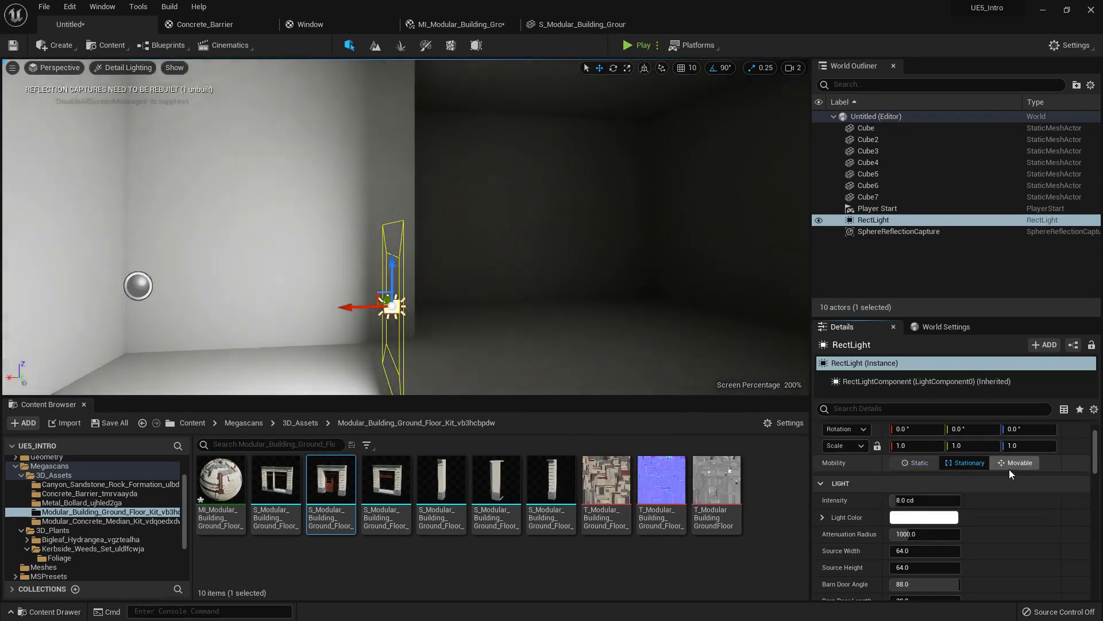
{"action": "right_click_drag", "start_coordinate": [475, 240], "coordinate": [506, 235]}
{"action": "key", "text": "e"}
{"action": "left_click_drag", "start_coordinate": [345, 233], "coordinate": [313, 212]}
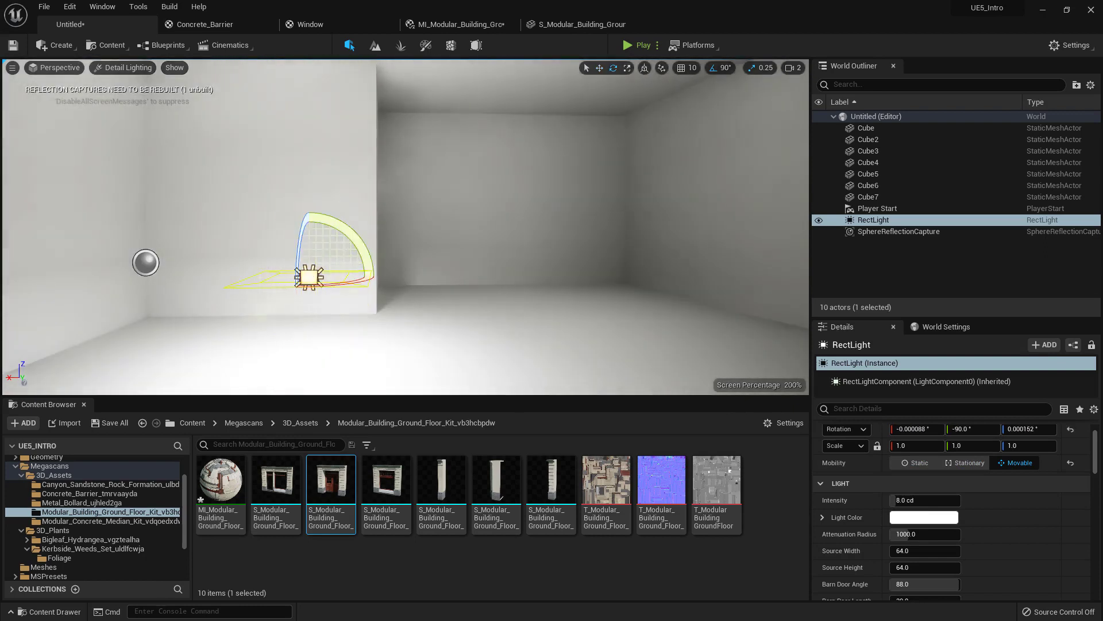
- Move the RectLight up to the ceiling, to a location of about -343, -105, 577
{"action": "left_click_drag", "start_coordinate": [296, 290], "coordinate": [458, 83]}
{"action": "right_click_drag", "start_coordinate": [477, 201], "coordinate": [460, 98]}
{"action": "left_click_drag", "start_coordinate": [487, 203], "coordinate": [540, 168]}
{"action": "mouse_move", "coordinate": [541, 168]}
{"action": "right_mouse_down"}
{"action": "mouse_move", "coordinate": [511, 224]}
{"action": "mouse_move", "coordinate": [538, 149]}
{"action": "right_mouse_up"}
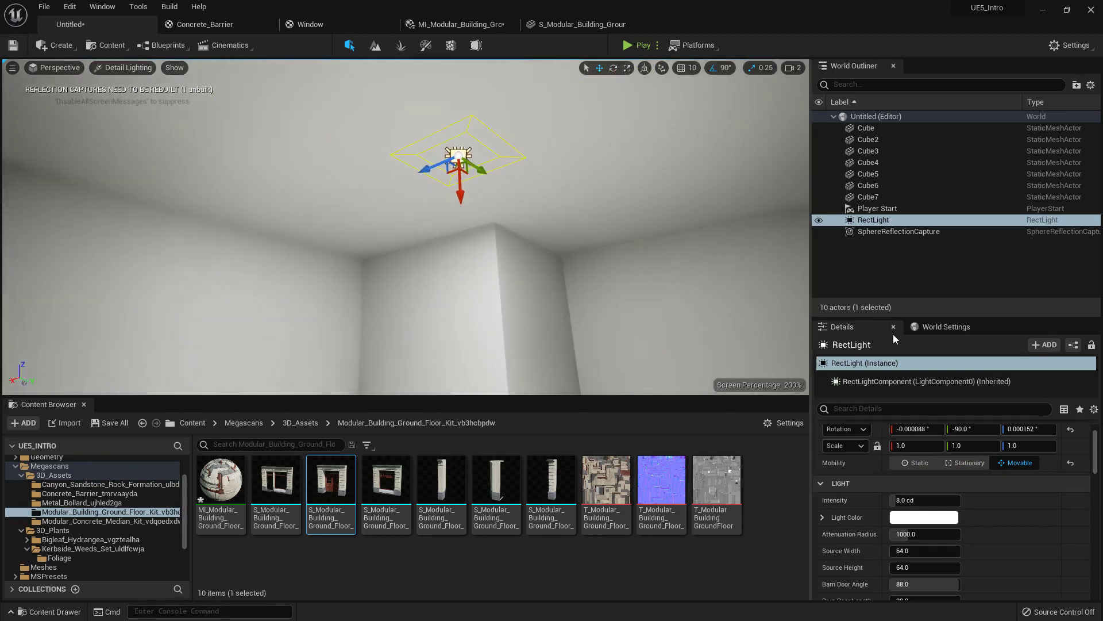
- Set the RectLight's attenuation radius to about 496 and its source size to about 69.4 wide by 39.8 high
{"action": "left_click_drag", "start_coordinate": [880, 317], "coordinate": [880, 247]}
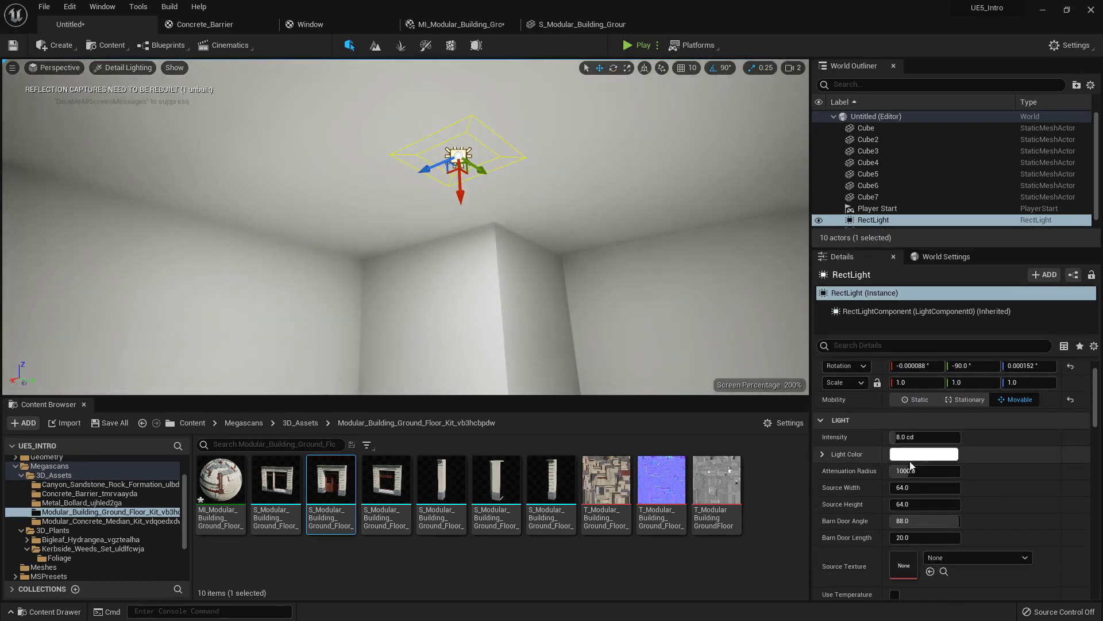
{"action": "left_click_drag", "start_coordinate": [925, 471], "coordinate": [899, 471]}
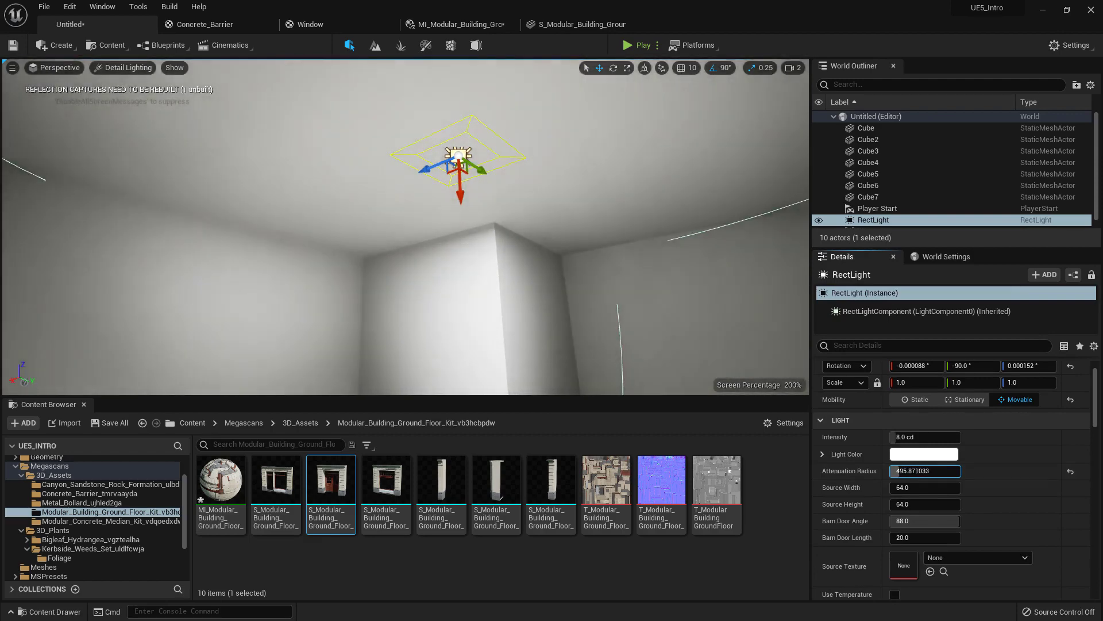
{"action": "right_click_drag", "start_coordinate": [405, 227], "coordinate": [396, 171]}
{"action": "scroll", "coordinate": [909, 516], "scroll_direction": "down", "scroll_amount": 1}
{"action": "left_click_drag", "start_coordinate": [919, 469], "coordinate": [896, 486]}
- Set the RectLight's barn door angle to 47.68
{"action": "left_click", "coordinate": [937, 503]}
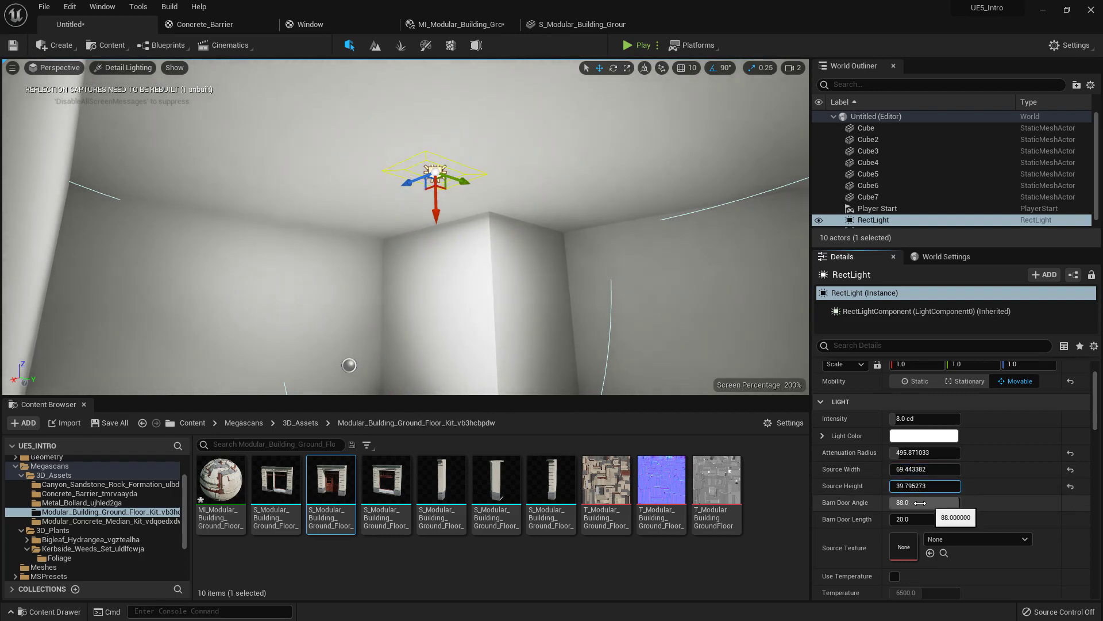
{"action": "mouse_move", "coordinate": [937, 502]}
{"action": "left_mouse_down"}
{"action": "mouse_move", "coordinate": [908, 503]}
{"action": "mouse_move", "coordinate": [922, 503]}
{"action": "left_mouse_up"}
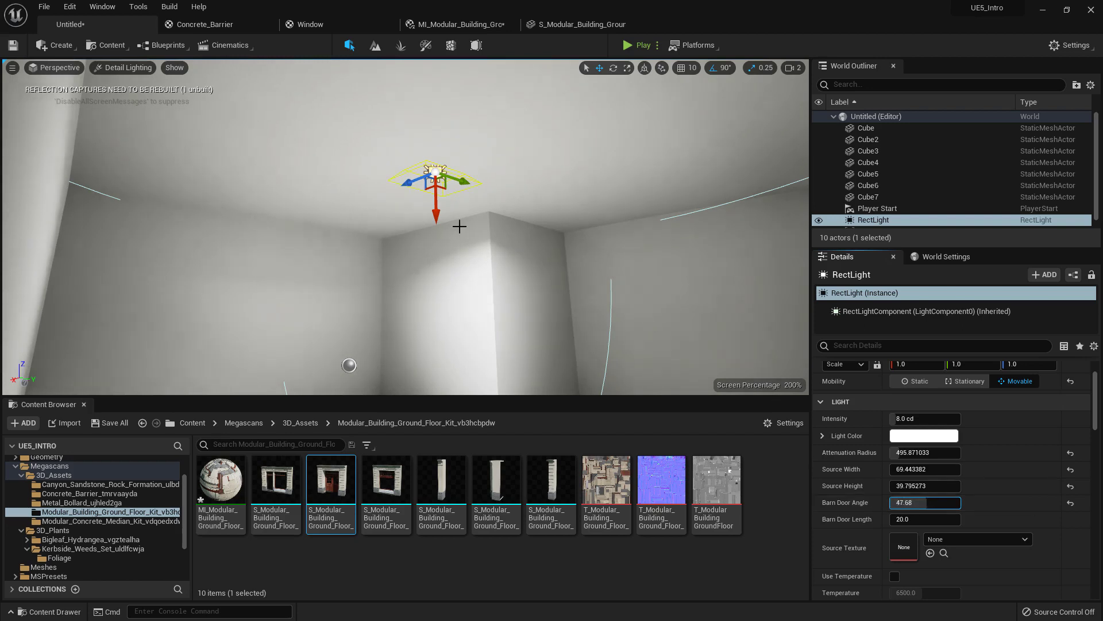
{"action": "right_click_drag", "start_coordinate": [405, 227], "coordinate": [439, 264]}
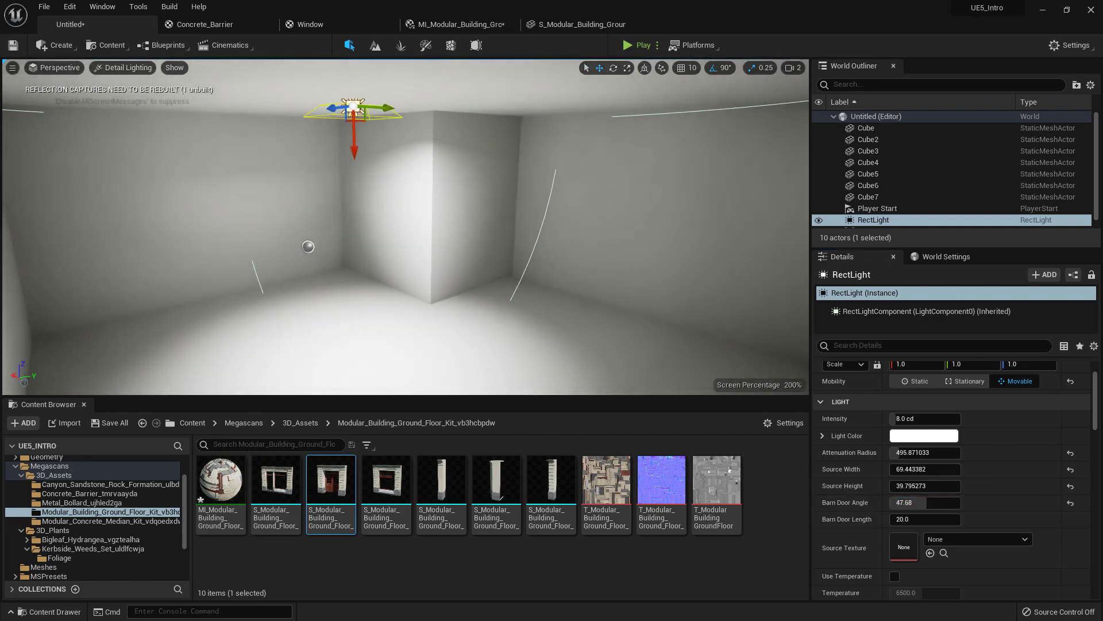
- Switch the RectLight's mobility to Static and Stationary for comparison, and return it to Movable
{"action": "left_click", "coordinate": [928, 381]}
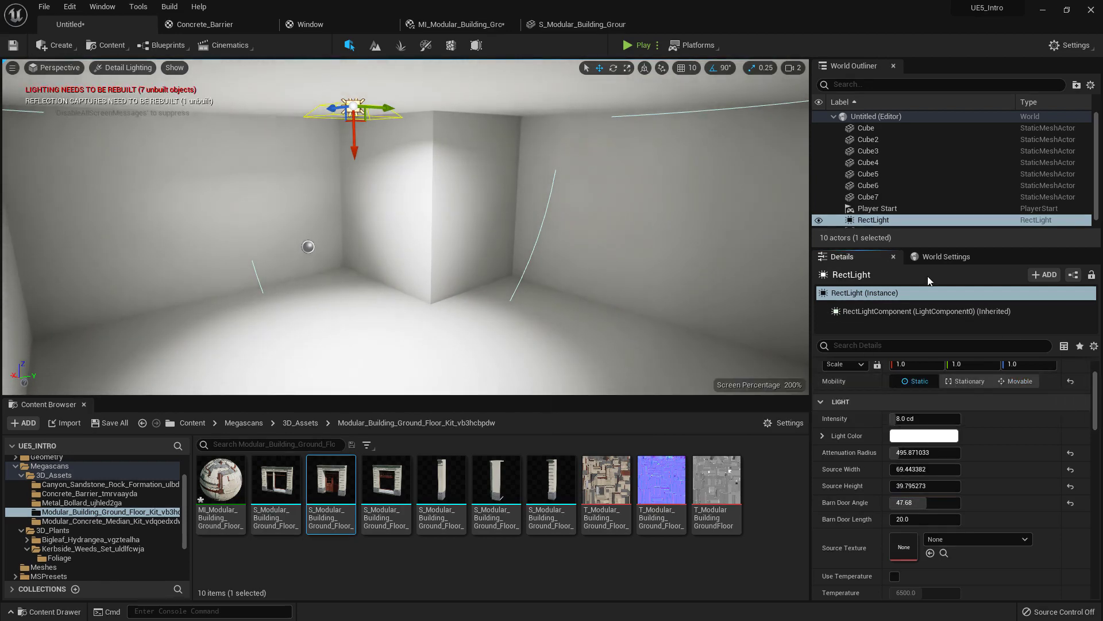
{"action": "left_click_drag", "start_coordinate": [929, 254], "coordinate": [929, 213]}
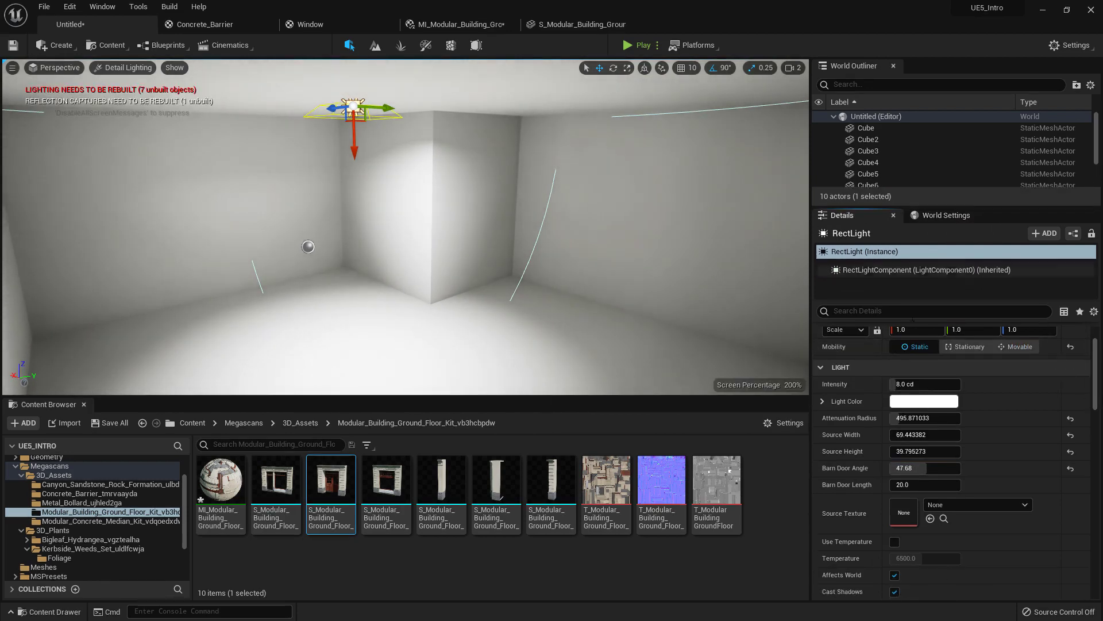
{"action": "scroll", "coordinate": [908, 385], "scroll_direction": "up", "scroll_amount": 2}
{"action": "left_click", "coordinate": [956, 402]}
{"action": "right_click_drag", "start_coordinate": [659, 211], "coordinate": [637, 203]}
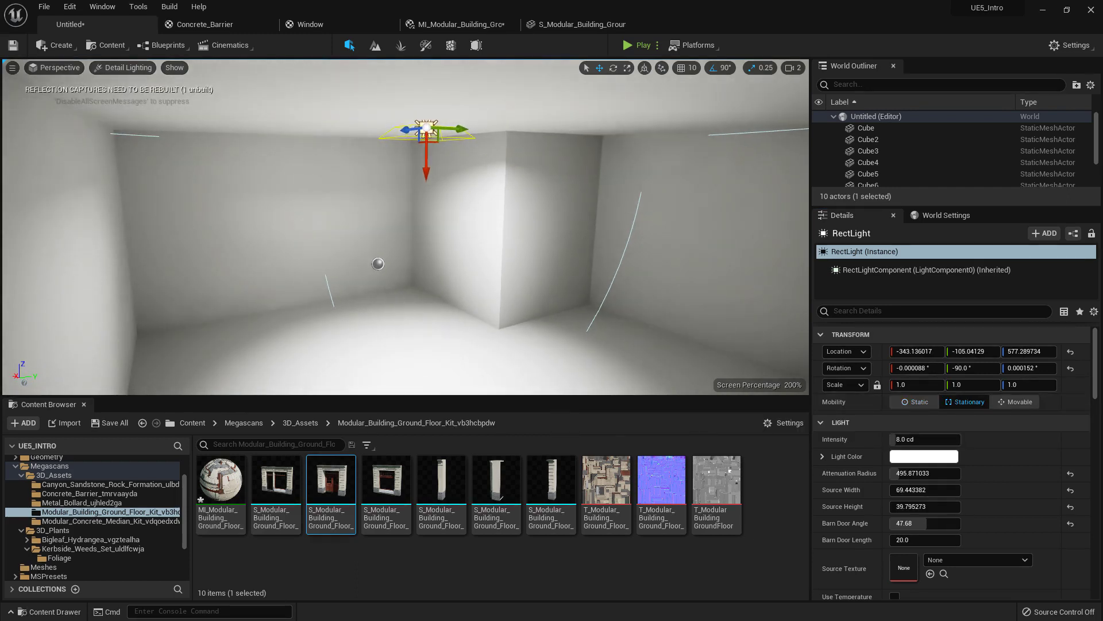
{"action": "right_click_drag", "start_coordinate": [450, 235], "coordinate": [414, 218]}
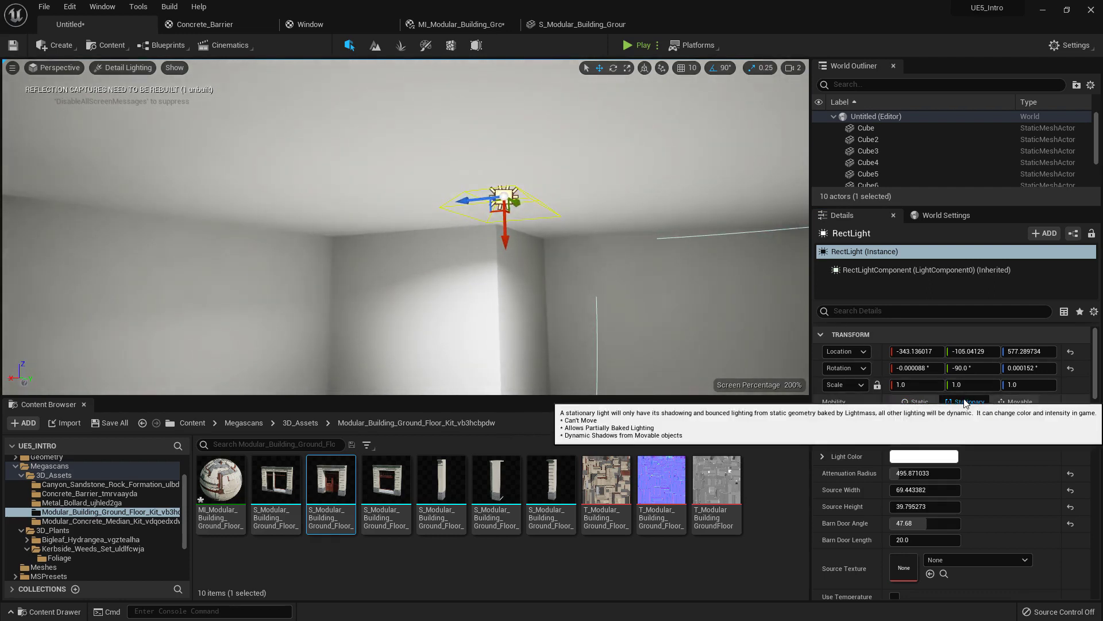
{"action": "left_click", "coordinate": [1016, 402]}
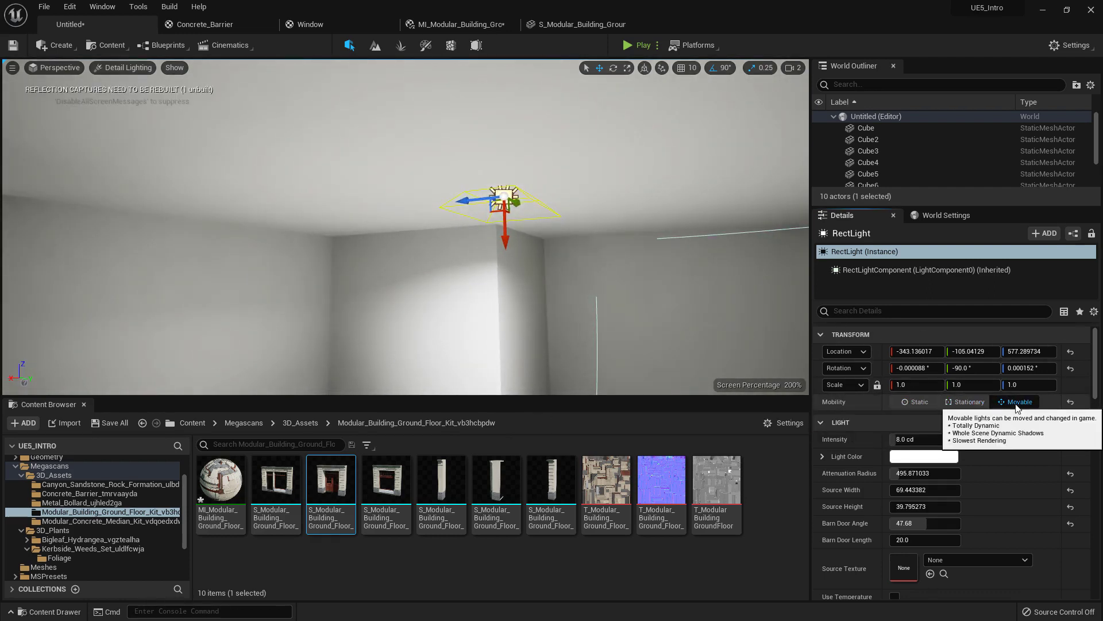
{"action": "right_click_drag", "start_coordinate": [619, 176], "coordinate": [557, 188]}
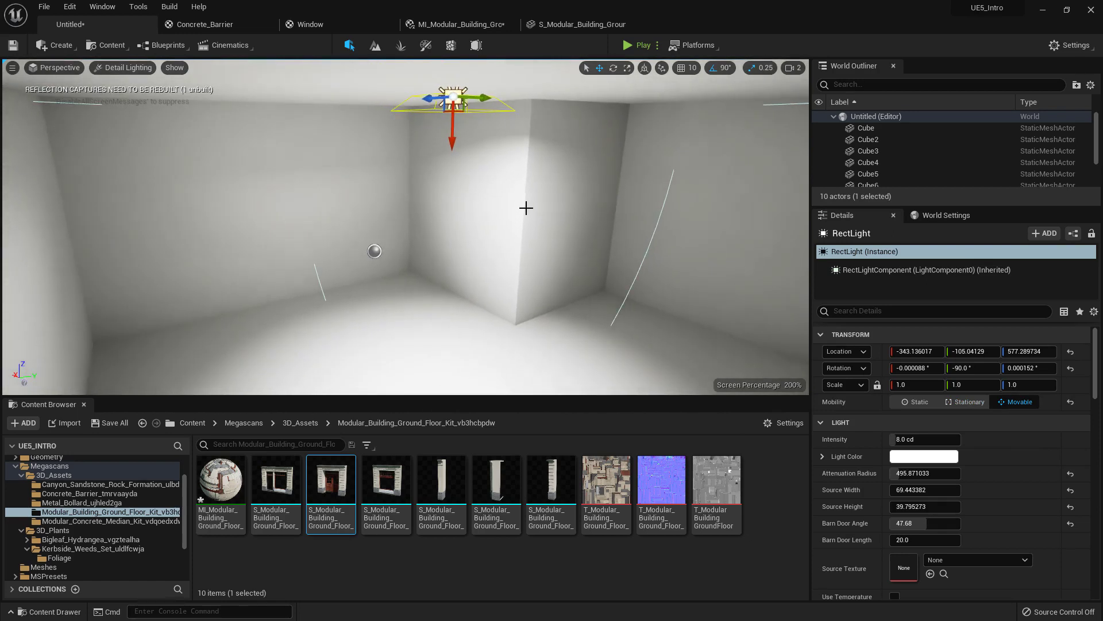
- Place the Aset_structure_cement_M_sdsbo_LOD0 mesh from Tutorial/Assets on the room floor and move it to about -377, -106, 229
{"action": "left_click", "coordinate": [21, 530]}
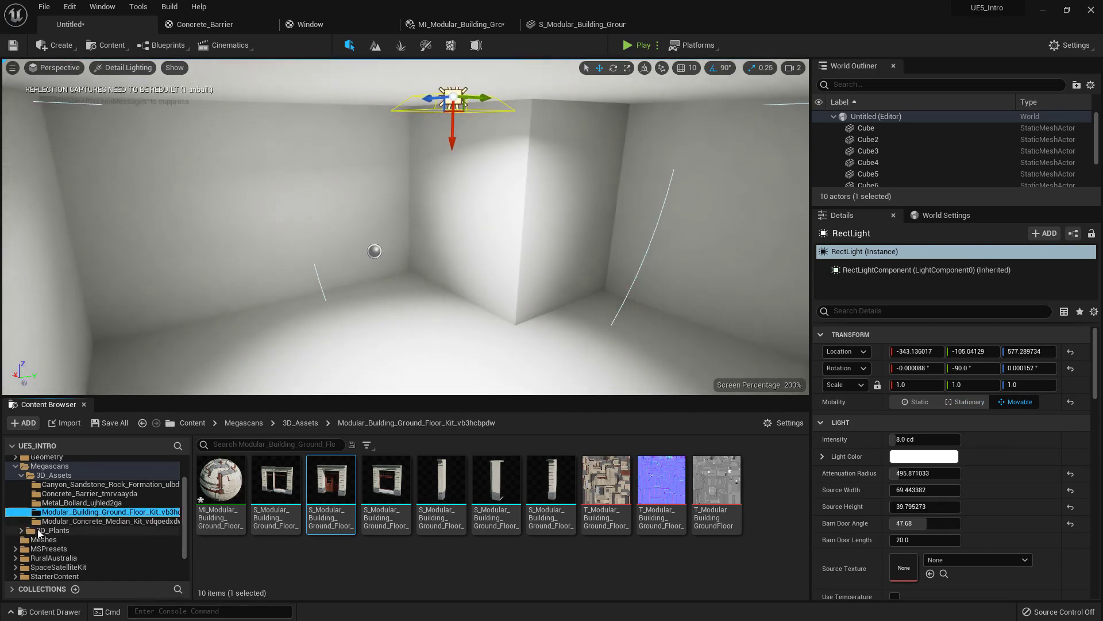
{"action": "left_click", "coordinate": [15, 466]}
{"action": "scroll", "coordinate": [38, 509], "scroll_direction": "down", "scroll_amount": 1}
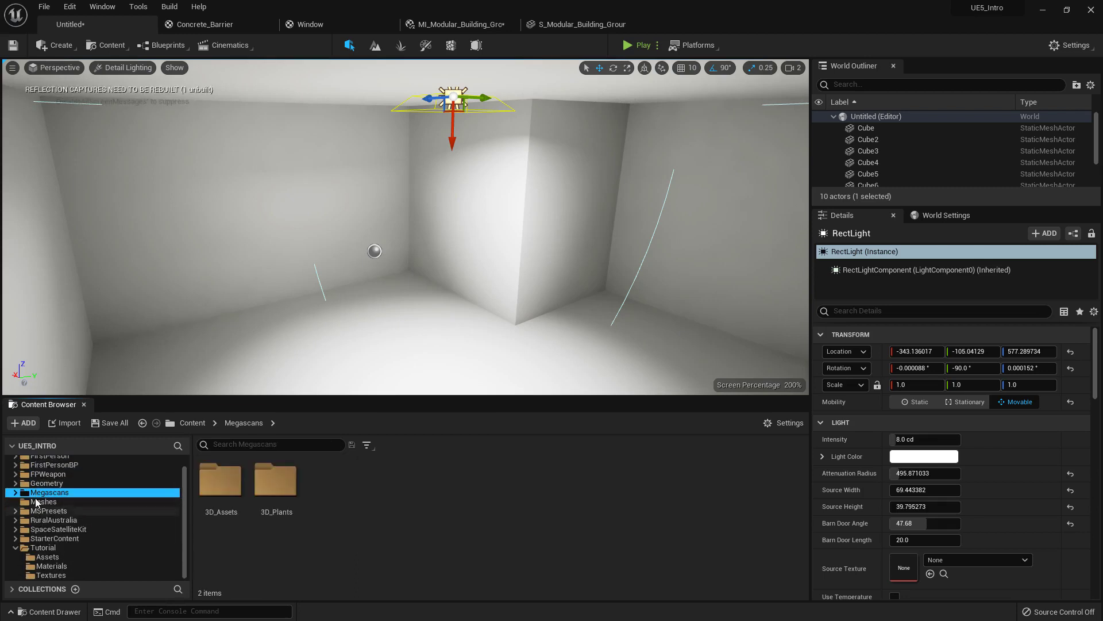
{"action": "left_click", "coordinate": [37, 556]}
{"action": "left_click_drag", "start_coordinate": [220, 479], "coordinate": [405, 357]}
{"action": "key", "text": "f"}
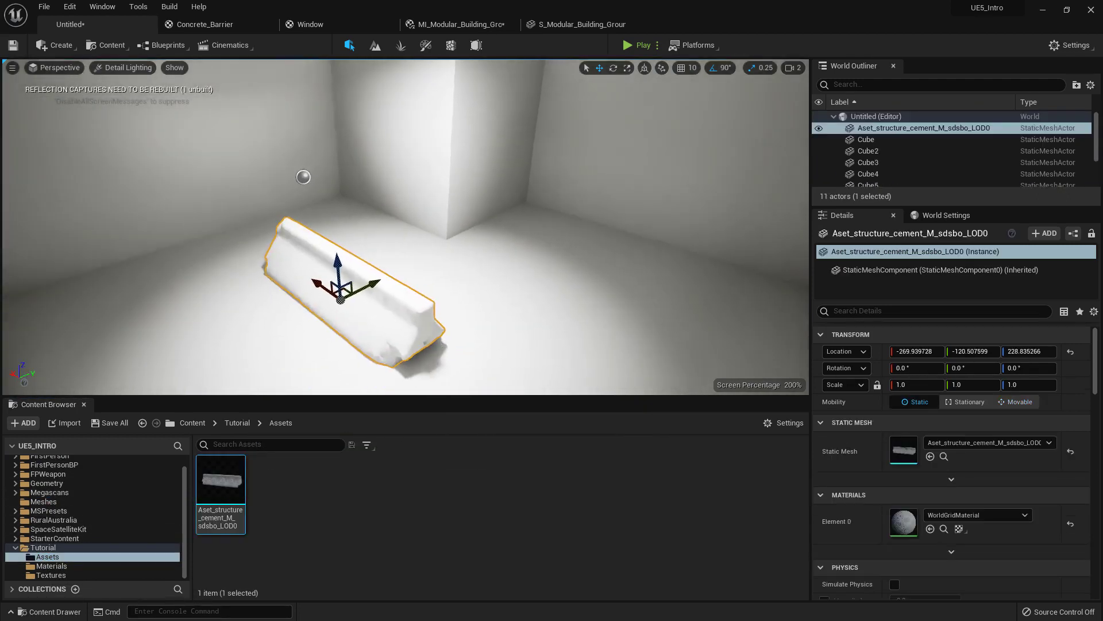
{"action": "left_click_drag", "start_coordinate": [348, 290], "coordinate": [407, 330]}
- Assign the Concrete_Barrier_Inst material from Tutorial/Materials to the cement barrier and switch the viewport to Lit mode
{"action": "left_click", "coordinate": [46, 565]}
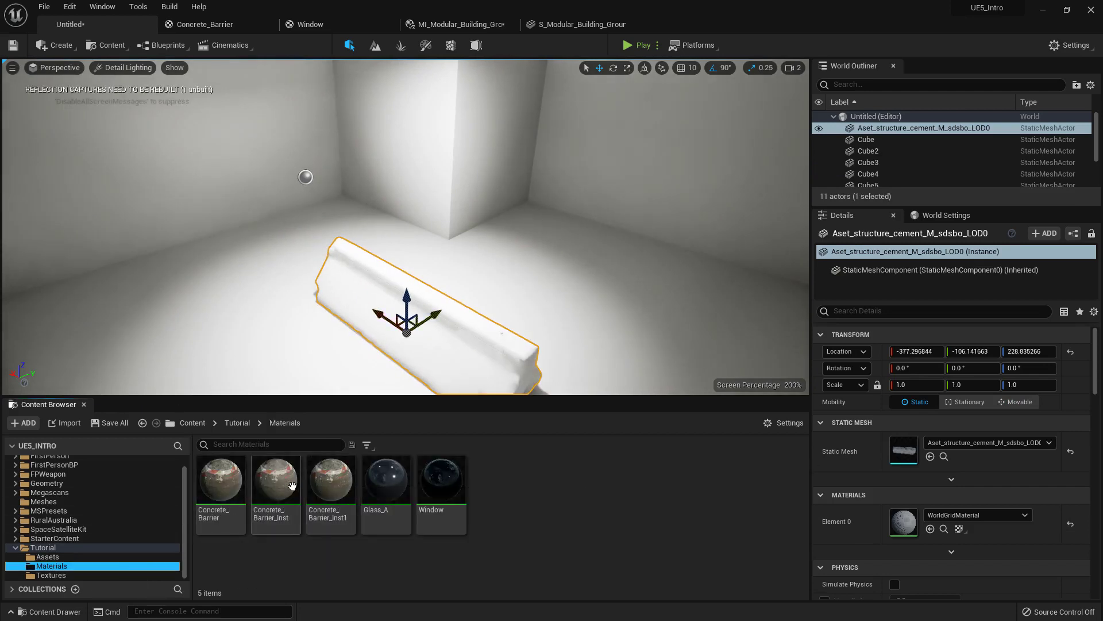
{"action": "left_click_drag", "start_coordinate": [276, 483], "coordinate": [437, 335]}
{"action": "right_click_drag", "start_coordinate": [461, 281], "coordinate": [437, 184]}
{"action": "left_click", "coordinate": [129, 72]}
{"action": "left_click", "coordinate": [128, 98]}
{"action": "mouse_move", "coordinate": [440, 249]}
{"action": "right_mouse_down"}
{"action": "mouse_move", "coordinate": [310, 241]}
{"action": "mouse_move", "coordinate": [440, 249]}
{"action": "right_mouse_up"}
- Move the cement barrier across the floor to a Y location of about -68
{"action": "left_click_drag", "start_coordinate": [423, 252], "coordinate": [465, 233]}
{"action": "mouse_move", "coordinate": [465, 233]}
{"action": "right_mouse_down"}
{"action": "mouse_move", "coordinate": [511, 213]}
{"action": "mouse_move", "coordinate": [485, 115]}
{"action": "mouse_move", "coordinate": [468, 234]}
{"action": "right_mouse_up"}
{"action": "key", "text": "w"}
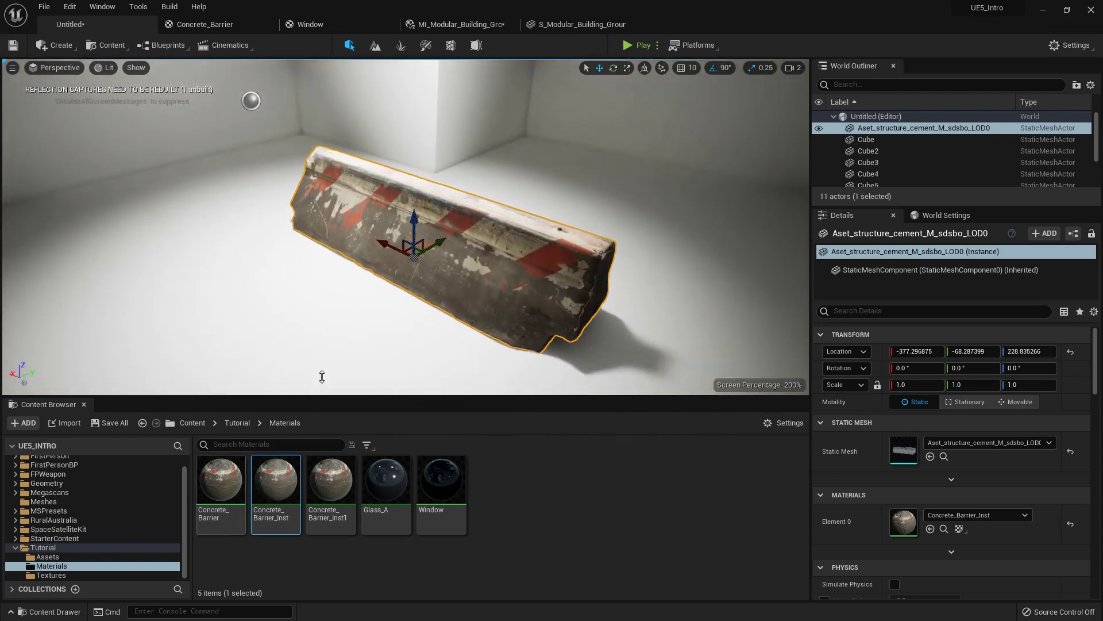
- Open the barrier's static mesh for editing and view its UV Channel 0 and UV Channel 1 layouts
{"action": "left_click", "coordinate": [944, 456]}
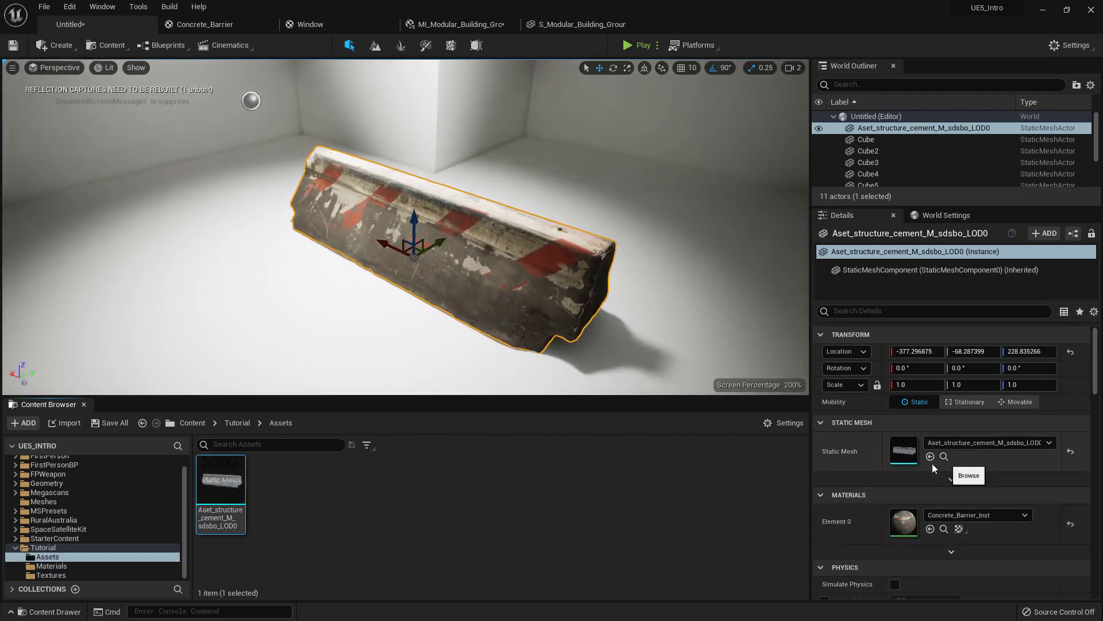
{"action": "double_click", "coordinate": [237, 474]}
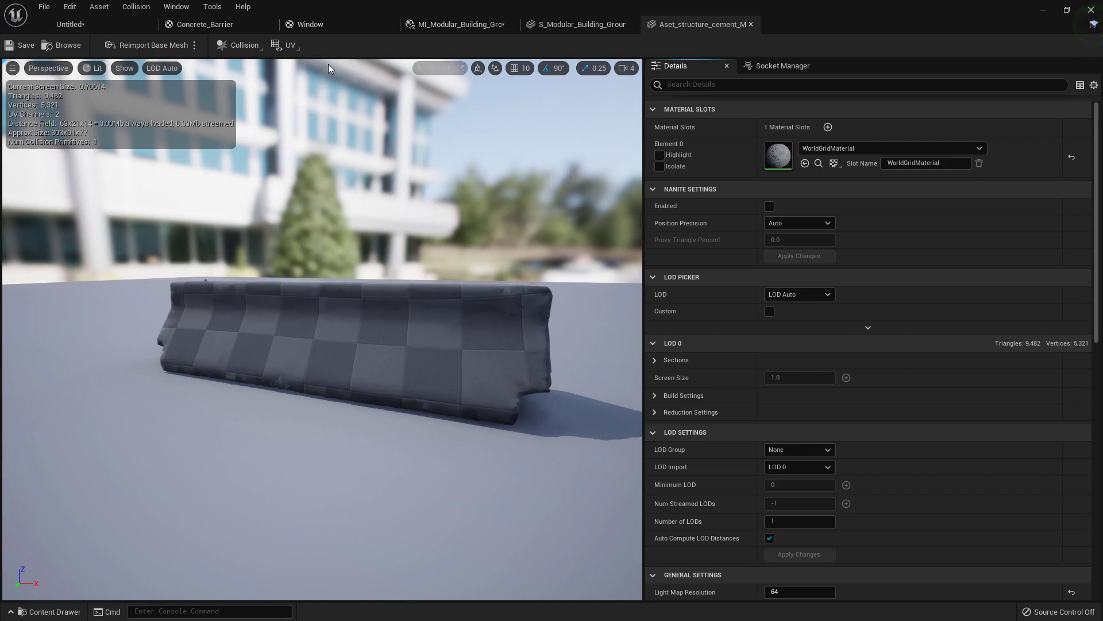
{"action": "left_click", "coordinate": [299, 50]}
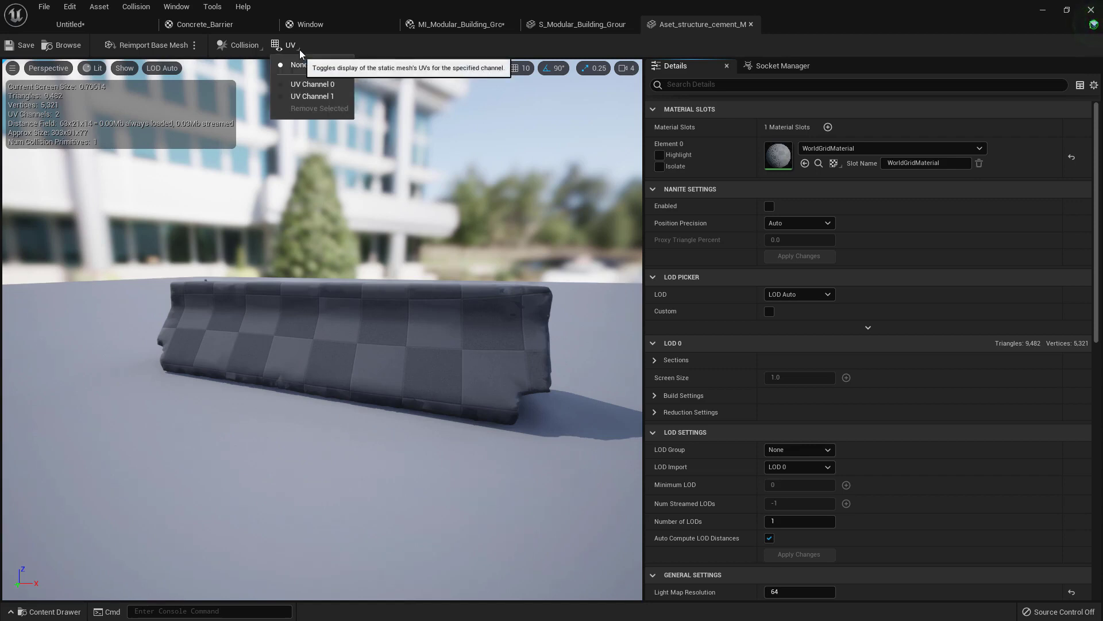
{"action": "left_click", "coordinate": [315, 85]}
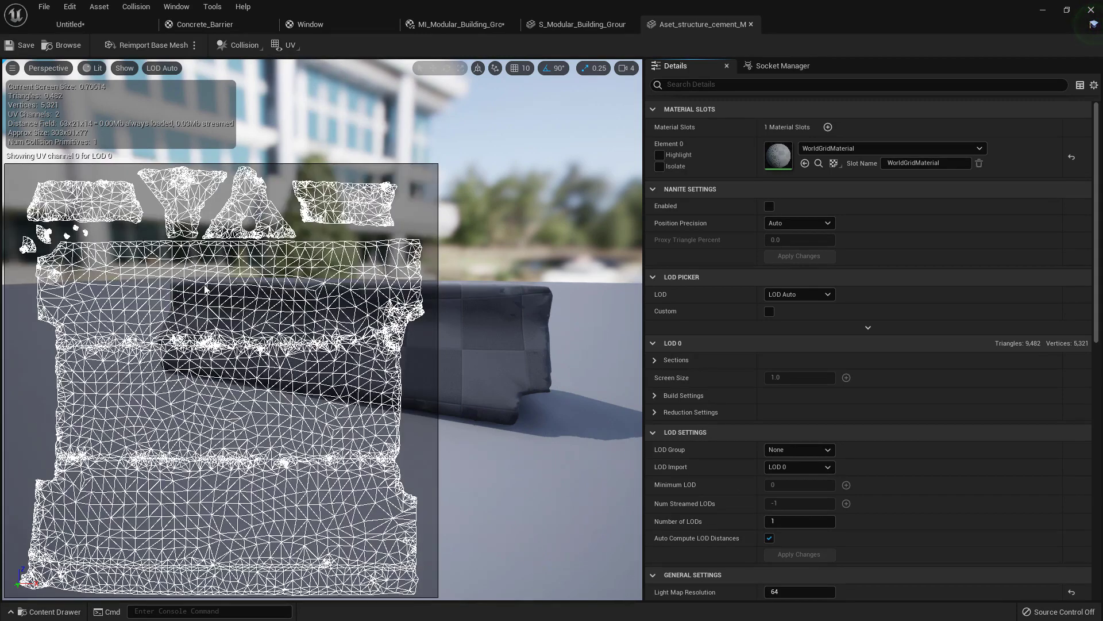
{"action": "left_click", "coordinate": [297, 48]}
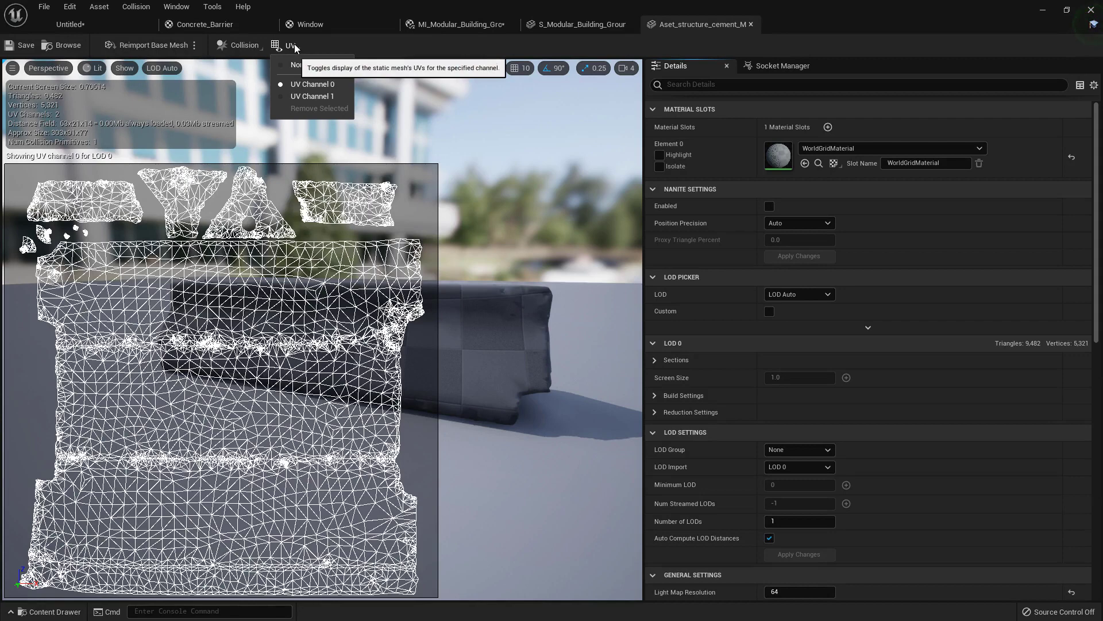
{"action": "left_click", "coordinate": [310, 92]}
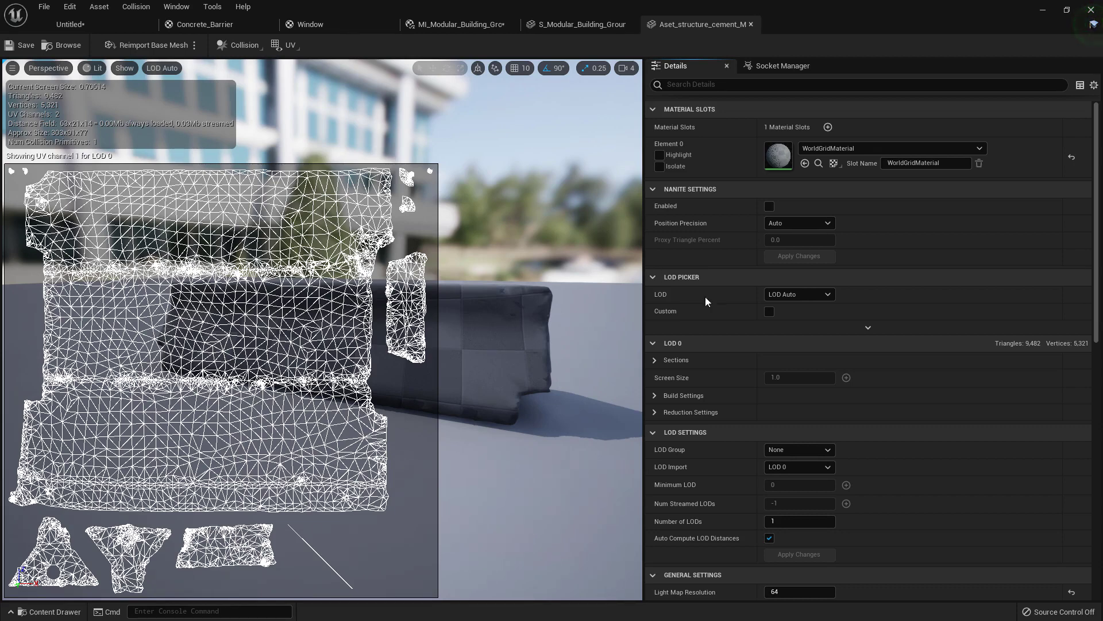
- Check the Generate Lightmap UVs option in the barrier mesh's import settings
{"action": "scroll", "coordinate": [739, 316], "scroll_direction": "down", "scroll_amount": 2}
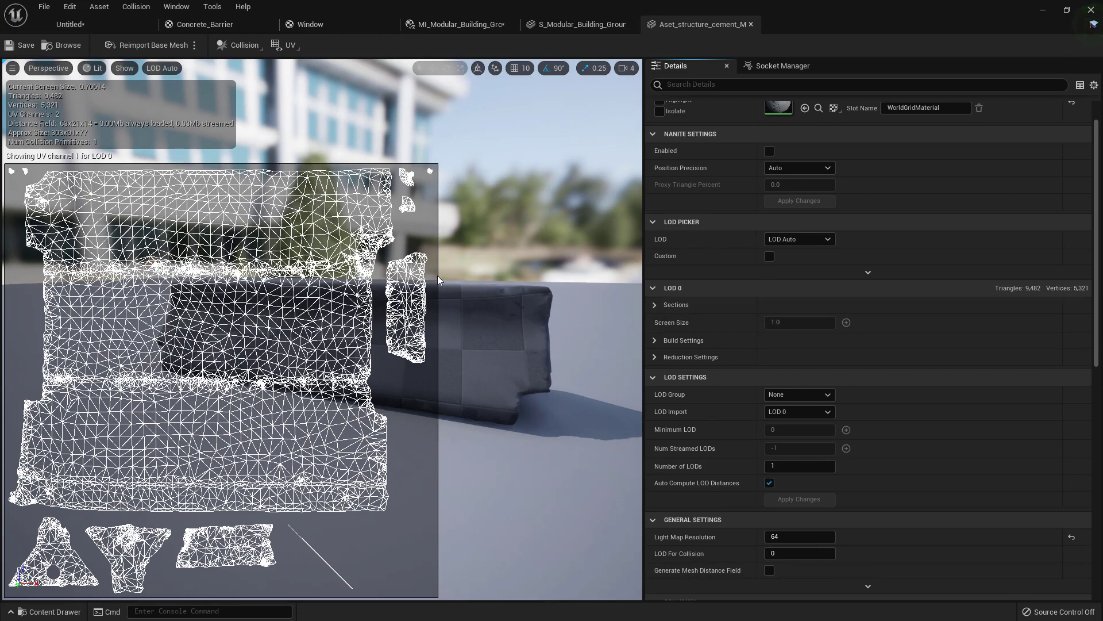
{"action": "scroll", "coordinate": [745, 359], "scroll_direction": "down", "scroll_amount": 20}
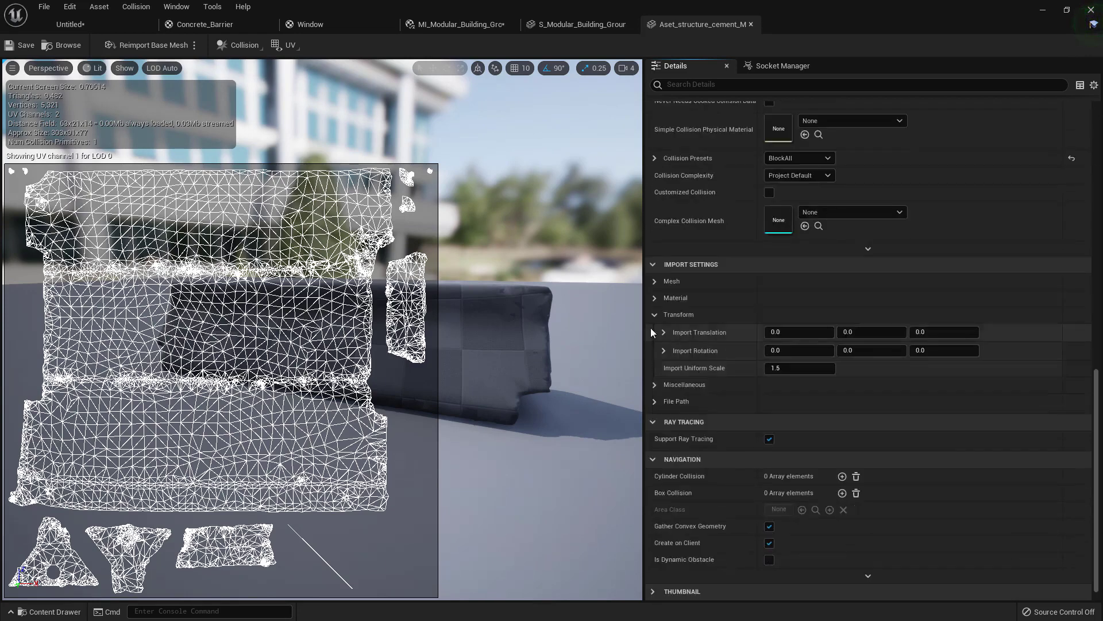
{"action": "left_click", "coordinate": [654, 281]}
{"action": "scroll", "coordinate": [679, 357], "scroll_direction": "down", "scroll_amount": 1}
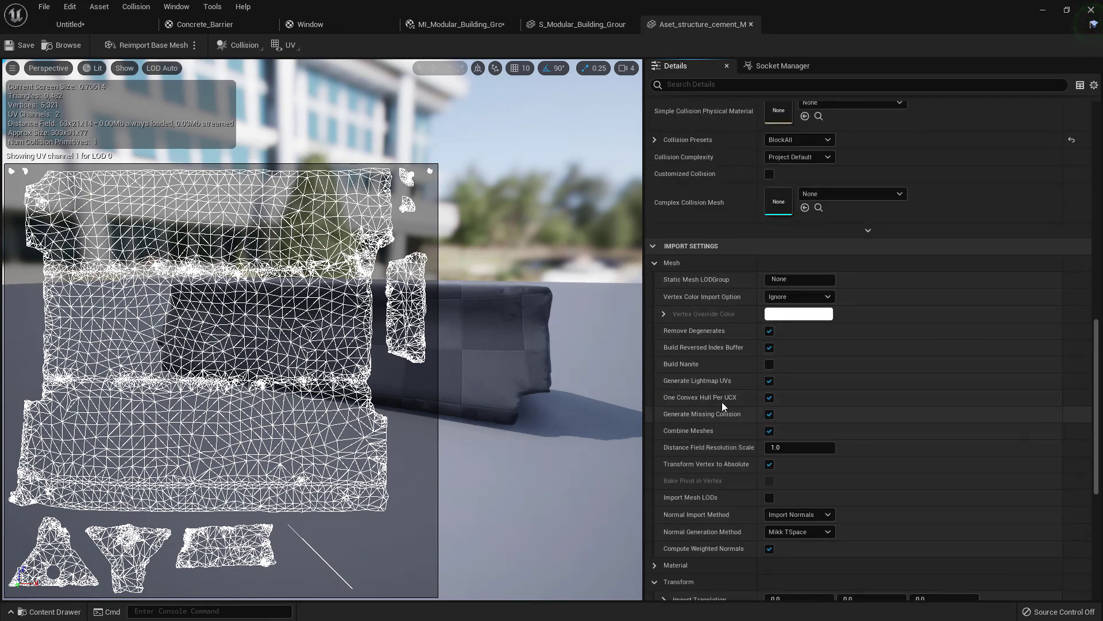
{"action": "left_click", "coordinate": [654, 263]}
{"action": "scroll", "coordinate": [691, 297], "scroll_direction": "up", "scroll_amount": 5}
{"action": "scroll", "coordinate": [693, 301], "scroll_direction": "up", "scroll_amount": 8}
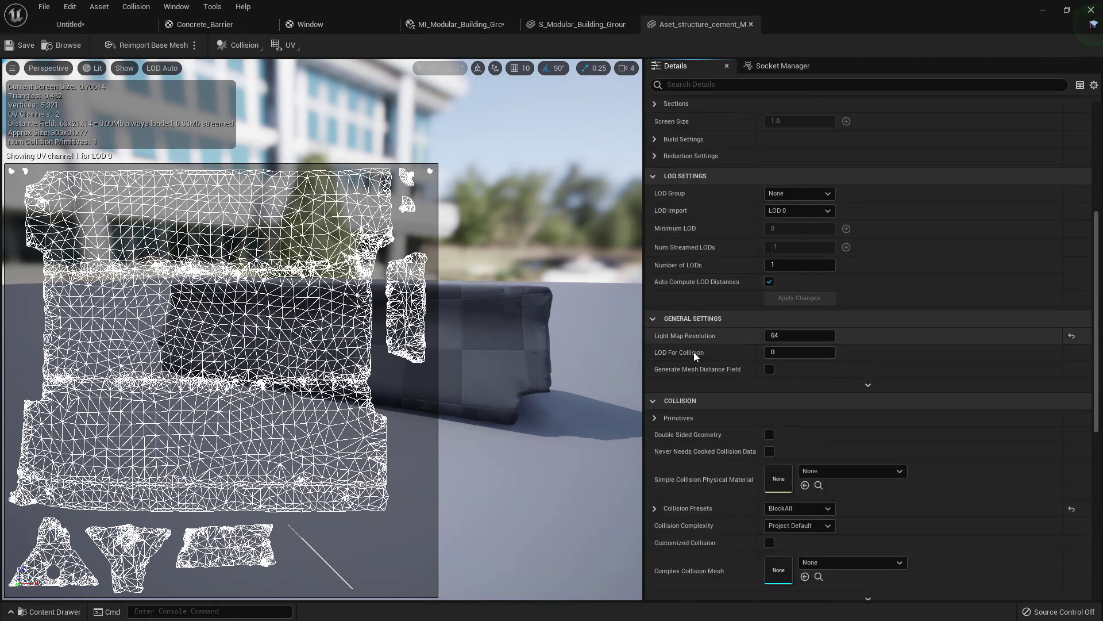
- Reveal the advanced general settings to check the Light Map Coordinate Index, and compare UV Channel 0 with UV Channel 1
{"action": "scroll", "coordinate": [695, 356], "scroll_direction": "down", "scroll_amount": 2}
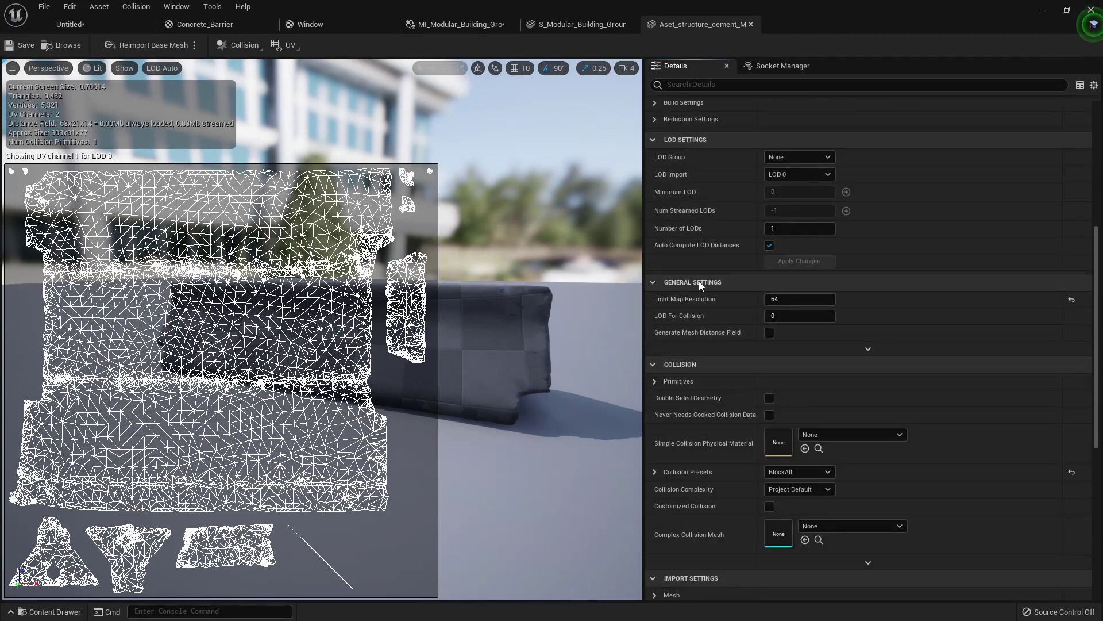
{"action": "left_click", "coordinate": [866, 348]}
{"action": "scroll", "coordinate": [729, 347], "scroll_direction": "down", "scroll_amount": 1}
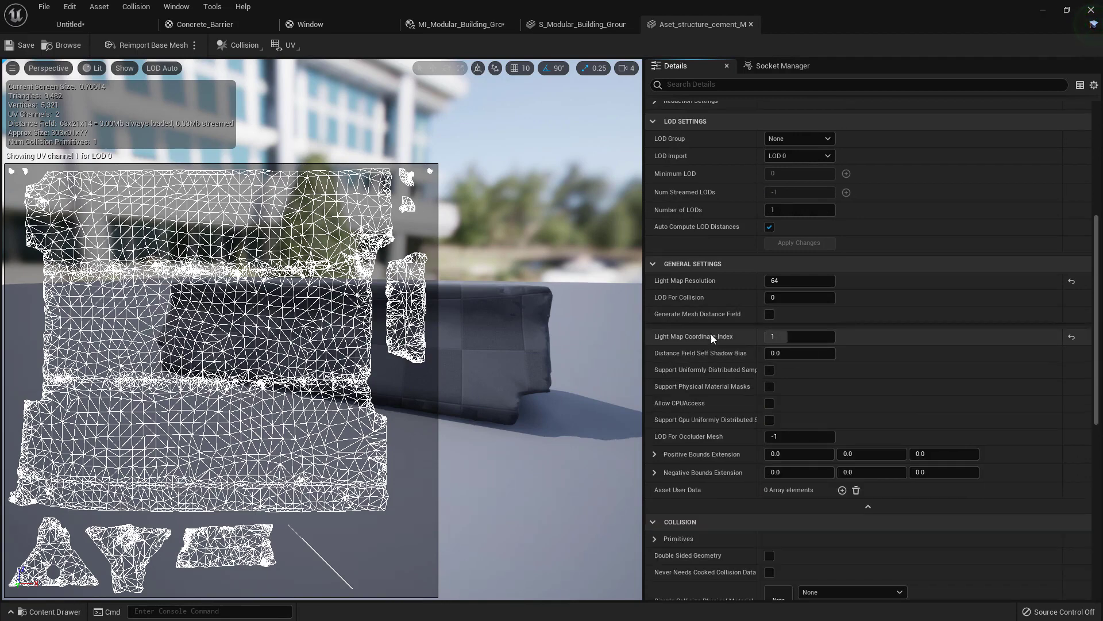
{"action": "left_click", "coordinate": [290, 44]}
{"action": "left_click", "coordinate": [310, 84]}
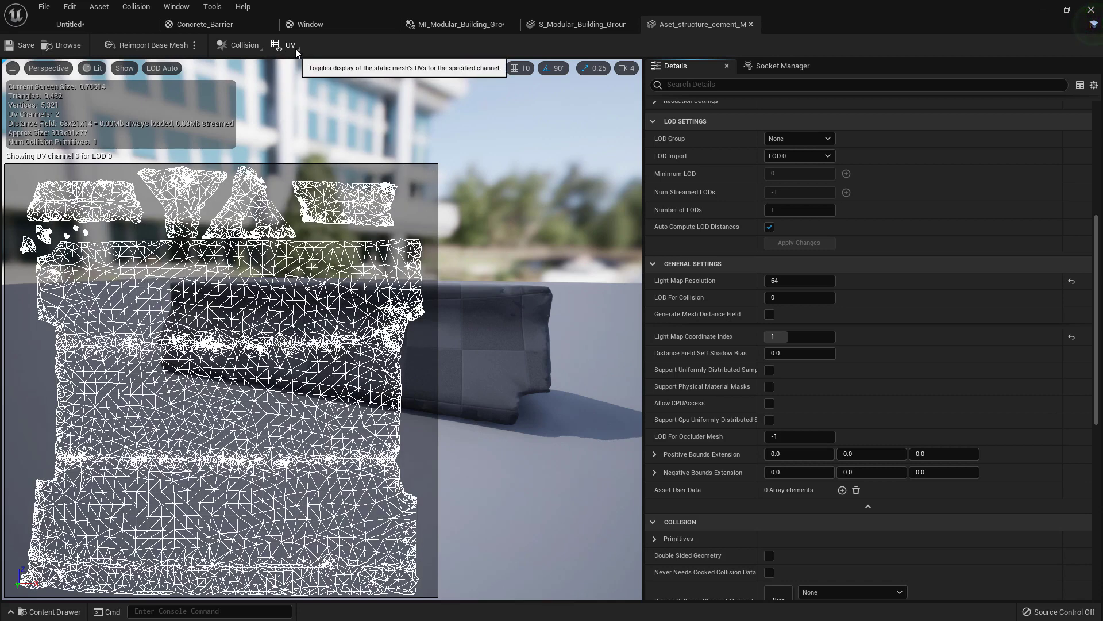
{"action": "left_click", "coordinate": [293, 46]}
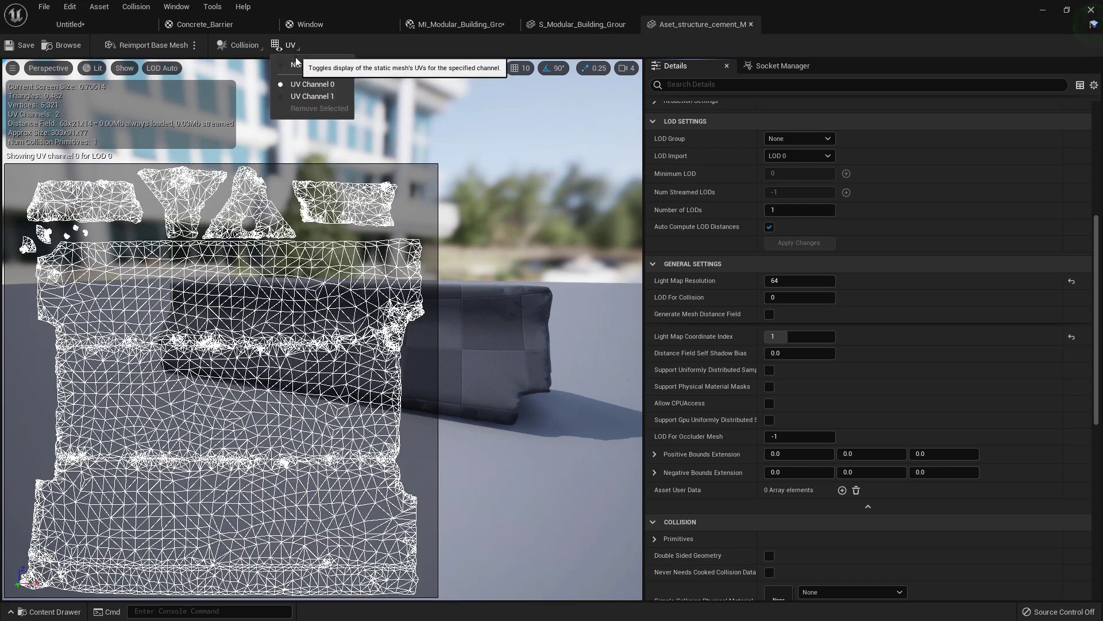
{"action": "left_click", "coordinate": [306, 90]}
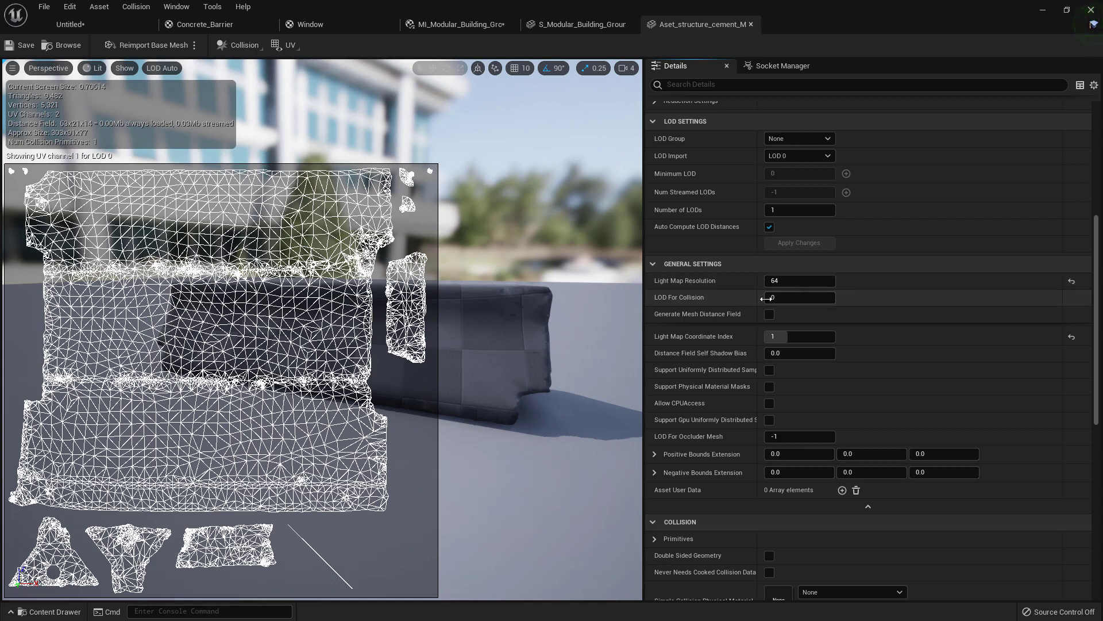
{"action": "scroll", "coordinate": [779, 328], "scroll_direction": "up", "scroll_amount": 3}
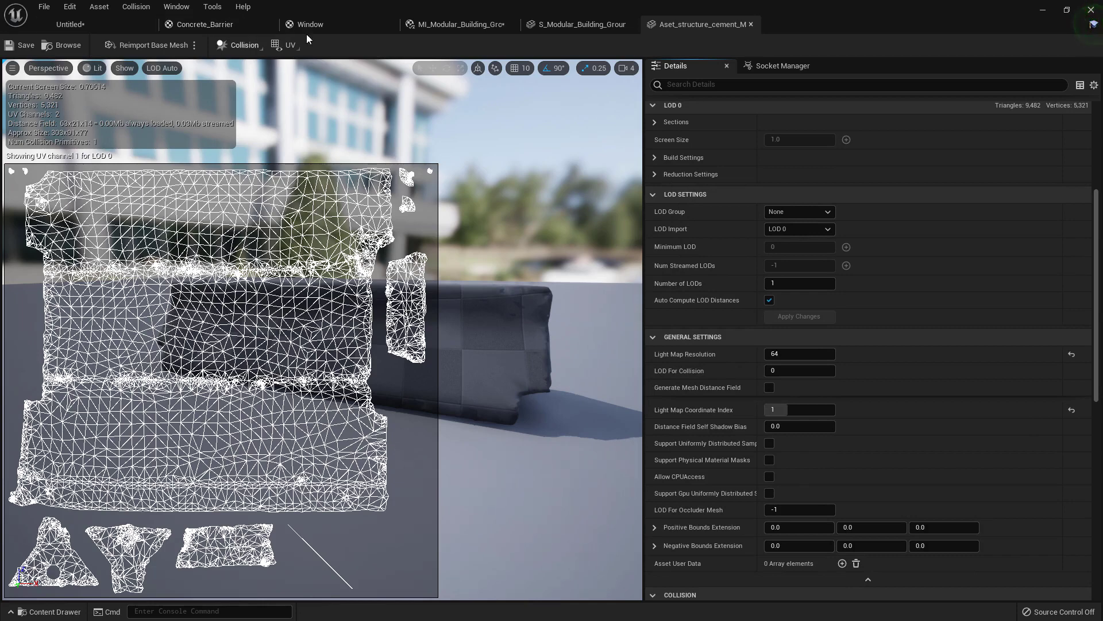
- Return to the level and close the Concrete_Barrier, Window, MI_Modular_Building and S_Modular_Building asset editors
{"action": "left_click", "coordinate": [122, 22]}
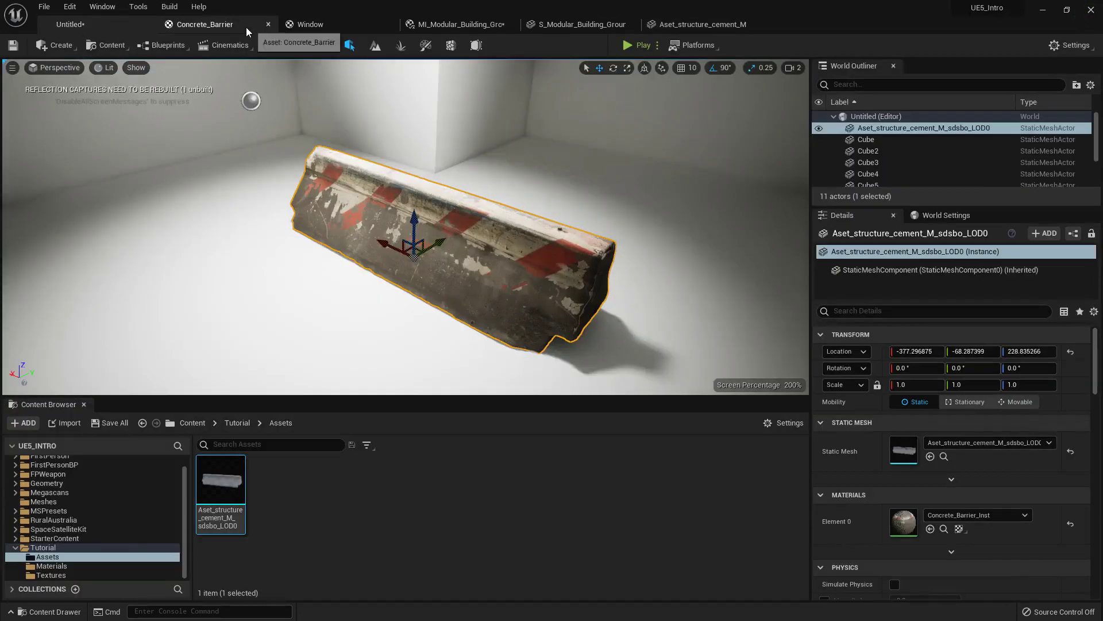
{"action": "left_click", "coordinate": [246, 26]}
{"action": "left_click", "coordinate": [267, 24]}
{"action": "left_click", "coordinate": [541, 351]}
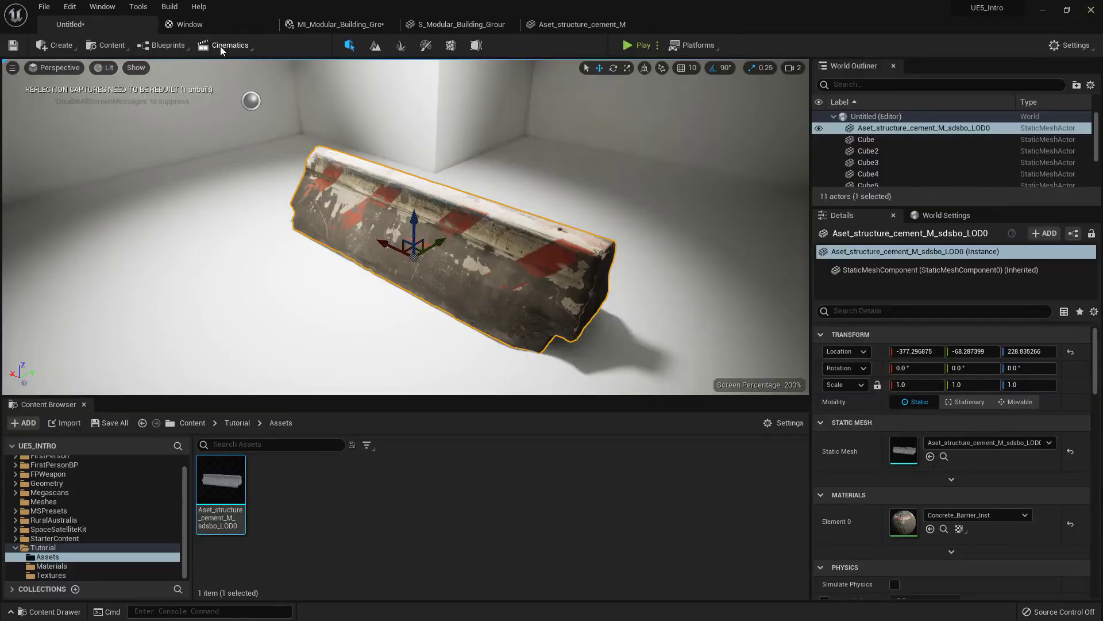
{"action": "left_click", "coordinate": [267, 24]}
{"action": "left_click", "coordinate": [541, 351]}
{"action": "left_click", "coordinate": [269, 24]}
{"action": "left_click", "coordinate": [268, 25]}
- Switch the level viewport to the Lightmap Density view mode and inspect the barrier with the floor cube selected
{"action": "right_click_drag", "start_coordinate": [498, 154], "coordinate": [495, 158]}
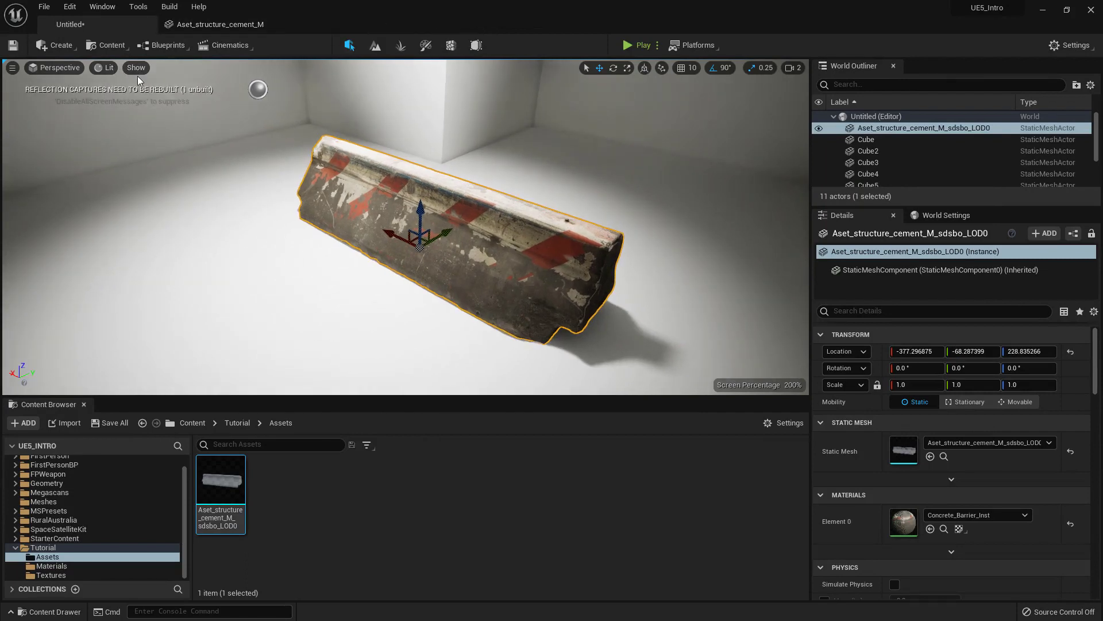
{"action": "left_click", "coordinate": [103, 70]}
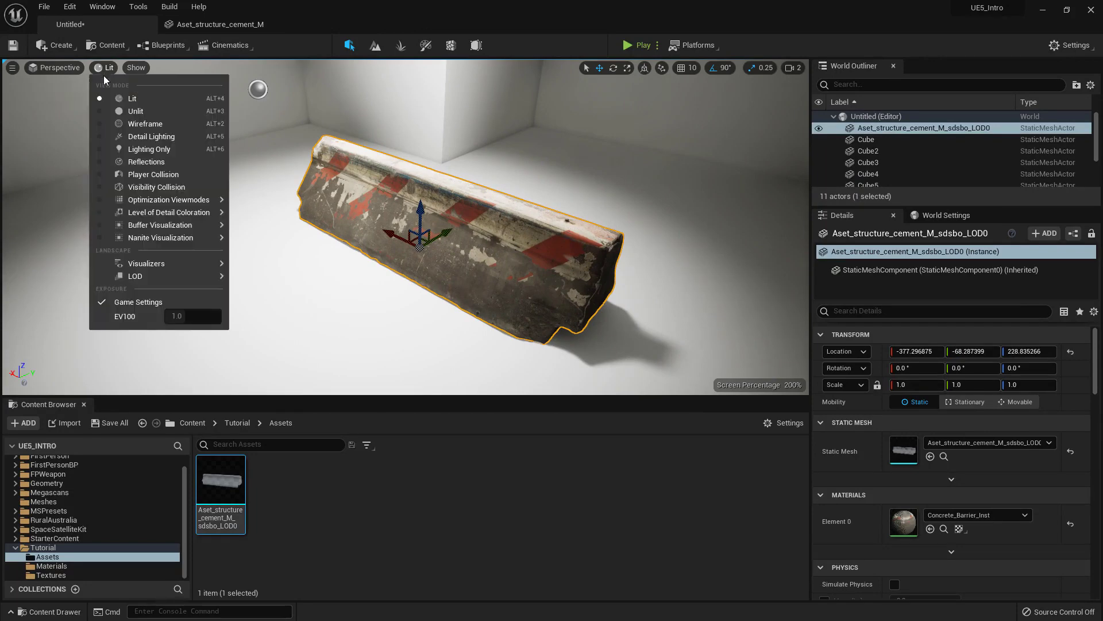
{"action": "mouse_move", "coordinate": [164, 202]}
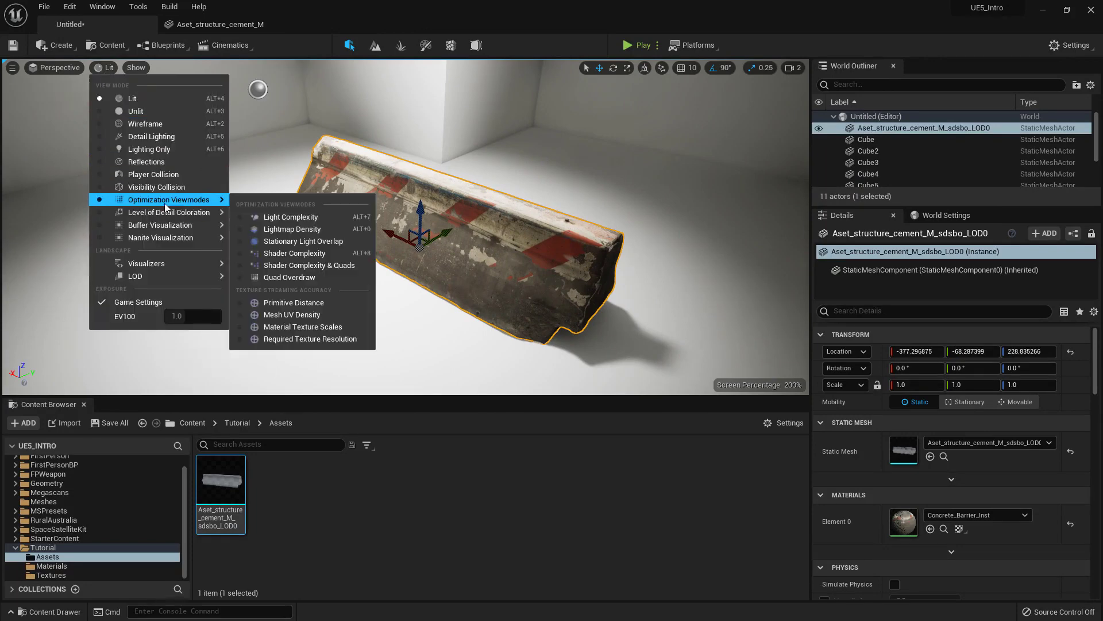
{"action": "left_click", "coordinate": [293, 229]}
{"action": "left_click", "coordinate": [554, 158]}
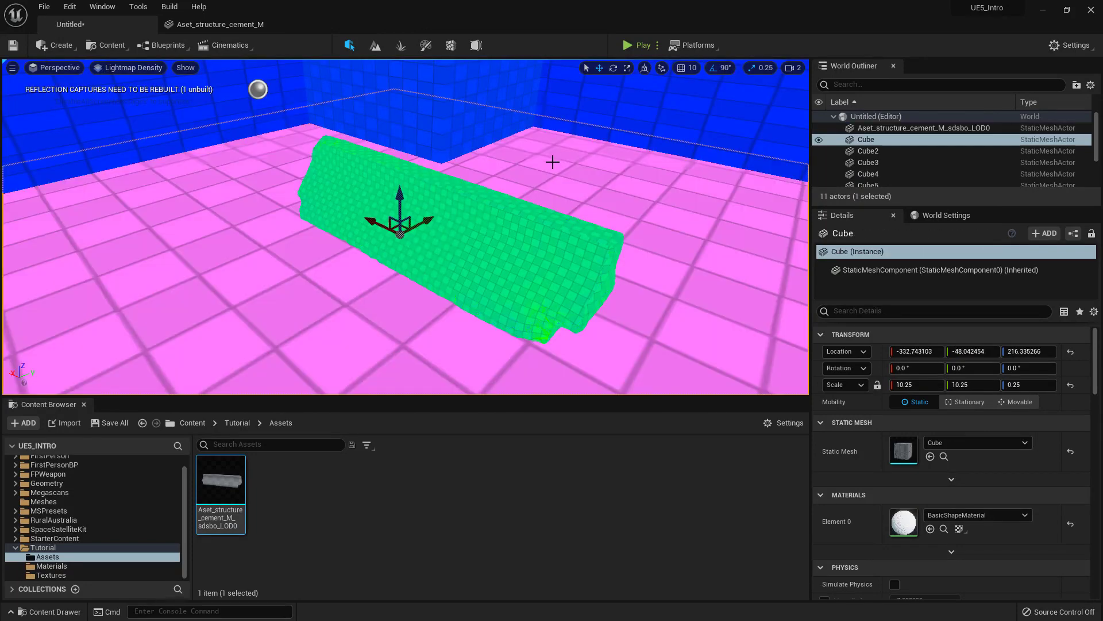
{"action": "mouse_move", "coordinate": [555, 190]}
{"action": "right_mouse_down"}
{"action": "mouse_move", "coordinate": [591, 103]}
{"action": "mouse_move", "coordinate": [718, 101]}
{"action": "mouse_move", "coordinate": [655, 184]}
{"action": "mouse_move", "coordinate": [511, 147]}
{"action": "mouse_move", "coordinate": [523, 132]}
{"action": "mouse_move", "coordinate": [477, 71]}
{"action": "mouse_move", "coordinate": [339, 63]}
{"action": "mouse_move", "coordinate": [356, 138]}
{"action": "mouse_move", "coordinate": [489, 78]}
{"action": "mouse_move", "coordinate": [508, 124]}
{"action": "mouse_move", "coordinate": [557, 174]}
{"action": "right_mouse_up"}
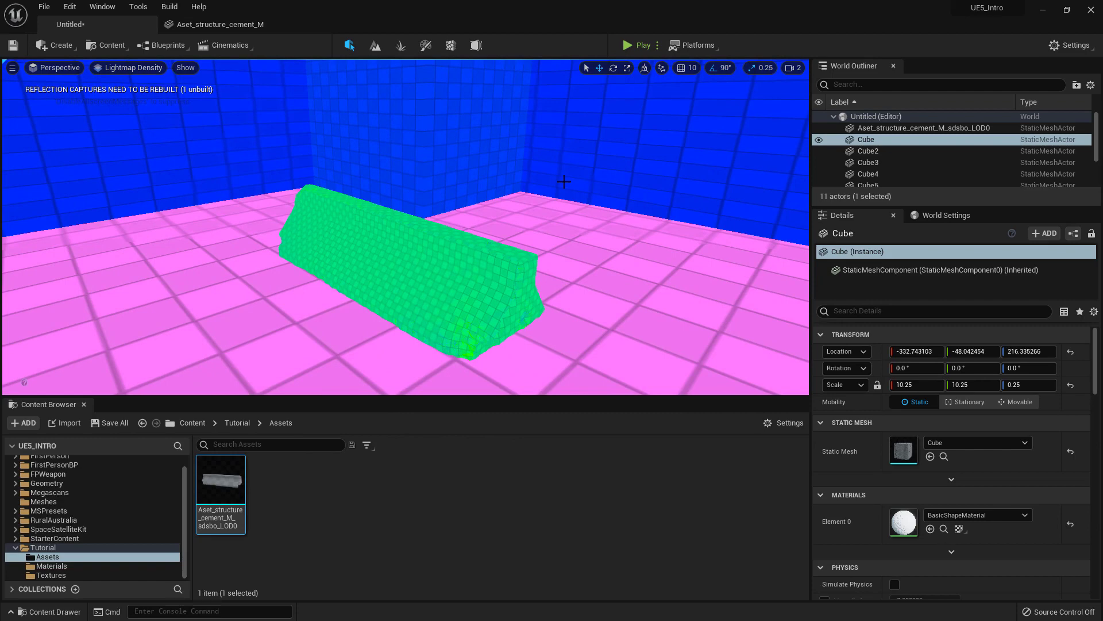
{"action": "right_click_drag", "start_coordinate": [476, 147], "coordinate": [502, 249]}
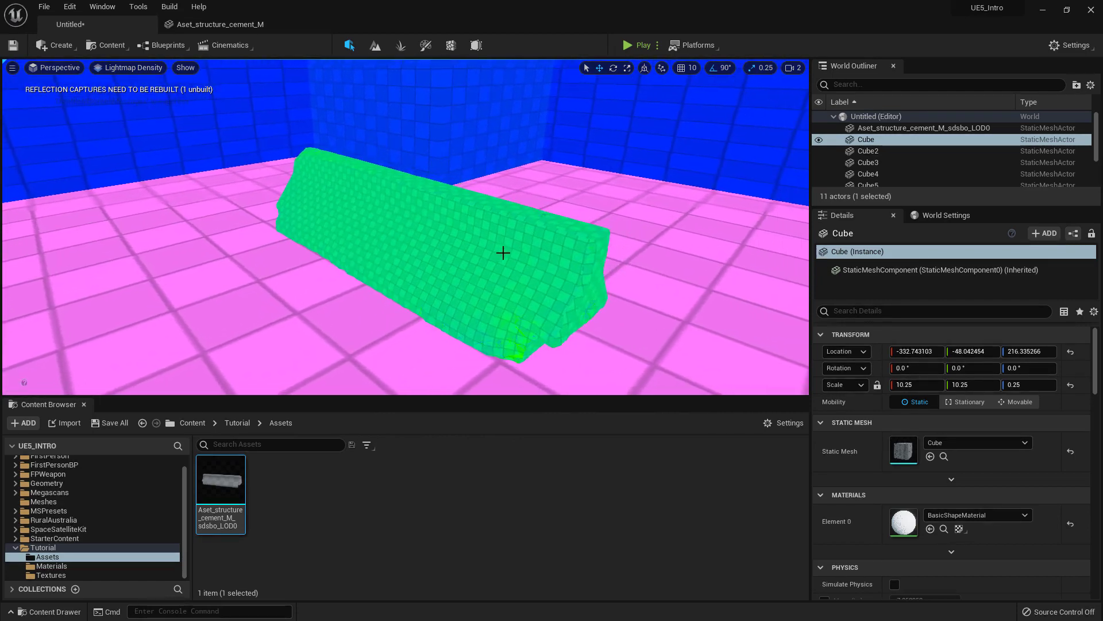
- Set the cement barrier mesh's Light Map Resolution to 512 and save the asset
{"action": "left_click", "coordinate": [502, 249]}
{"action": "scroll", "coordinate": [893, 440], "scroll_direction": "down", "scroll_amount": 2}
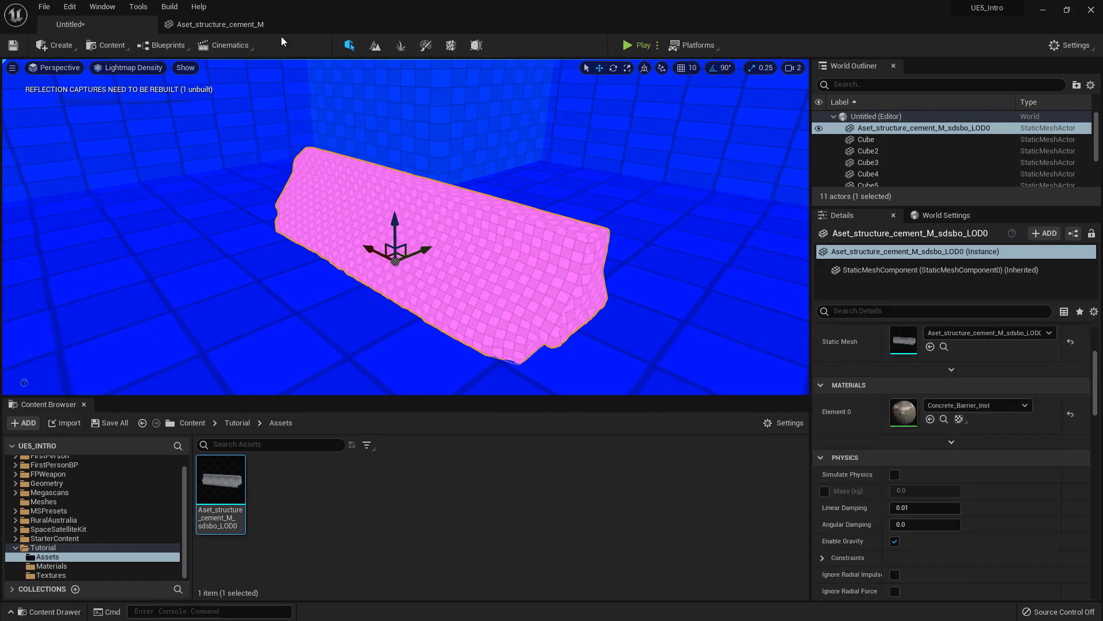
{"action": "left_click", "coordinate": [261, 25]}
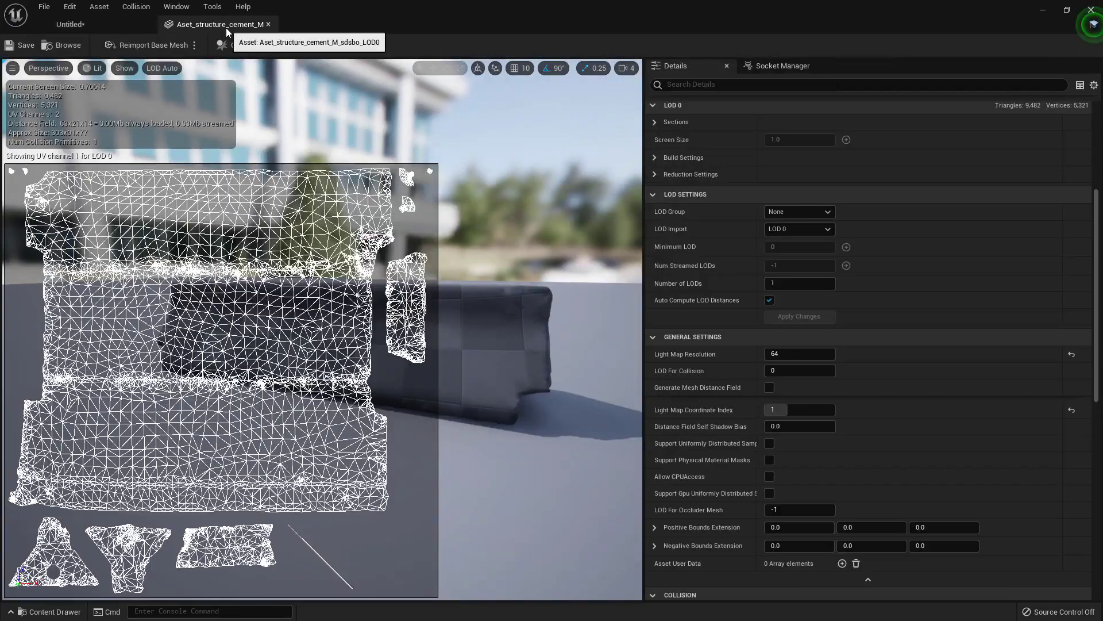
{"action": "left_click", "coordinate": [787, 354]}
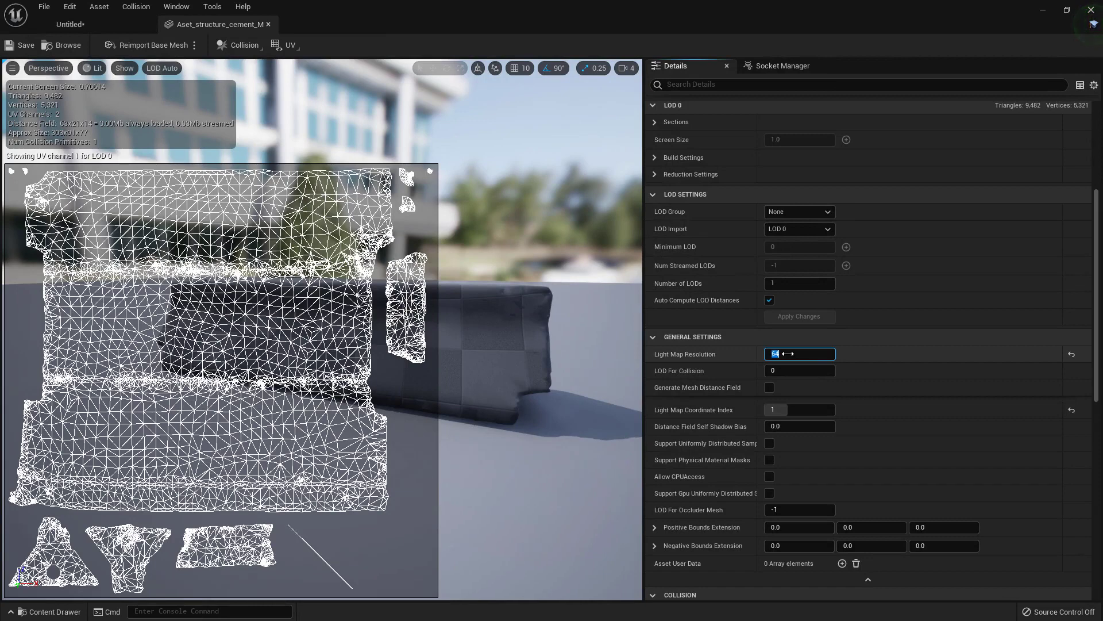
{"action": "type", "text": "512"}
{"action": "key", "text": "Return"}
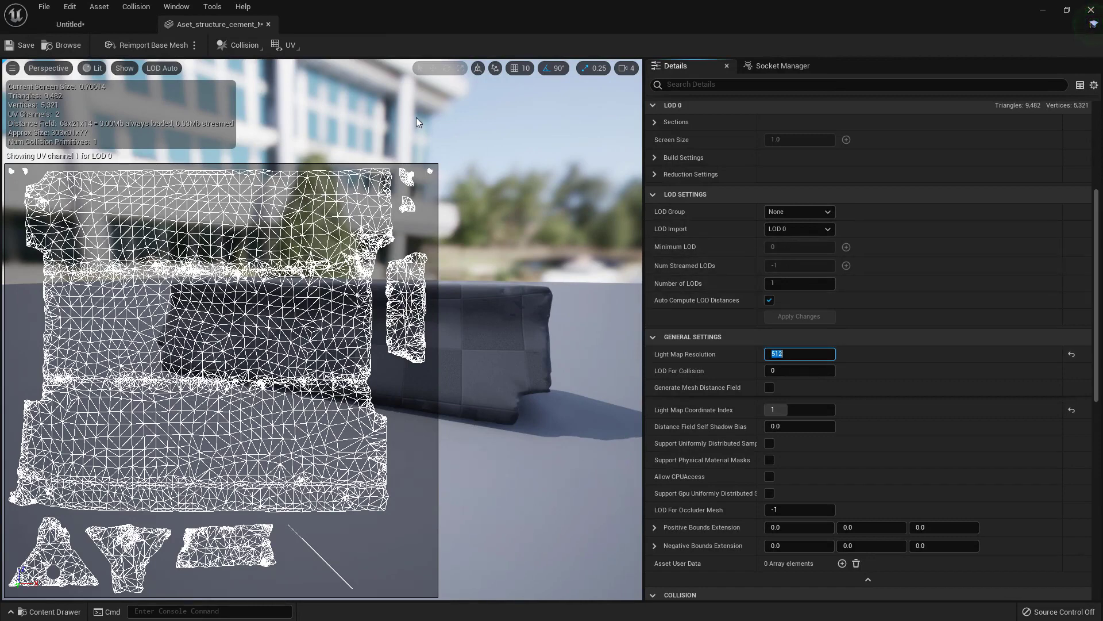
{"action": "left_click", "coordinate": [32, 43]}
- Return to the level and select the floor cube to examine the barrier's lightmap density colour
{"action": "left_click", "coordinate": [101, 20]}
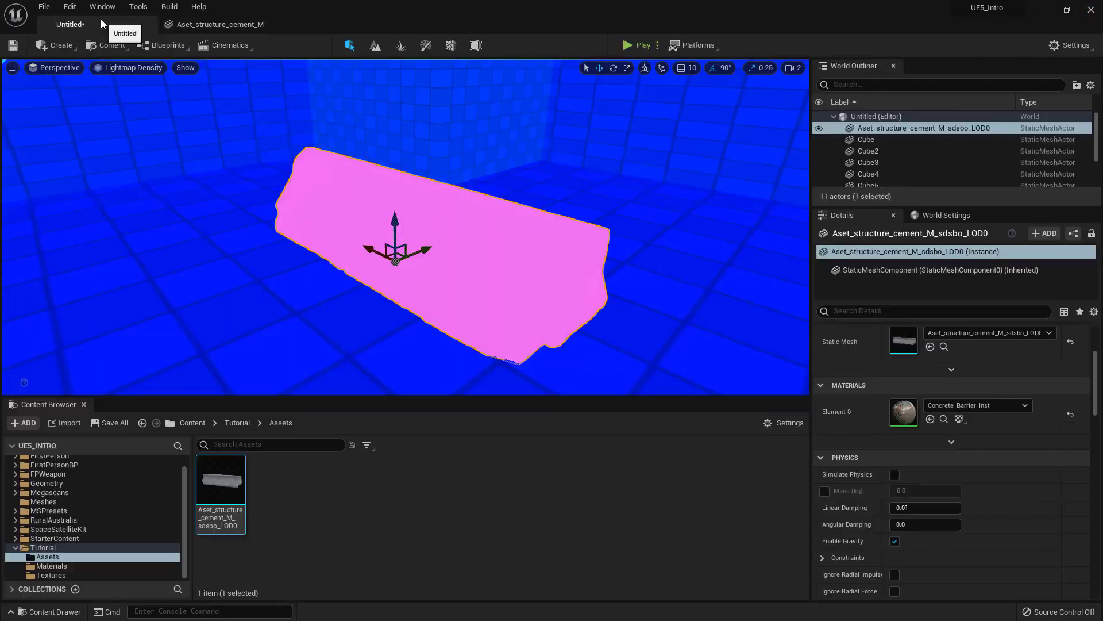
{"action": "left_click", "coordinate": [506, 184]}
{"action": "right_click_drag", "start_coordinate": [506, 184], "coordinate": [506, 212]}
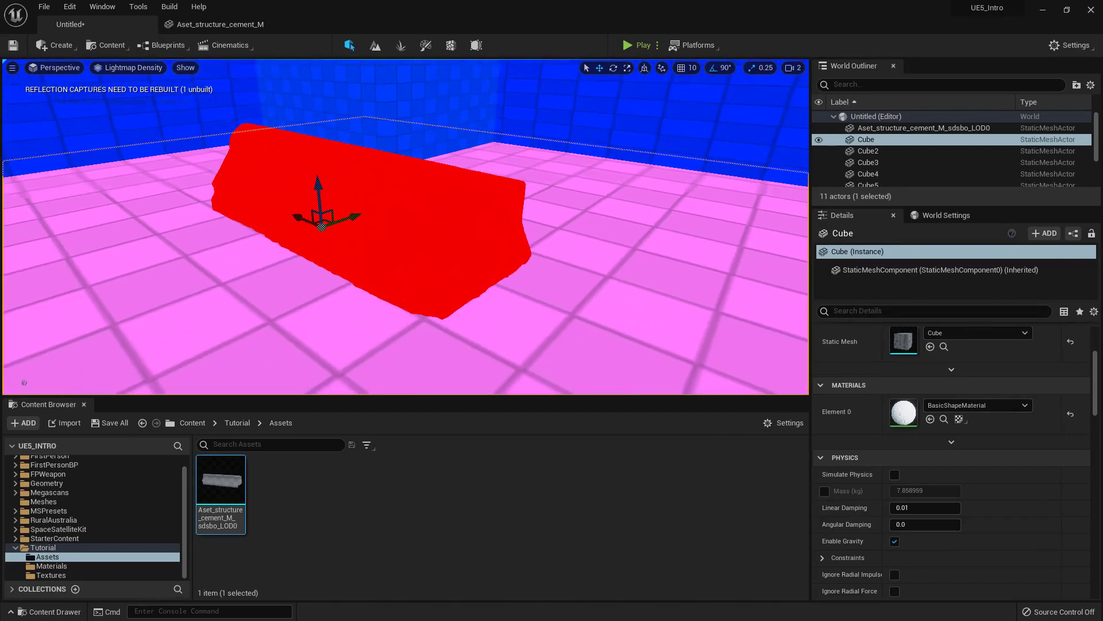
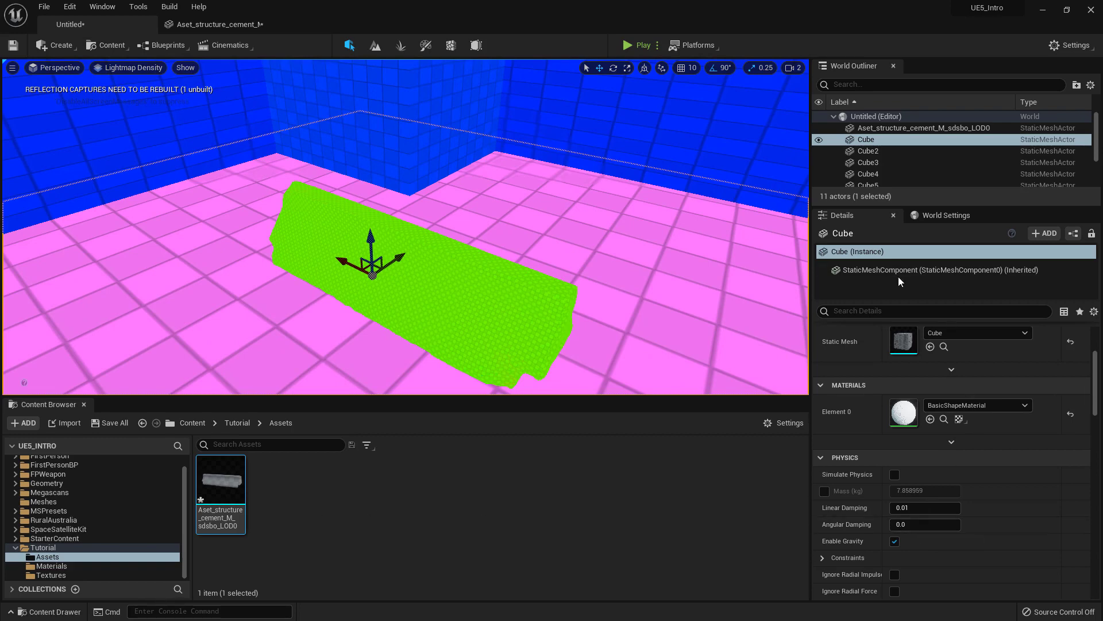
- Select Cube through Cube7 and override their light map resolution, first with 128 and finally with 256
{"action": "scroll", "coordinate": [877, 161], "scroll_direction": "down", "scroll_amount": 3}
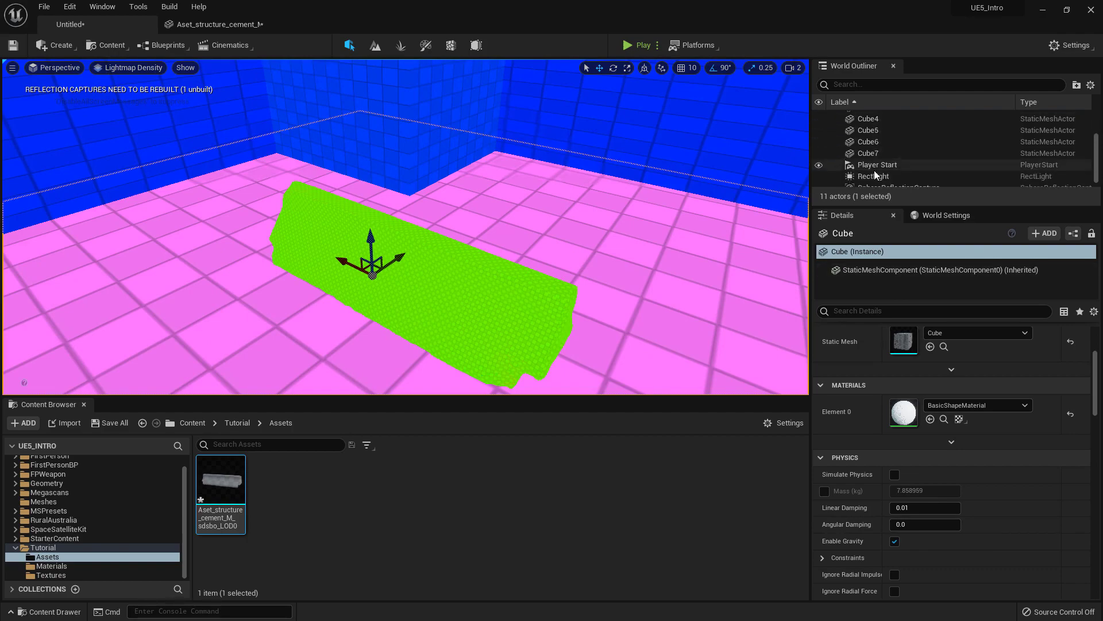
{"action": "left_click", "coordinate": [872, 154], "text": "shift"}
{"action": "mouse_move", "coordinate": [659, 237]}
{"action": "right_mouse_down"}
{"action": "mouse_move", "coordinate": [589, 185]}
{"action": "mouse_move", "coordinate": [636, 196]}
{"action": "mouse_move", "coordinate": [650, 222]}
{"action": "right_mouse_up"}
{"action": "scroll", "coordinate": [919, 368], "scroll_direction": "down", "scroll_amount": 10}
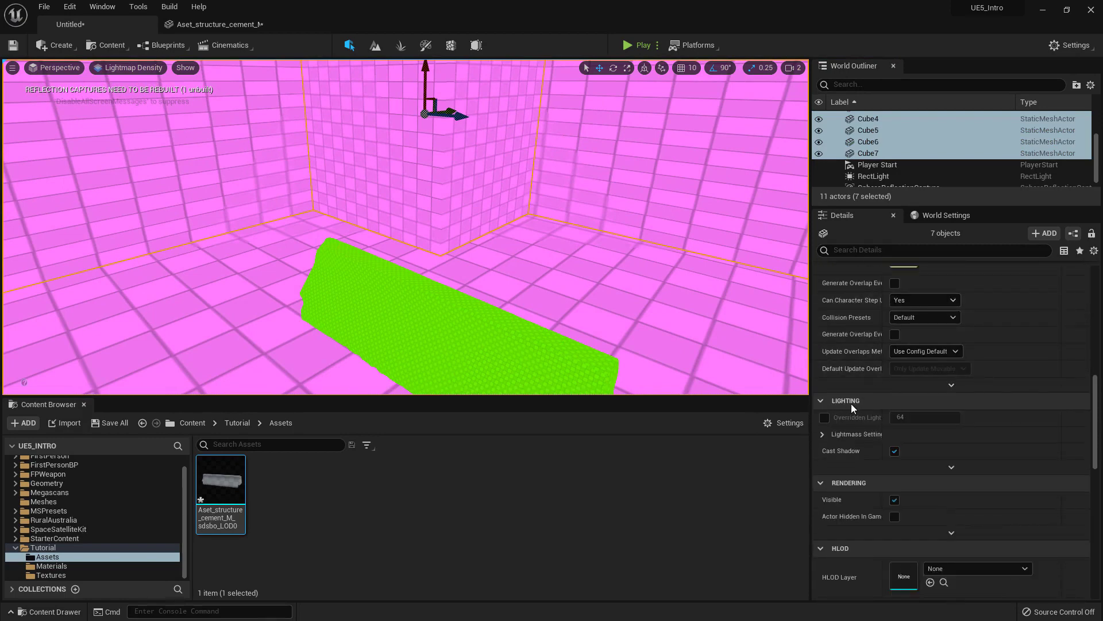
{"action": "left_click", "coordinate": [825, 417]}
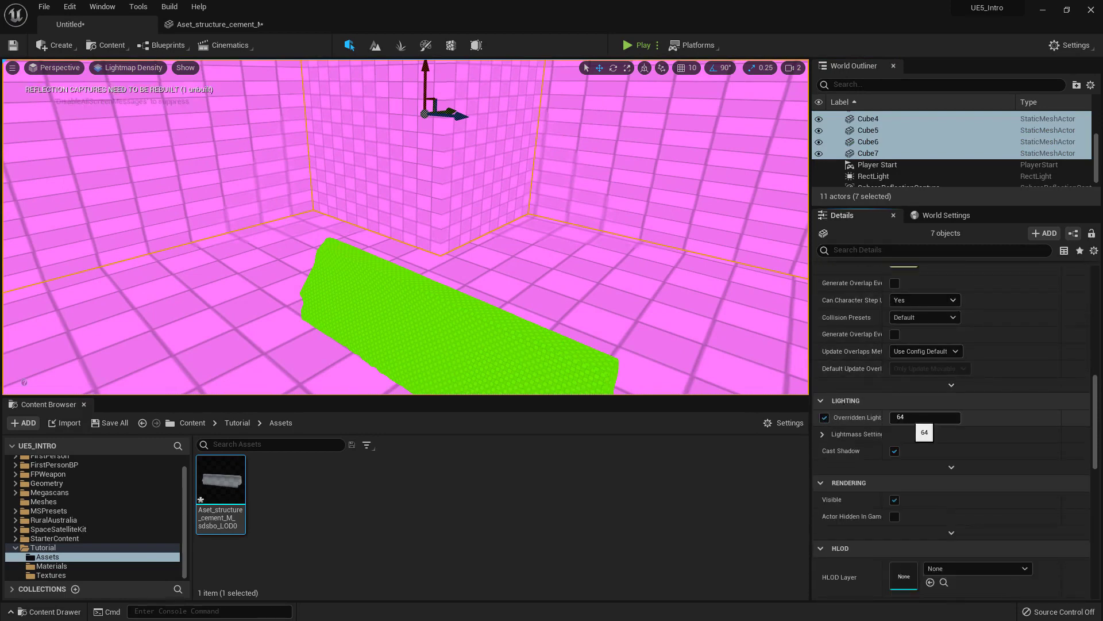
{"action": "left_click", "coordinate": [924, 418]}
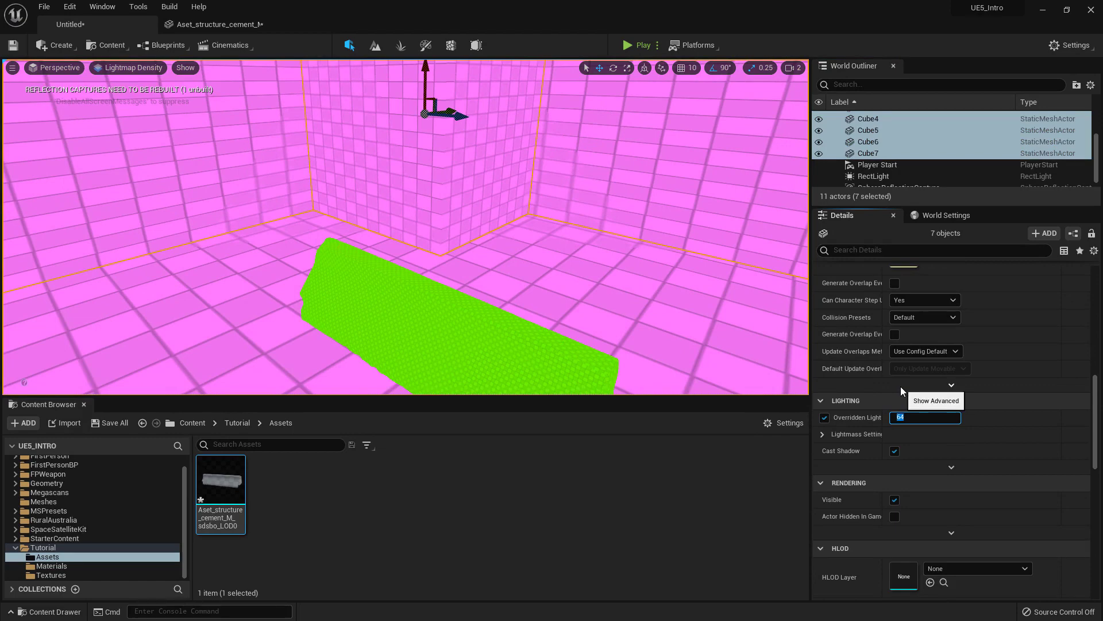
{"action": "type", "text": "128"}
{"action": "key", "text": "Return"}
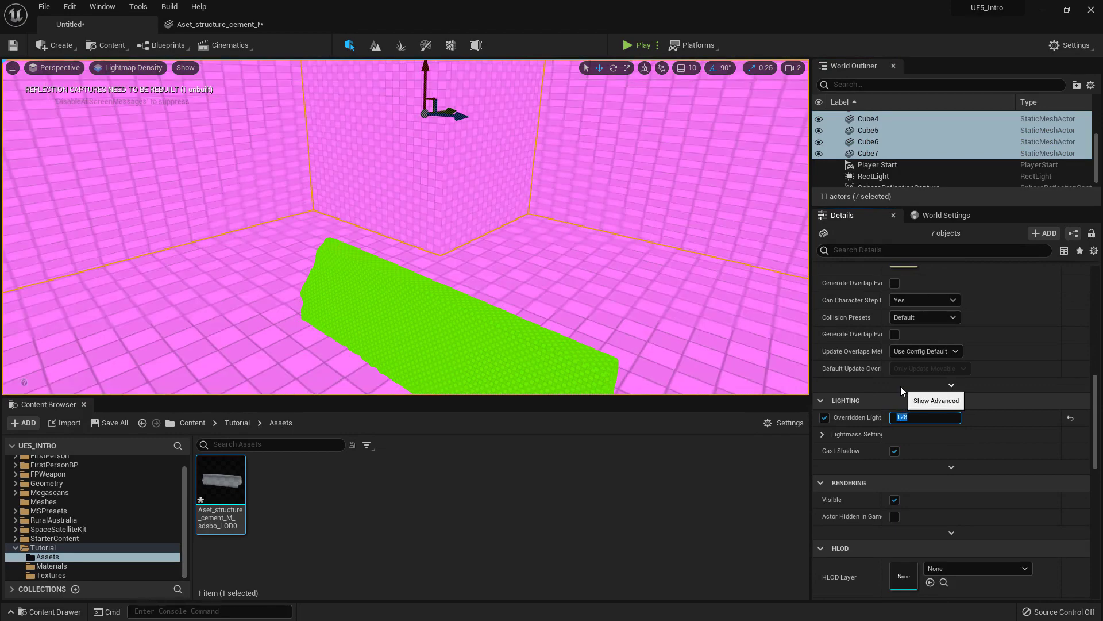
{"action": "type", "text": "256"}
{"action": "key", "text": "Return"}
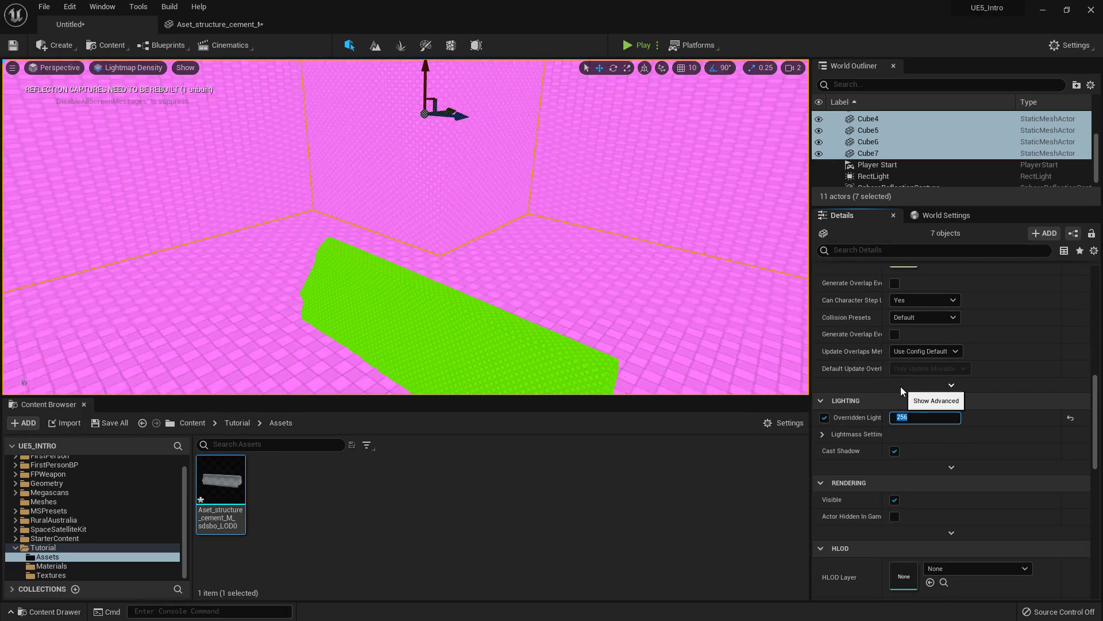
- Try to slide the Cube5 wall sideways, look through the opening, and undo the wall's transform changes
{"action": "left_click", "coordinate": [709, 283]}
{"action": "right_click_drag", "start_coordinate": [614, 191], "coordinate": [345, 69]}
{"action": "right_click_drag", "start_coordinate": [494, 190], "coordinate": [519, 345]}
{"action": "left_click", "coordinate": [536, 206]}
{"action": "scroll", "coordinate": [536, 207], "scroll_direction": "down", "scroll_amount": 6}
{"action": "key", "text": "r"}
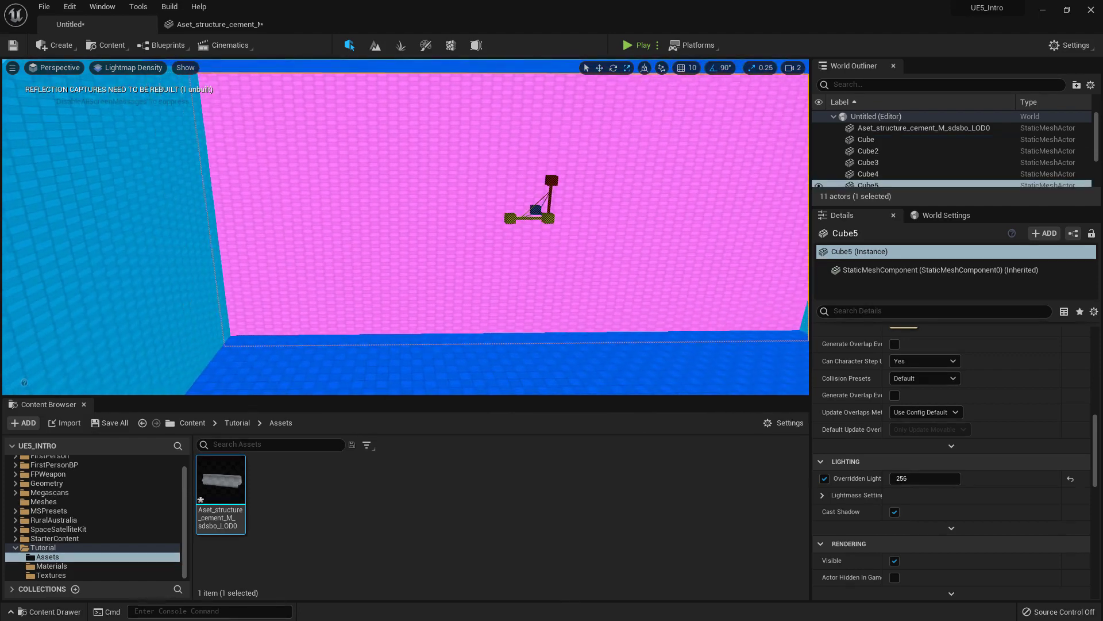
{"action": "key", "text": "w"}
{"action": "left_click_drag", "start_coordinate": [511, 218], "coordinate": [362, 221]}
{"action": "right_click_drag", "start_coordinate": [362, 222], "coordinate": [505, 229]}
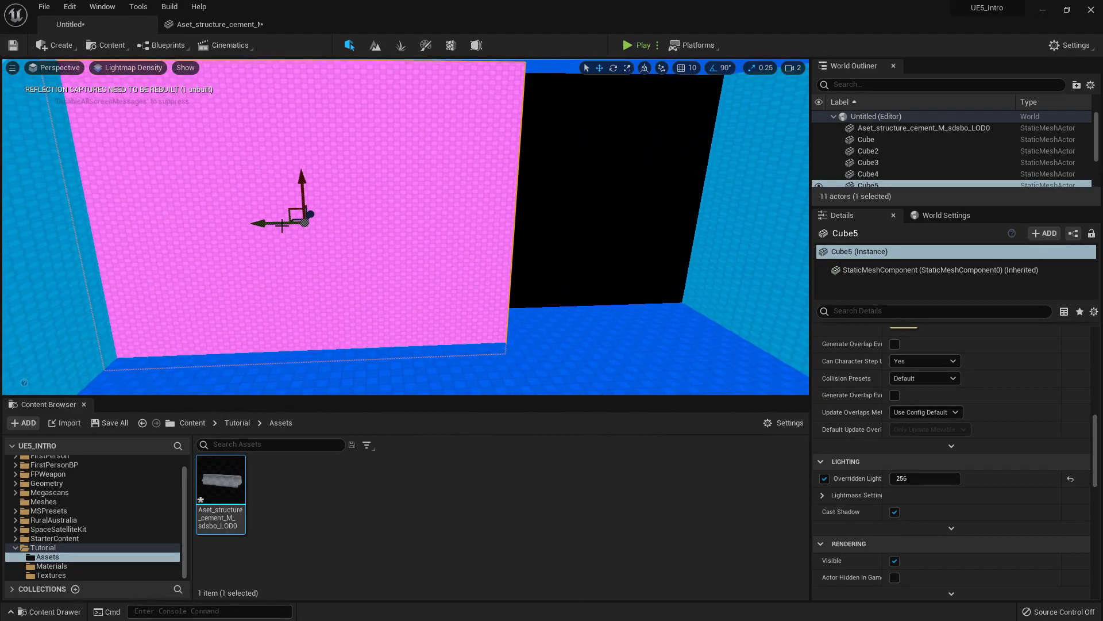
{"action": "right_click_drag", "start_coordinate": [419, 190], "coordinate": [644, 172]}
{"action": "key", "text": "ctrl+z"}
{"action": "key", "text": "ctrl+z"}
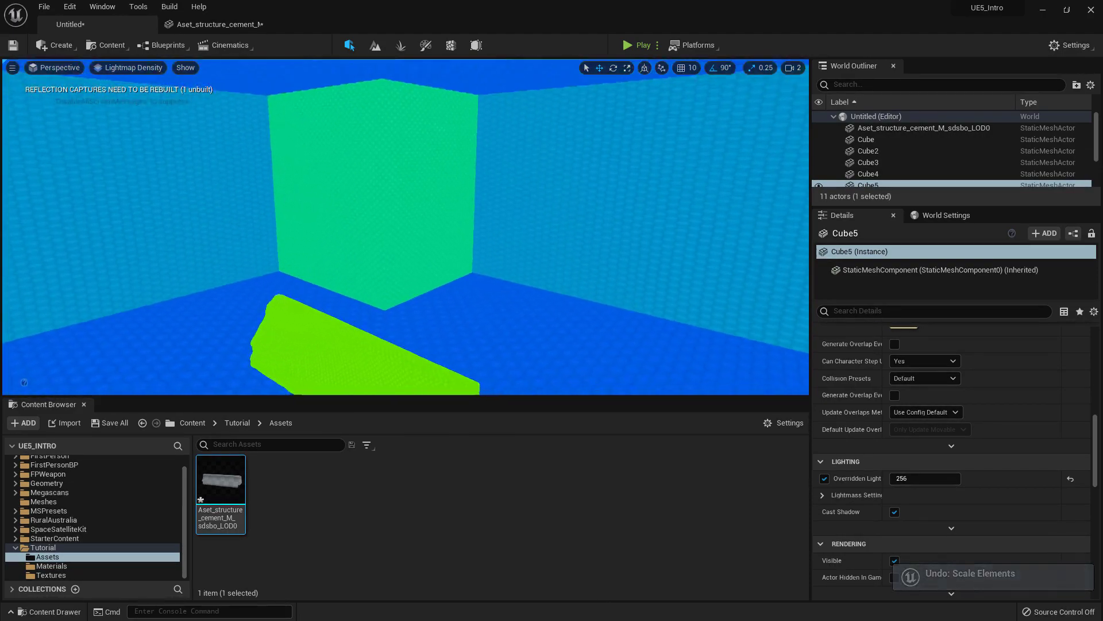
- Select Cube through Cube7 again and set their overridden light map resolution to 512
{"action": "right_click_drag", "start_coordinate": [575, 164], "coordinate": [473, 161]}
{"action": "left_click", "coordinate": [887, 141], "text": "shift"}
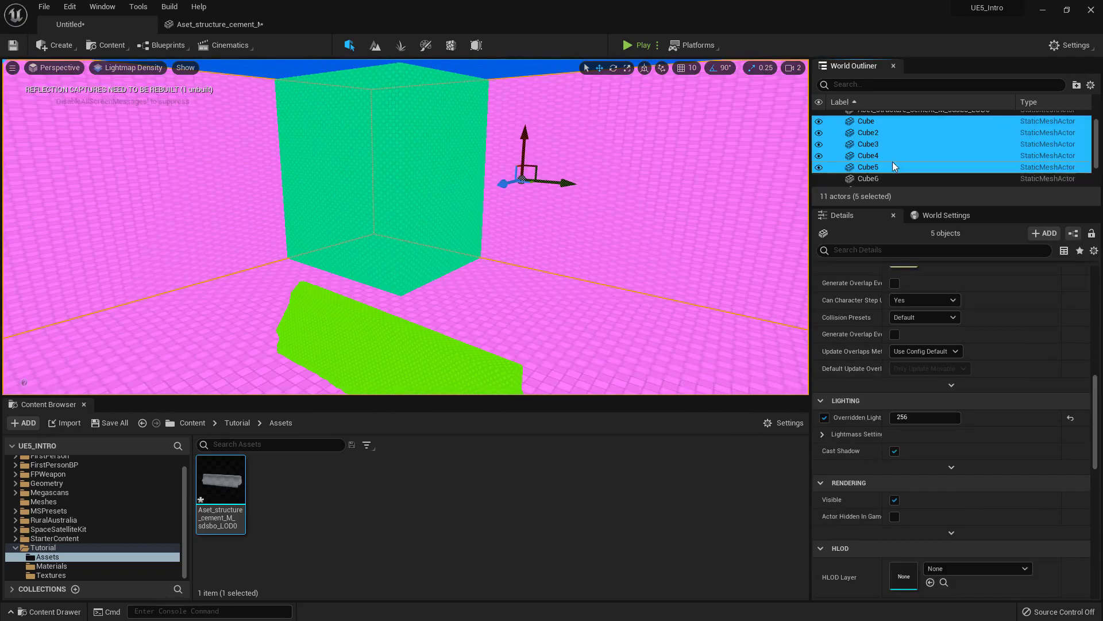
{"action": "scroll", "coordinate": [885, 147], "scroll_direction": "down", "scroll_amount": 1}
{"action": "left_click", "coordinate": [878, 172]}
{"action": "scroll", "coordinate": [878, 167], "scroll_direction": "up", "scroll_amount": 2}
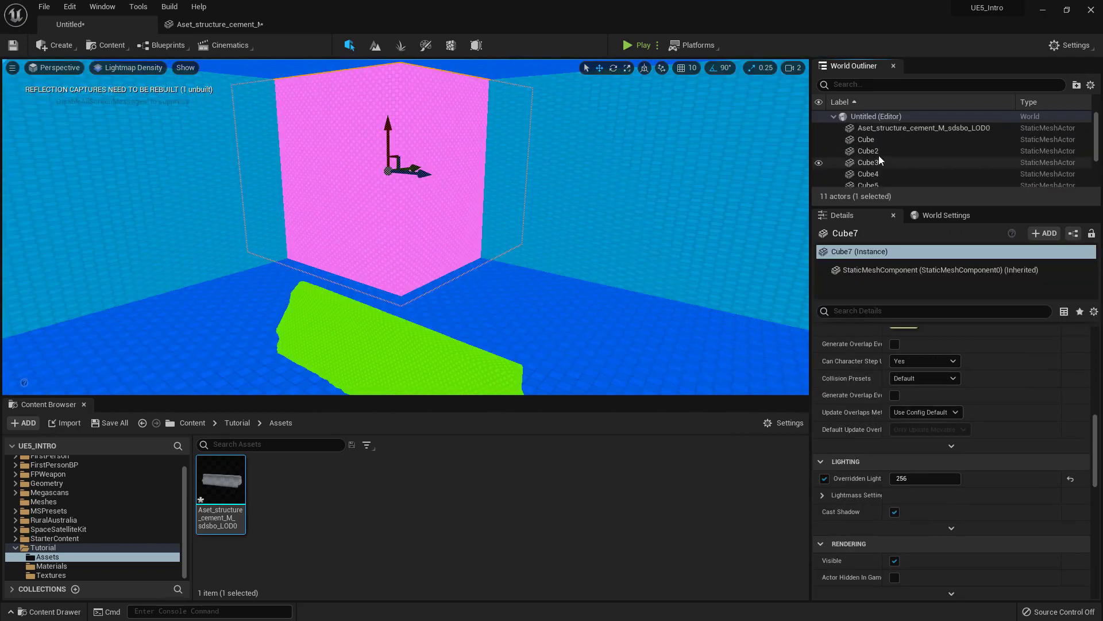
{"action": "left_click", "coordinate": [874, 141], "text": "shift"}
{"action": "left_click", "coordinate": [922, 417]}
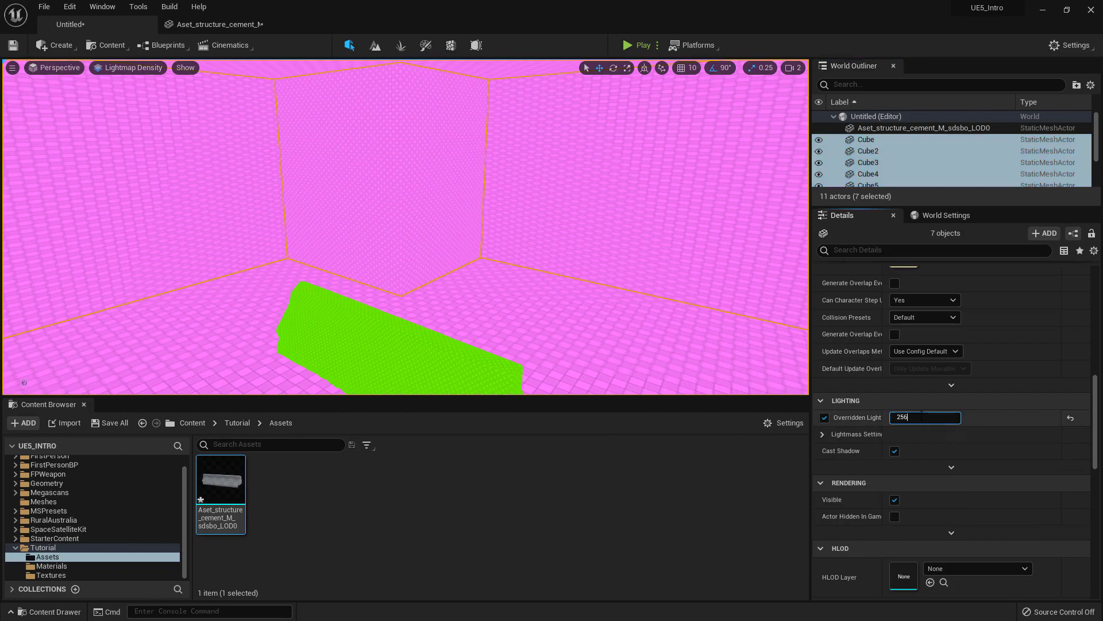
{"action": "double_click", "coordinate": [922, 416]}
{"action": "type", "text": "512"}
{"action": "key", "text": "Return"}
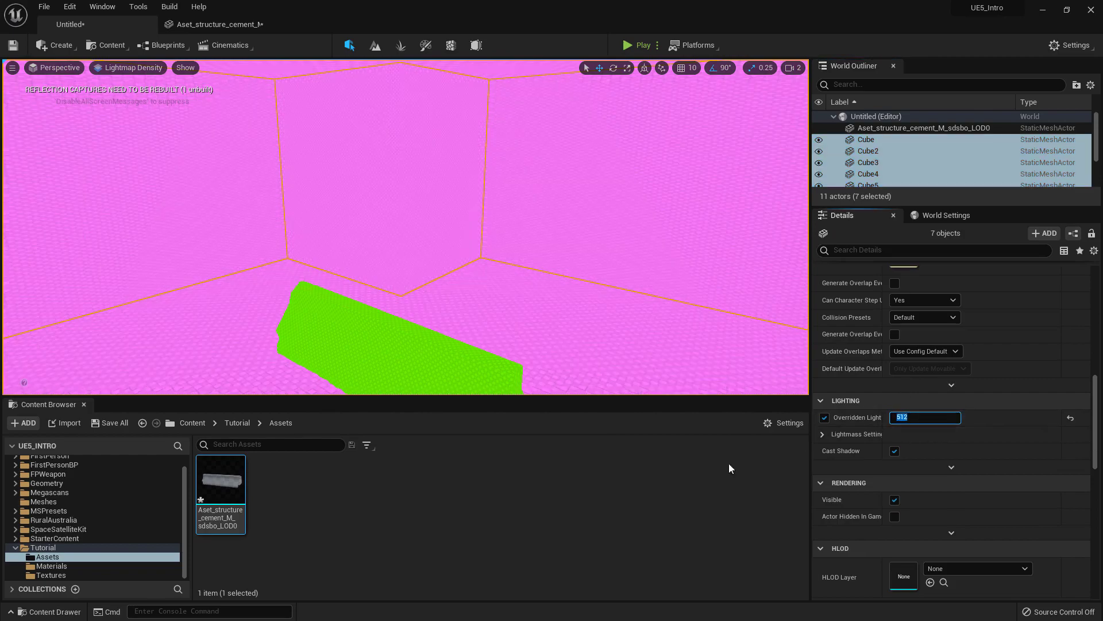
- Select Cube6 and set its overridden light map resolution to 1024
{"action": "left_click", "coordinate": [613, 366]}
{"action": "right_click_drag", "start_coordinate": [522, 254], "coordinate": [560, 280]}
{"action": "right_click_drag", "start_coordinate": [632, 232], "coordinate": [518, 138]}
{"action": "left_click", "coordinate": [509, 209]}
{"action": "right_click_drag", "start_coordinate": [510, 209], "coordinate": [478, 214]}
{"action": "left_click", "coordinate": [914, 477]}
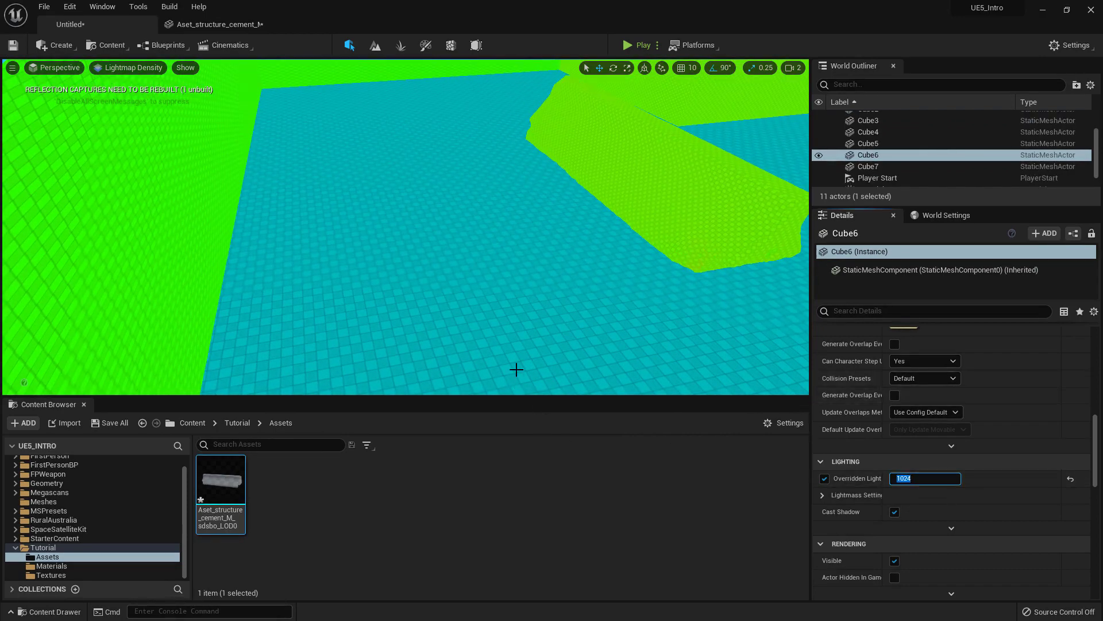
- Select the floor cube and set its overridden light map resolution to 1024
{"action": "left_click", "coordinate": [528, 328]}
{"action": "left_click", "coordinate": [935, 478]}
{"action": "type", "text": "1"}
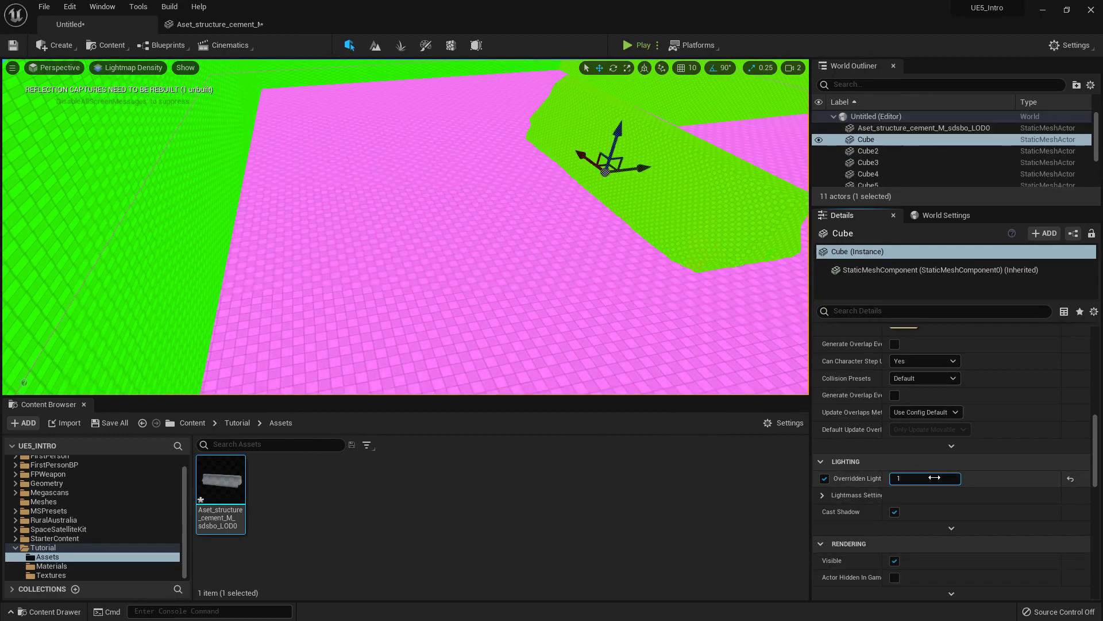
{"action": "type", "text": "024"}
{"action": "key", "text": "Return"}
- Compare the barrier's lightmap density with the room, and return the viewport to the Lit view mode
{"action": "right_click_drag", "start_coordinate": [648, 249], "coordinate": [536, 224]}
{"action": "left_click", "coordinate": [549, 170]}
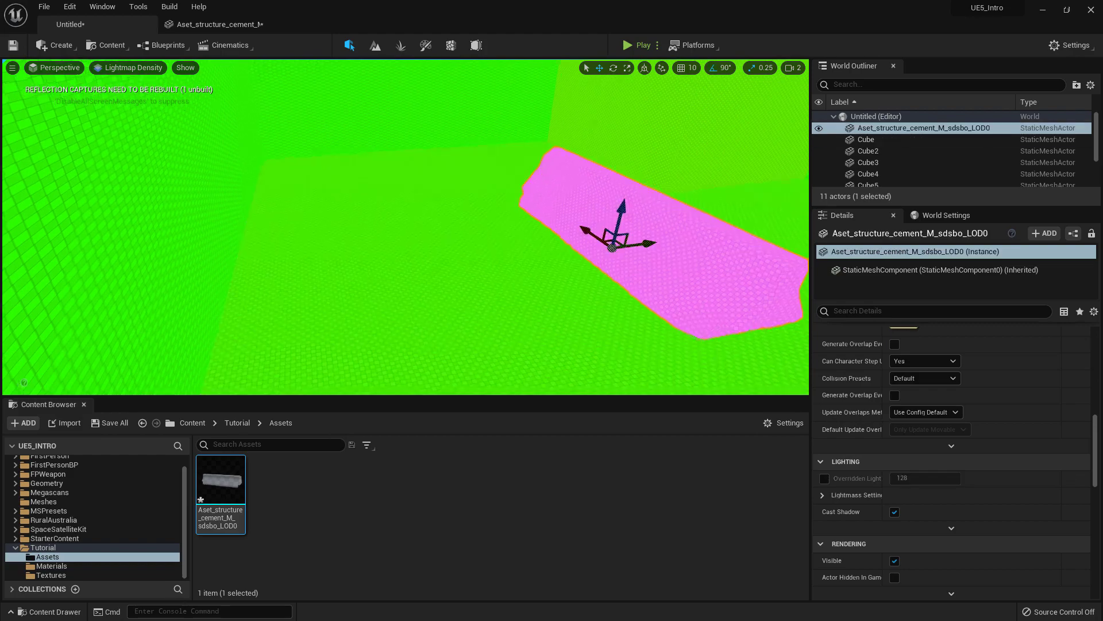
{"action": "mouse_move", "coordinate": [485, 200]}
{"action": "right_mouse_down"}
{"action": "mouse_move", "coordinate": [569, 164]}
{"action": "mouse_move", "coordinate": [472, 183]}
{"action": "mouse_move", "coordinate": [485, 200]}
{"action": "right_mouse_up"}
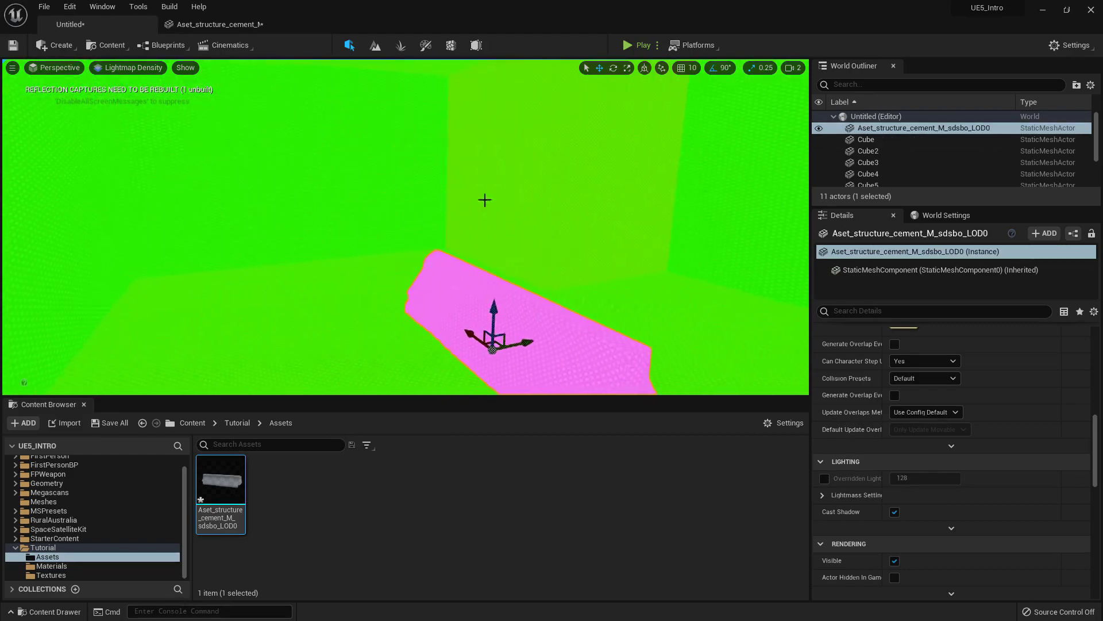
{"action": "left_click", "coordinate": [149, 68]}
{"action": "left_click", "coordinate": [153, 98]}
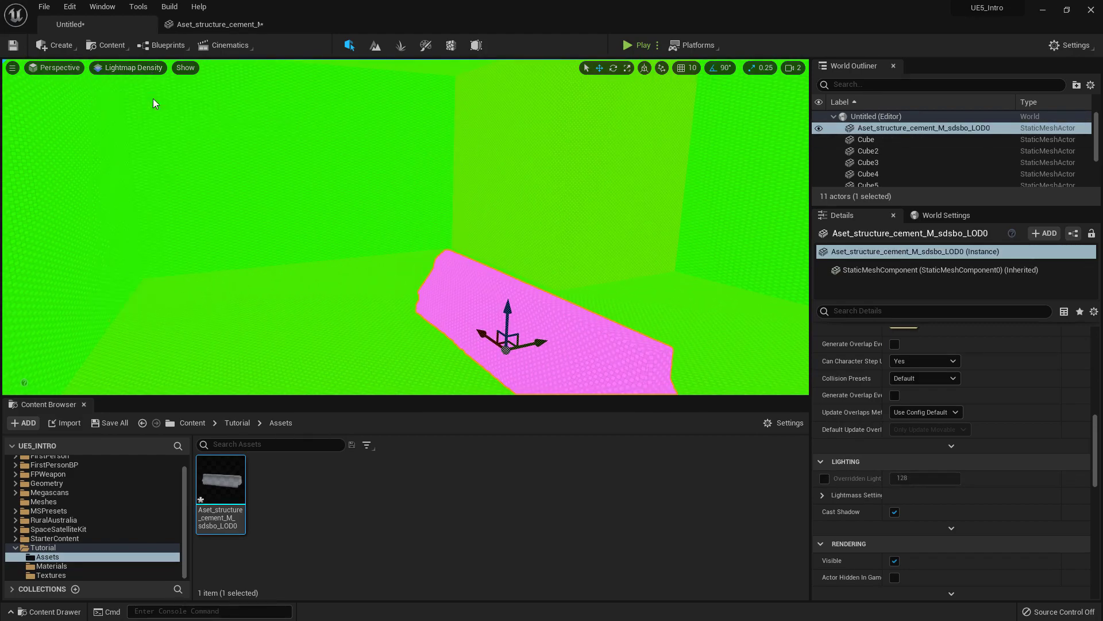
{"action": "right_click_drag", "start_coordinate": [153, 98], "coordinate": [230, 115]}
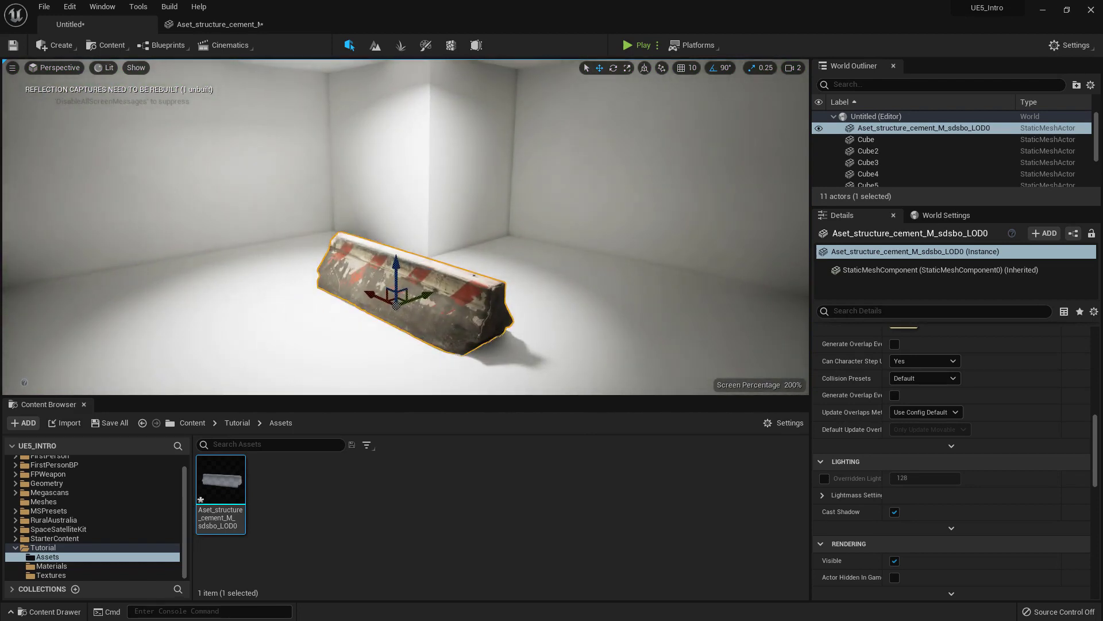
{"action": "key", "text": "w"}
{"action": "mouse_move", "coordinate": [507, 179]}
{"action": "right_mouse_down"}
{"action": "mouse_move", "coordinate": [480, 205]}
{"action": "mouse_move", "coordinate": [507, 179]}
{"action": "right_mouse_up"}
- Enlarge the World Outliner, select the RectLight and set its mobility to Static
{"action": "left_click_drag", "start_coordinate": [875, 206], "coordinate": [878, 261]}
{"action": "right_click_drag", "start_coordinate": [574, 214], "coordinate": [617, 227]}
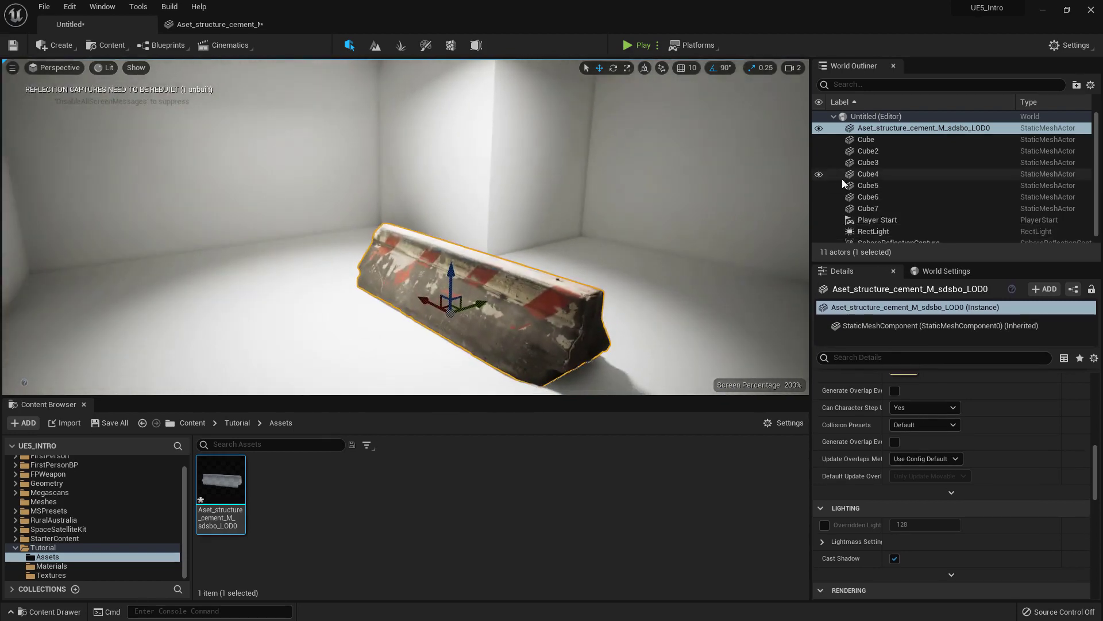
{"action": "scroll", "coordinate": [874, 225], "scroll_direction": "down", "scroll_amount": 1}
{"action": "left_click", "coordinate": [874, 226]}
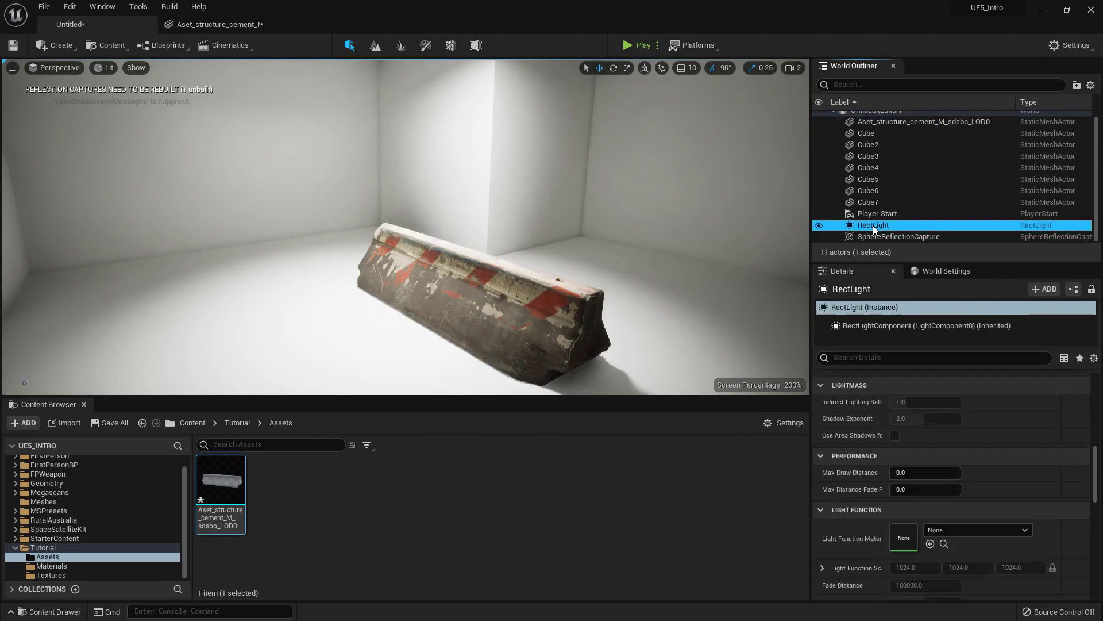
{"action": "left_click", "coordinate": [874, 237]}
{"action": "right_click_drag", "start_coordinate": [561, 252], "coordinate": [343, 215]}
{"action": "double_click", "coordinate": [919, 225]}
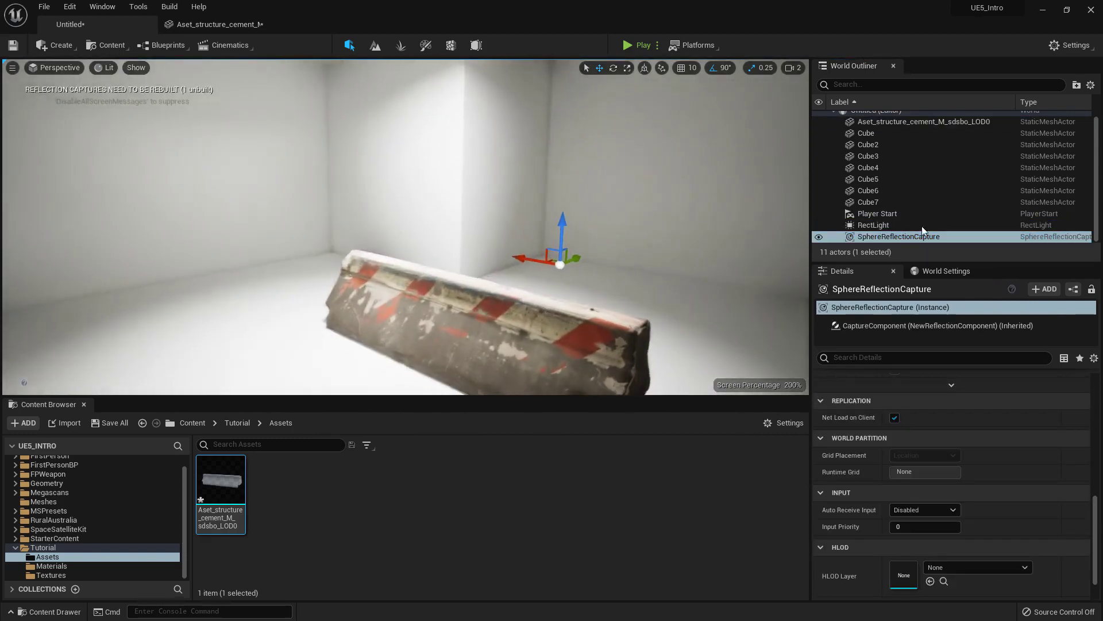
{"action": "scroll", "coordinate": [900, 502], "scroll_direction": "up", "scroll_amount": 5}
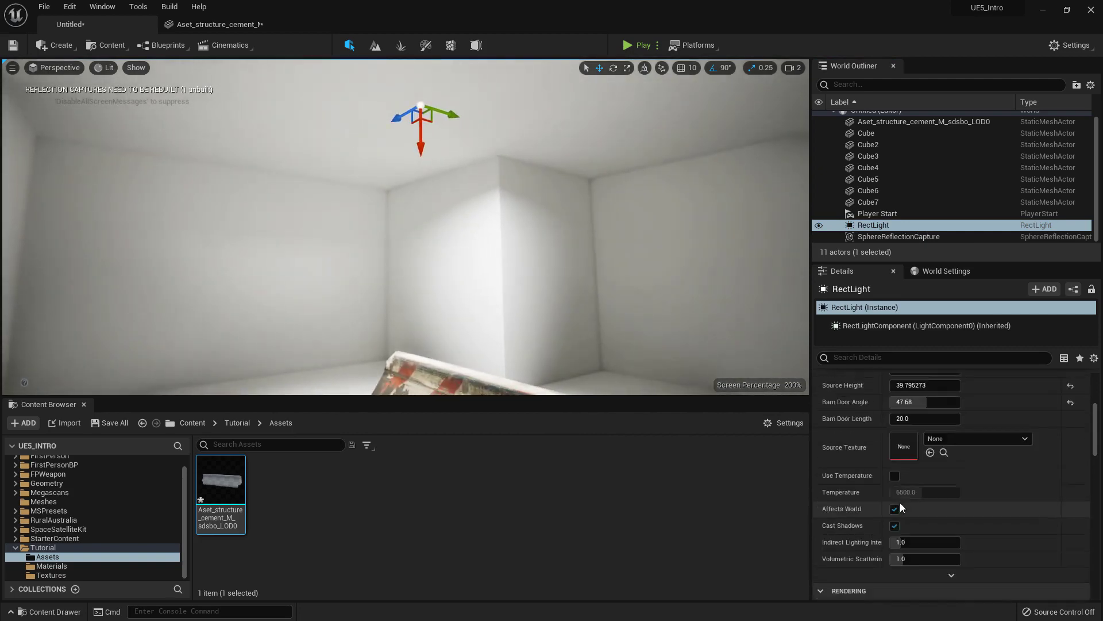
{"action": "left_click", "coordinate": [930, 450]}
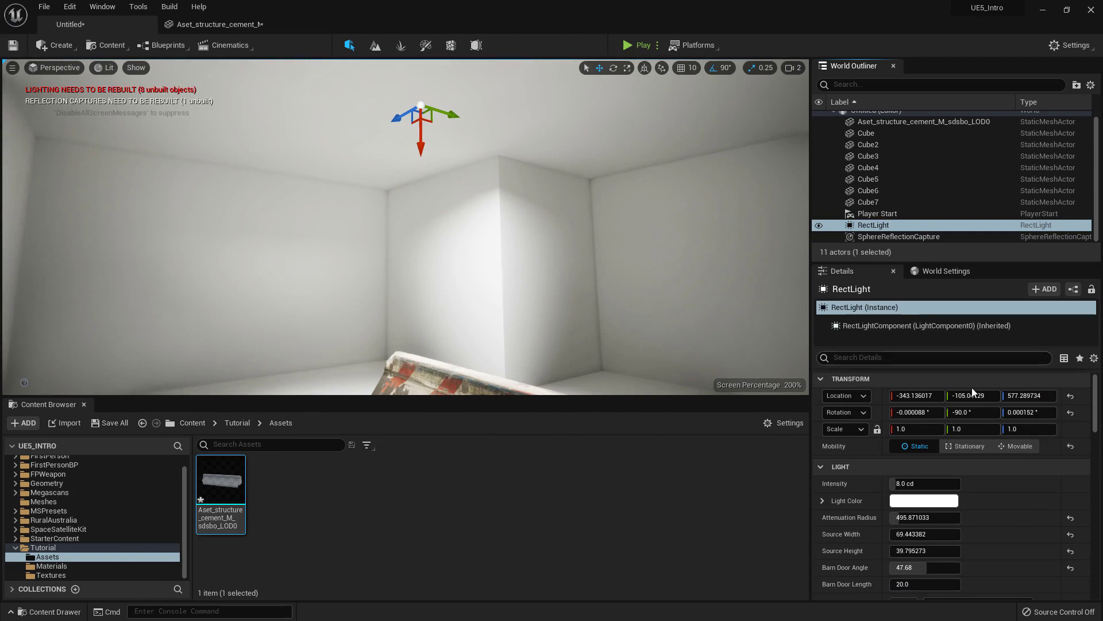
{"action": "left_click", "coordinate": [1017, 446]}
{"action": "left_click", "coordinate": [926, 448]}
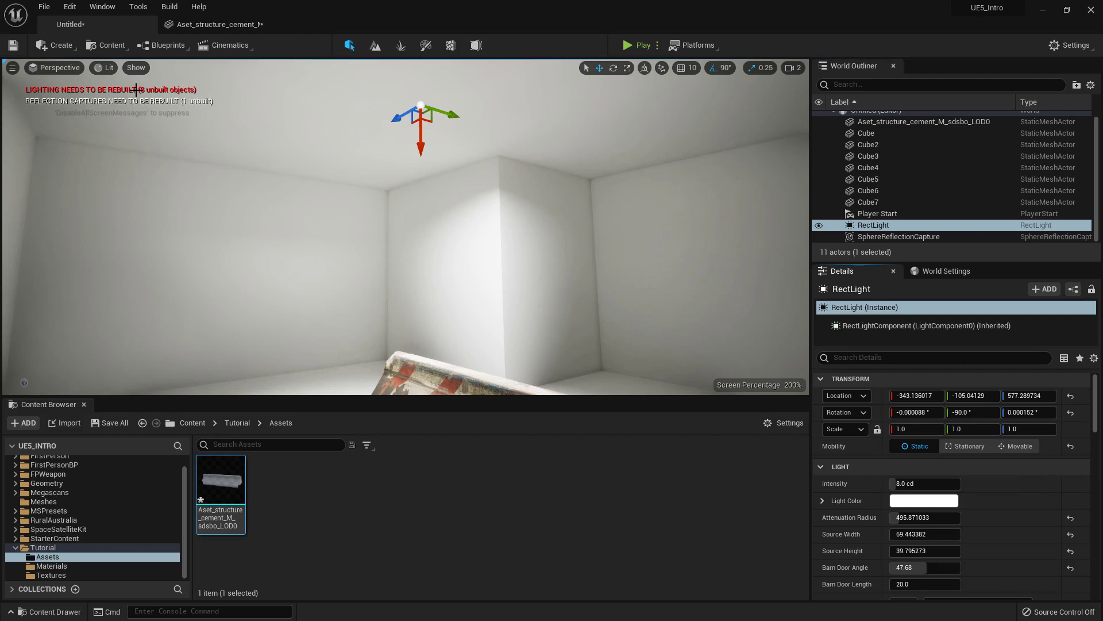
- Review the Lightmass settings in World Settings, widening the side panels so the setting names can be read
{"action": "left_click", "coordinate": [947, 274]}
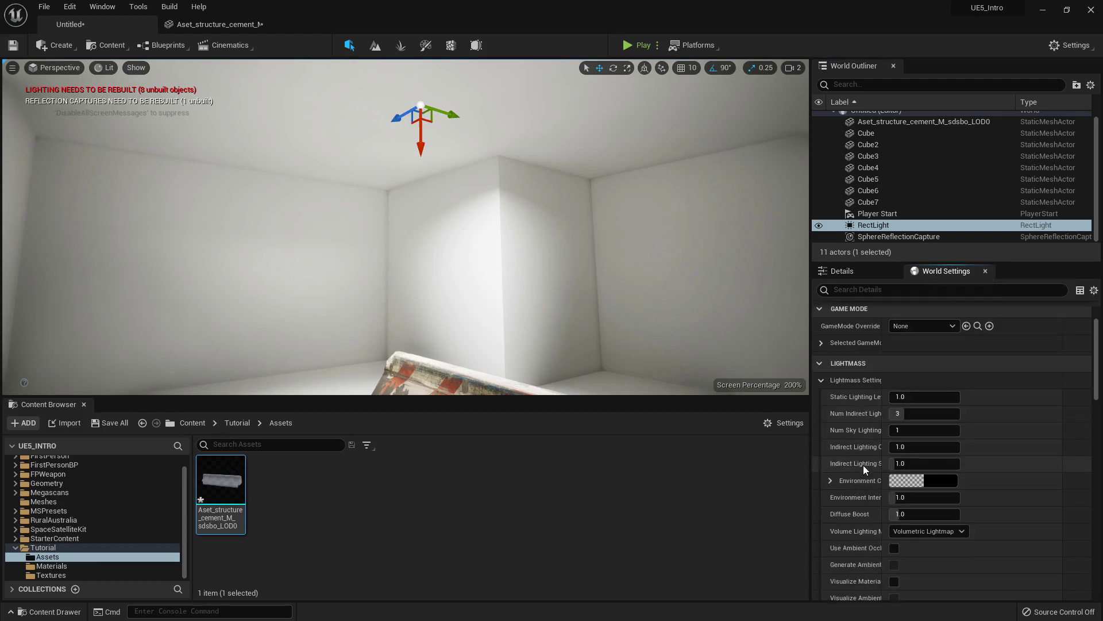
{"action": "left_click_drag", "start_coordinate": [810, 395], "coordinate": [770, 395]}
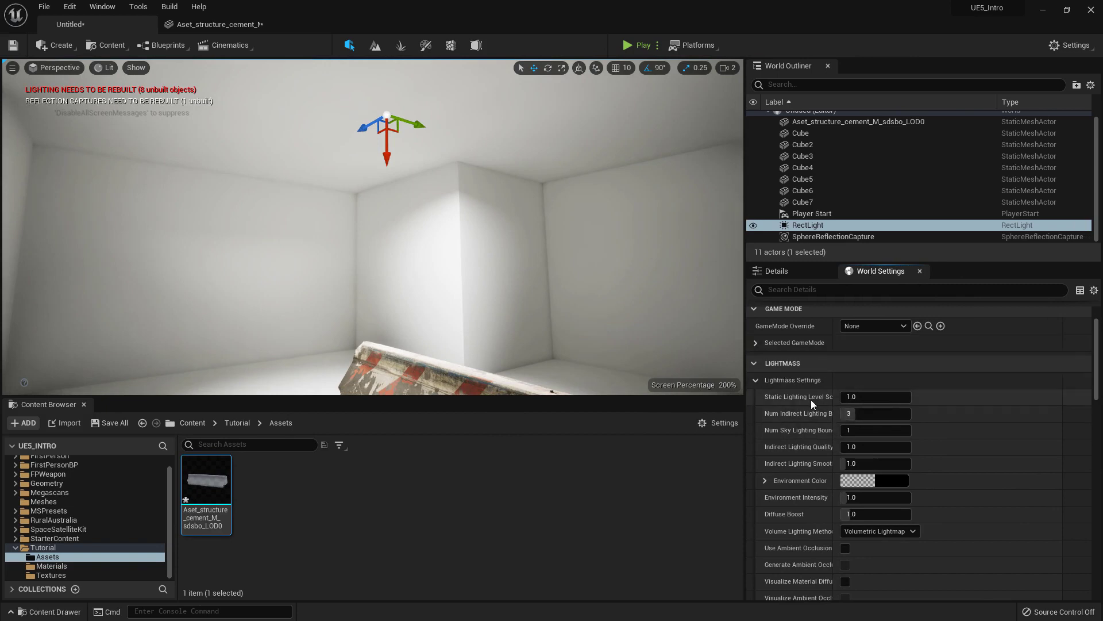
{"action": "scroll", "coordinate": [816, 396], "scroll_direction": "down", "scroll_amount": 2}
{"action": "scroll", "coordinate": [834, 483], "scroll_direction": "down", "scroll_amount": 2}
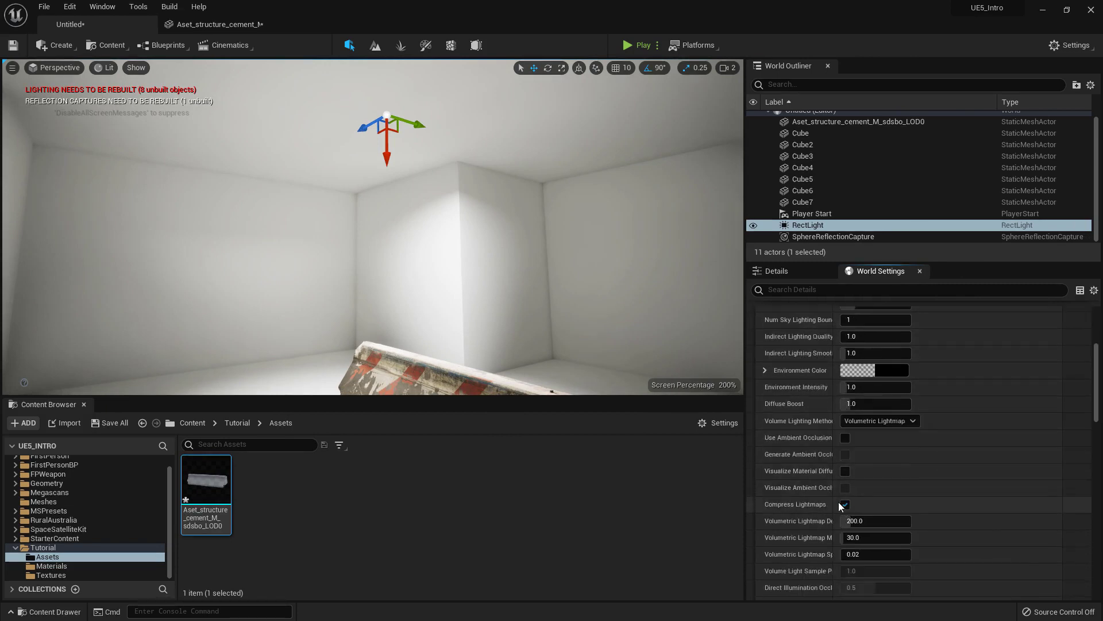
{"action": "scroll", "coordinate": [833, 466], "scroll_direction": "up", "scroll_amount": 3}
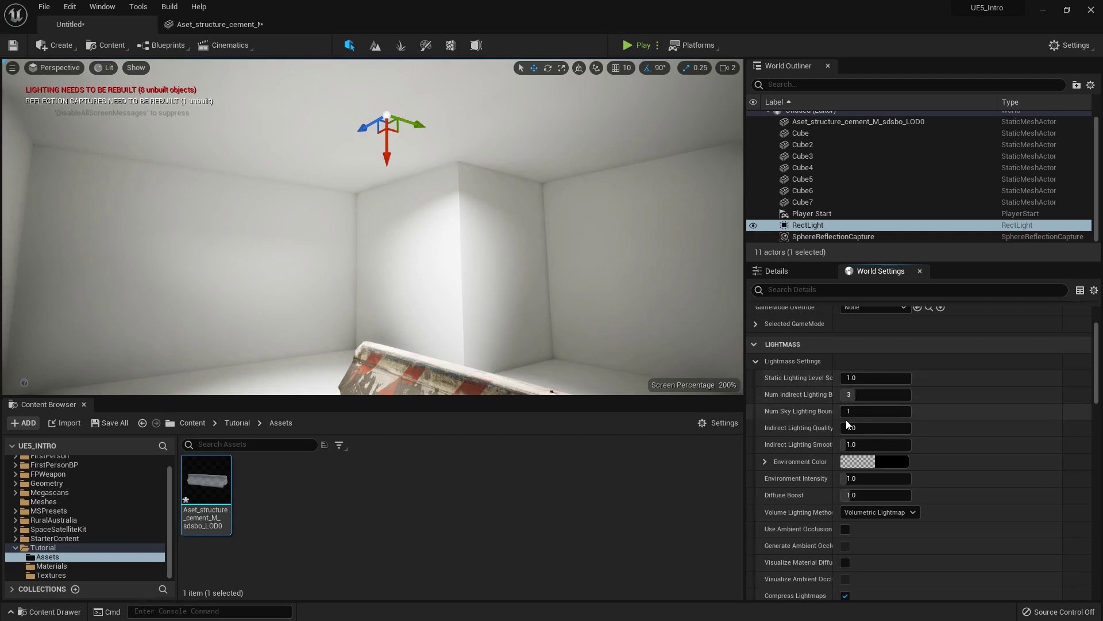
{"action": "mouse_move", "coordinate": [813, 429]}
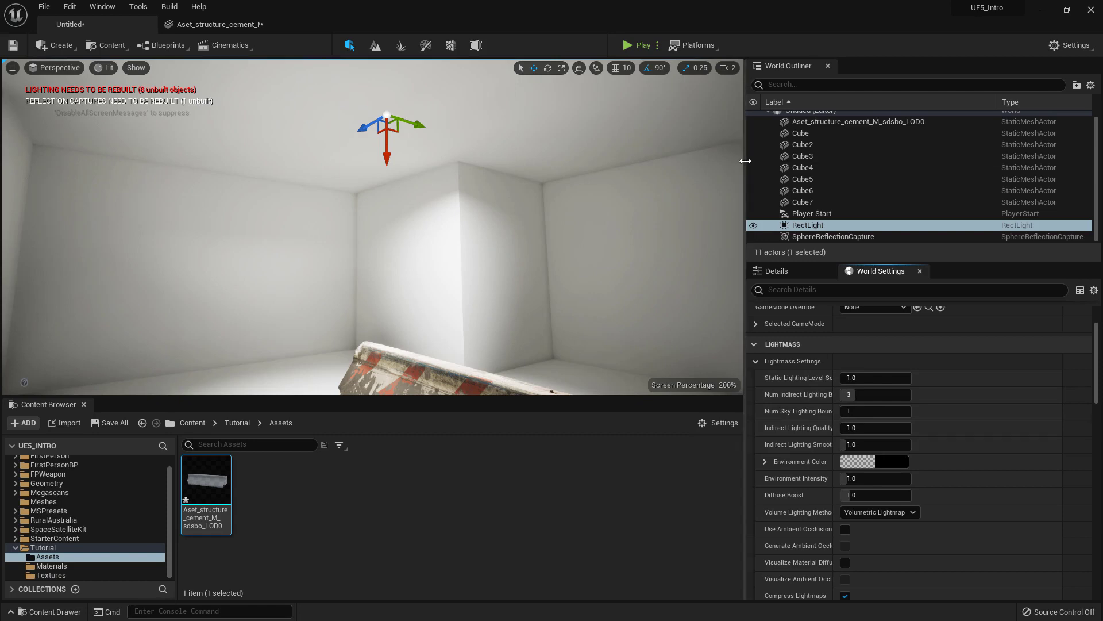
- Return to the RectLight's details and set the lighting build quality to Medium
{"action": "left_click", "coordinate": [777, 271]}
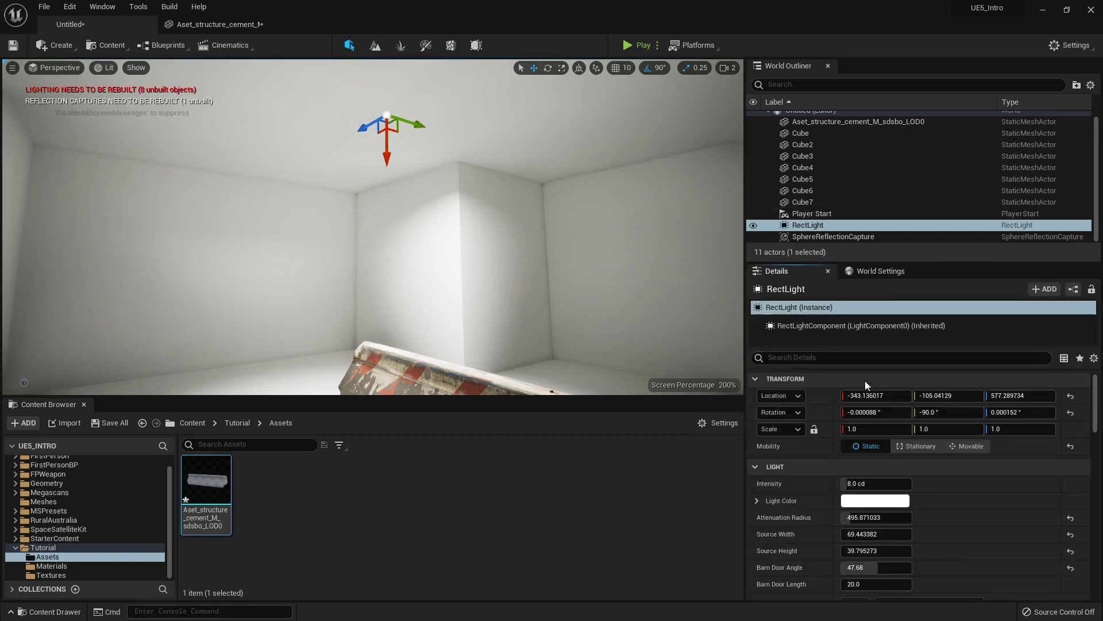
{"action": "right_click_drag", "start_coordinate": [569, 203], "coordinate": [589, 299]}
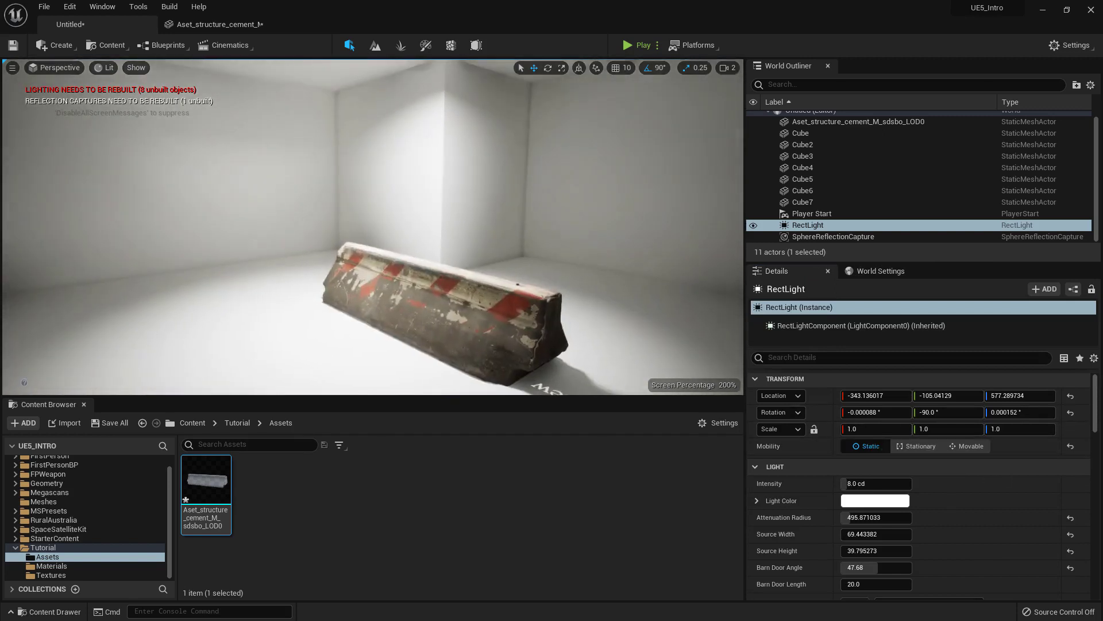
{"action": "left_click", "coordinate": [170, 8]}
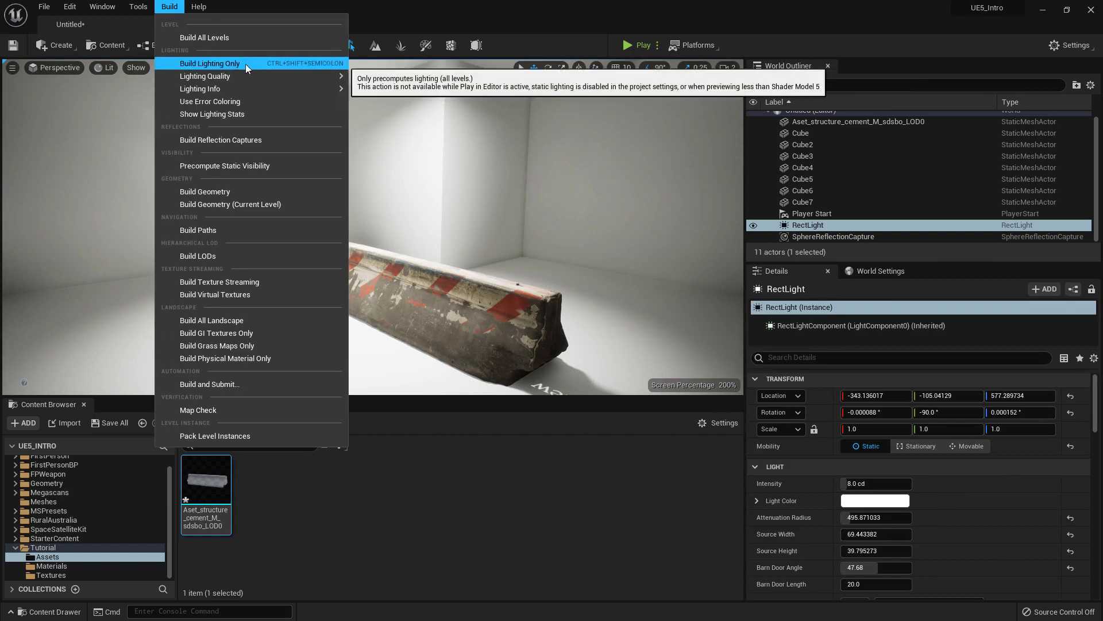
{"action": "mouse_move", "coordinate": [276, 81]}
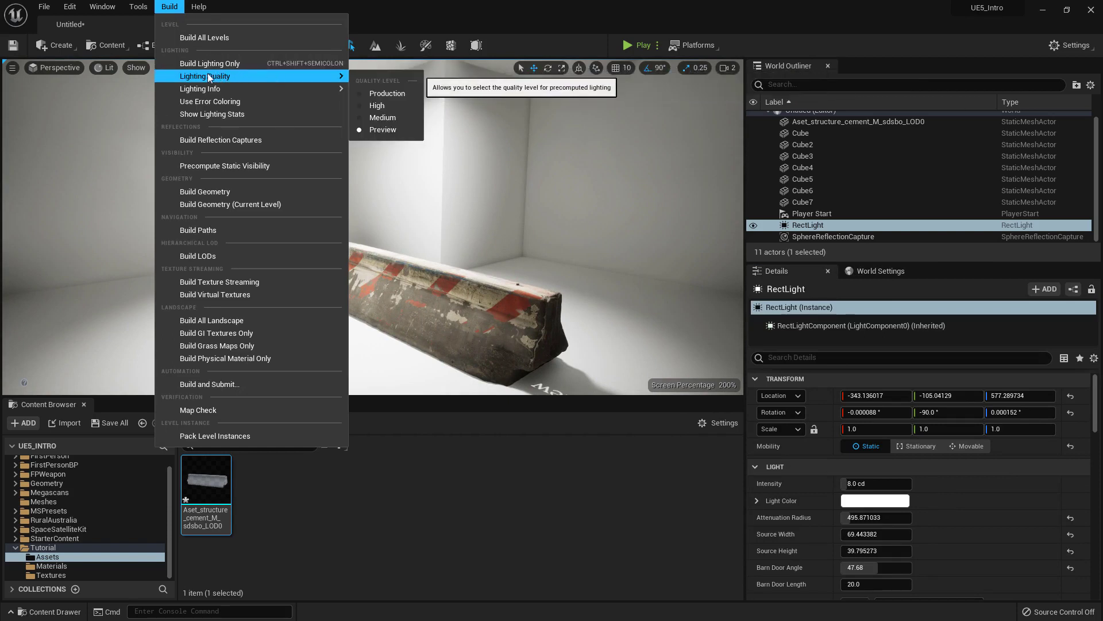
{"action": "left_click", "coordinate": [385, 117]}
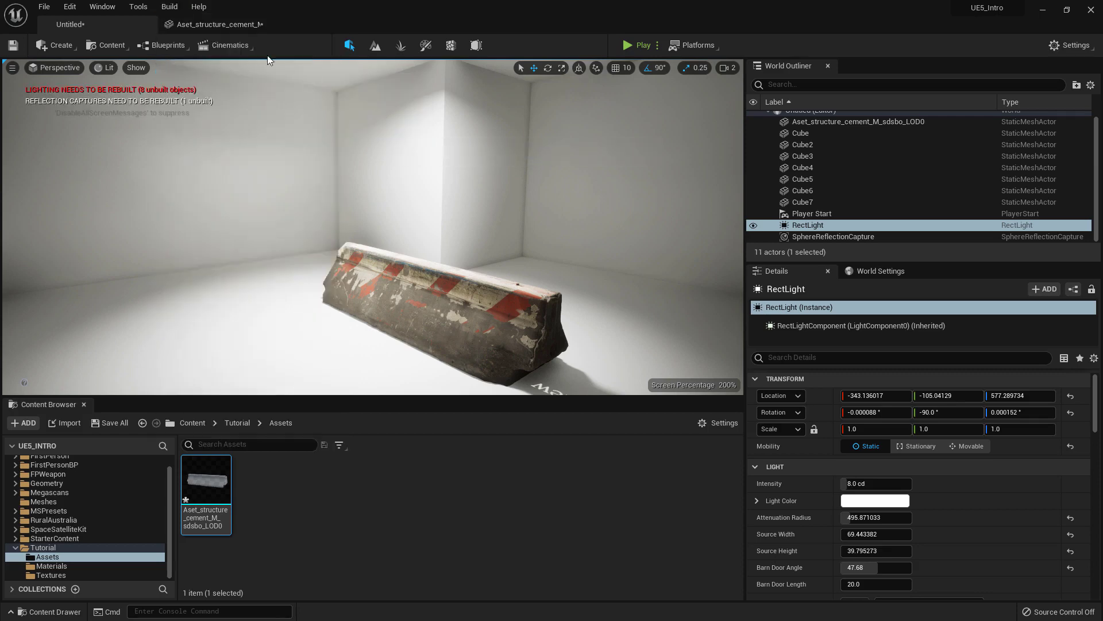
- Build the level's reflection captures
{"action": "left_click", "coordinate": [169, 7]}
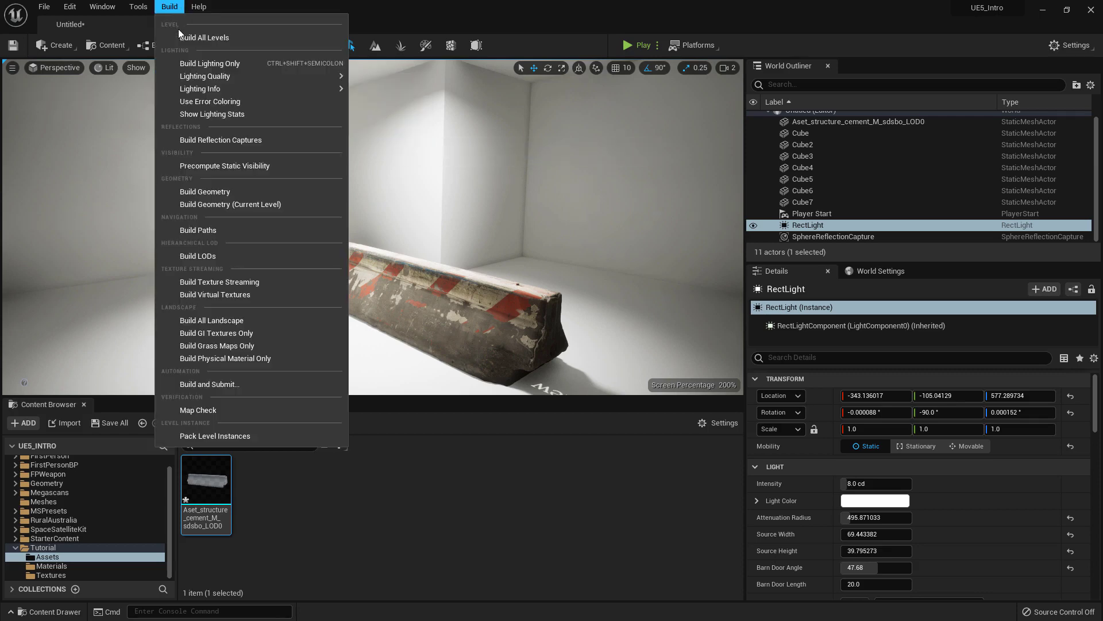
{"action": "left_click", "coordinate": [430, 17]}
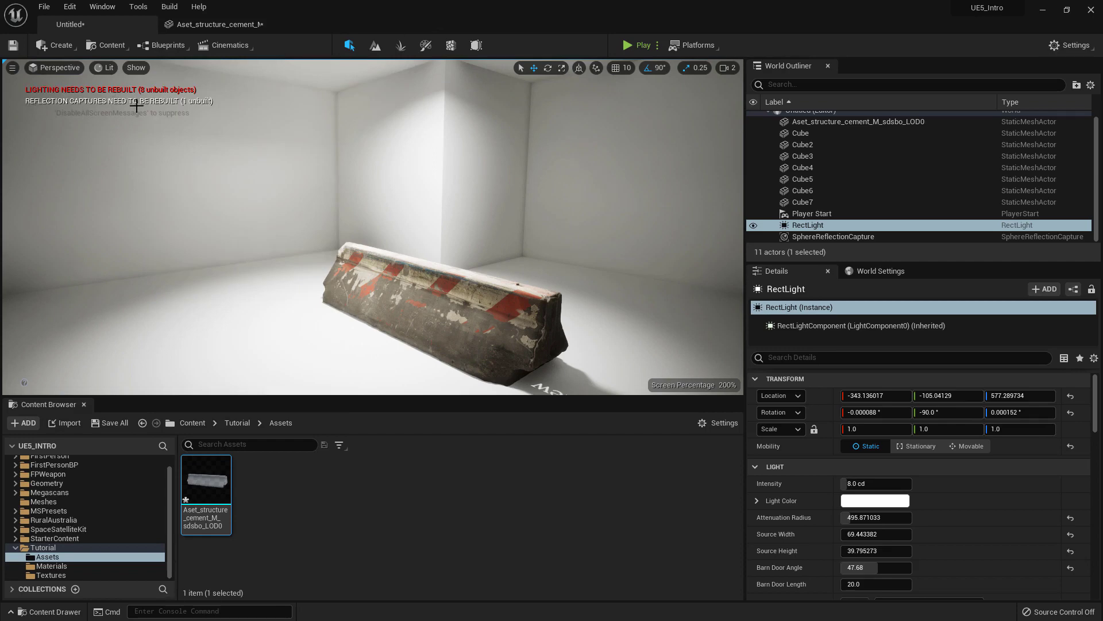
{"action": "left_click", "coordinate": [169, 7]}
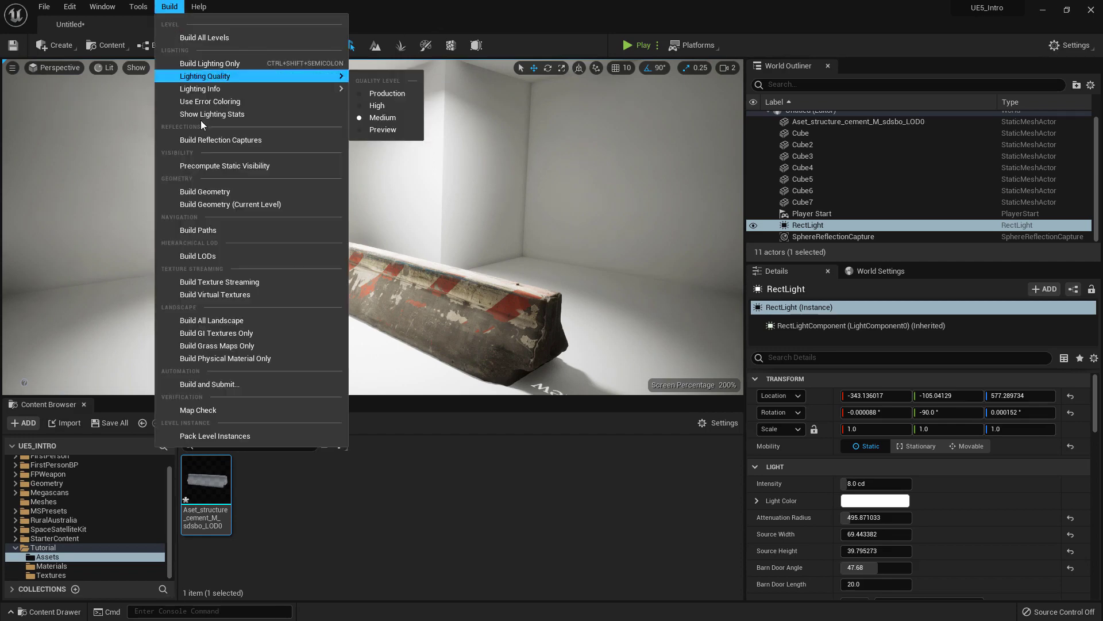
{"action": "left_click", "coordinate": [225, 141]}
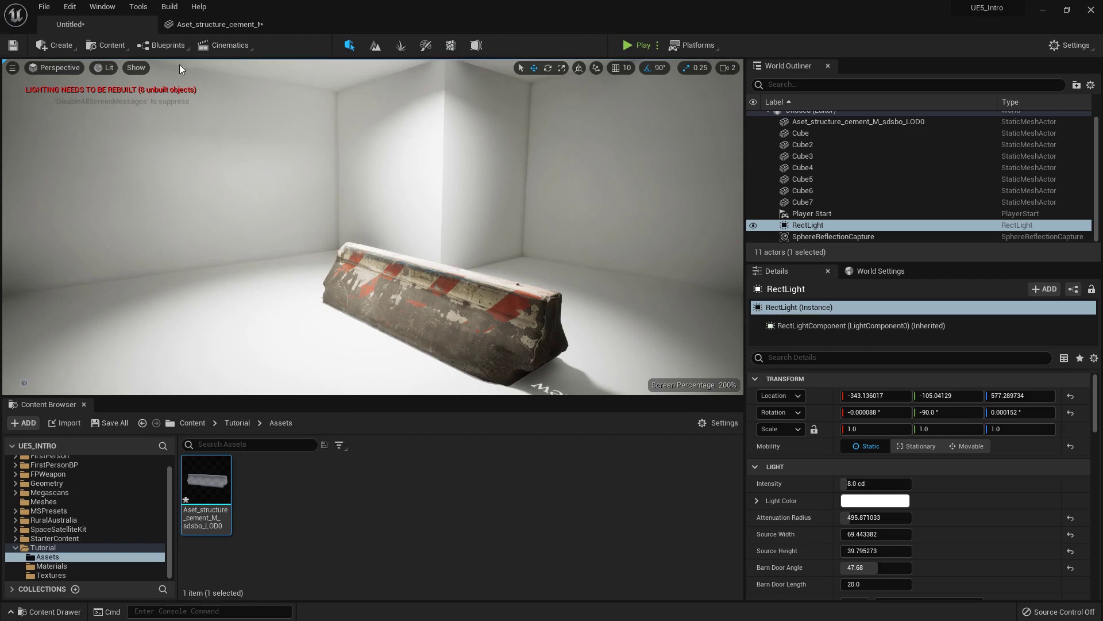
- Build only the lighting, allowing SwarmAgent to communicate through the Windows firewall
{"action": "left_click", "coordinate": [164, 8]}
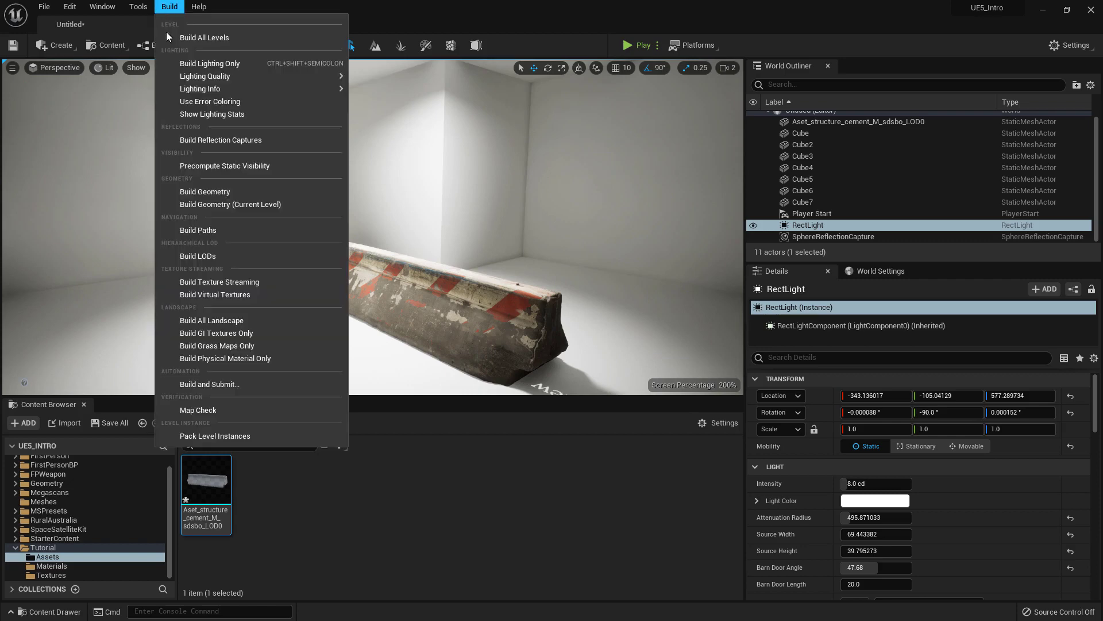
{"action": "left_click", "coordinate": [221, 64]}
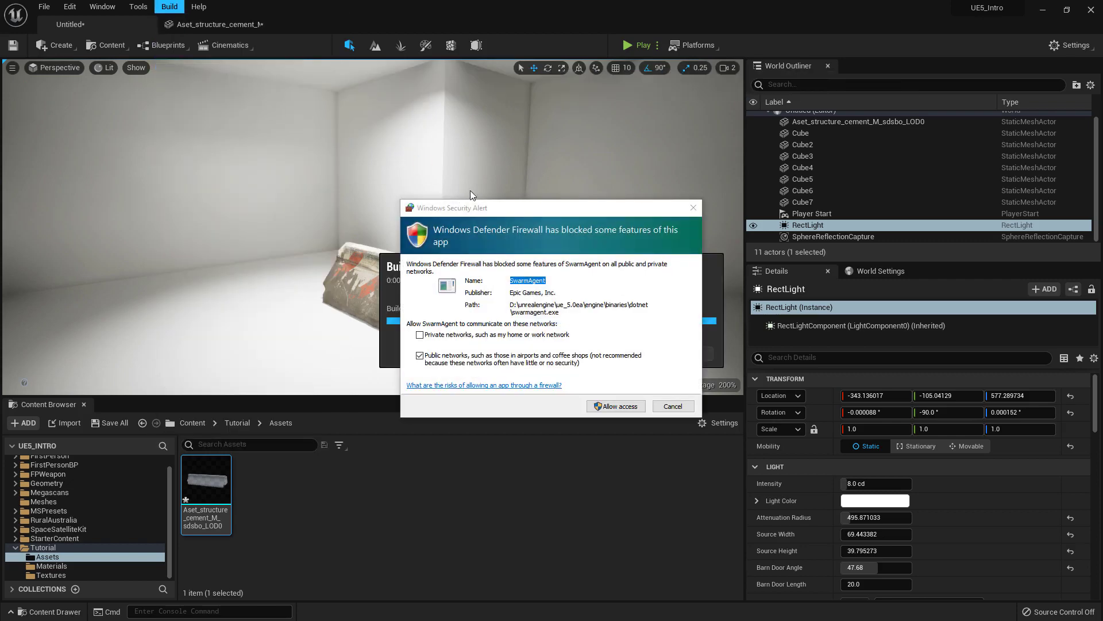
{"action": "left_click", "coordinate": [630, 406]}
{"action": "left_click", "coordinate": [622, 405]}
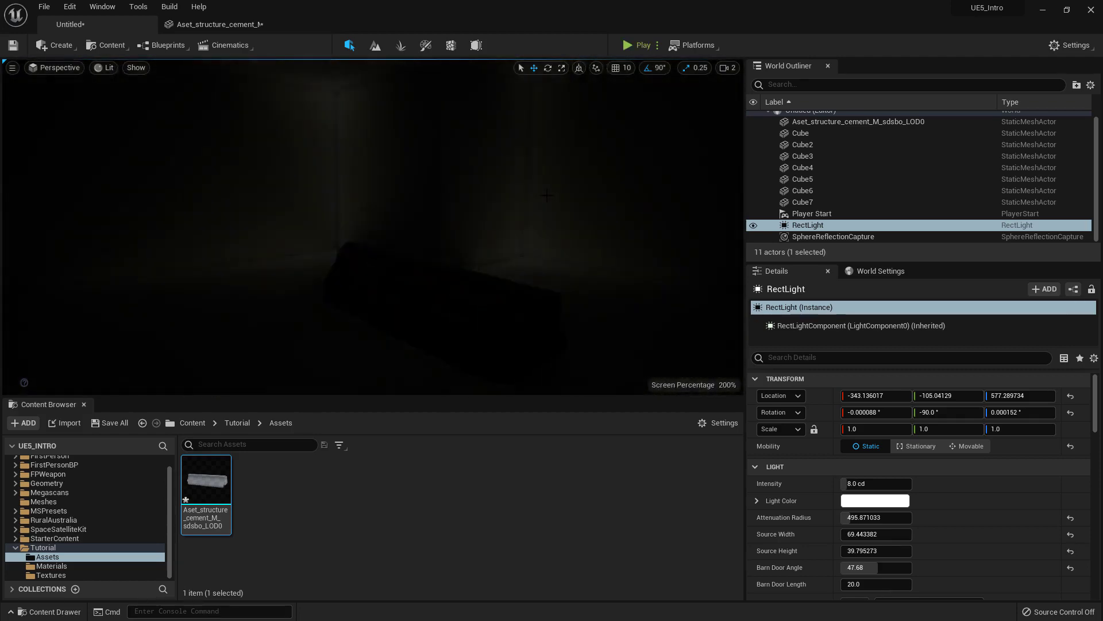
- Inspect the baked room around the RectLight, nudge the light slightly and undo the move
{"action": "right_click_drag", "start_coordinate": [546, 196], "coordinate": [499, 184]}
{"action": "mouse_move", "coordinate": [488, 224]}
{"action": "right_mouse_down"}
{"action": "mouse_move", "coordinate": [489, 189]}
{"action": "mouse_move", "coordinate": [477, 184]}
{"action": "mouse_move", "coordinate": [500, 181]}
{"action": "mouse_move", "coordinate": [495, 207]}
{"action": "right_mouse_up"}
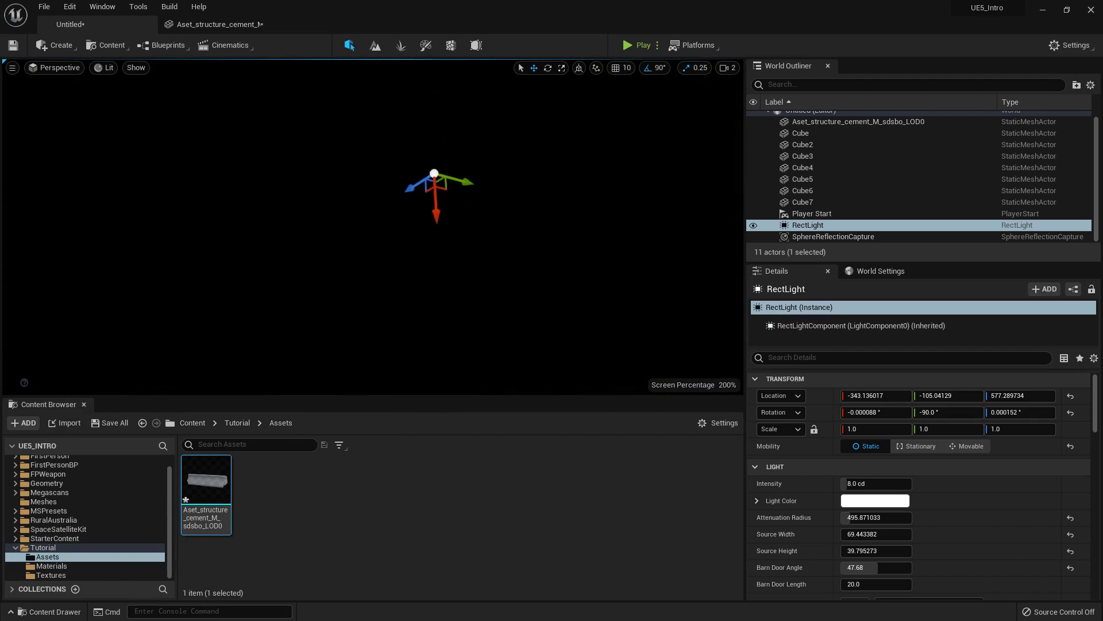
{"action": "scroll", "coordinate": [815, 471], "scroll_direction": "down", "scroll_amount": 2}
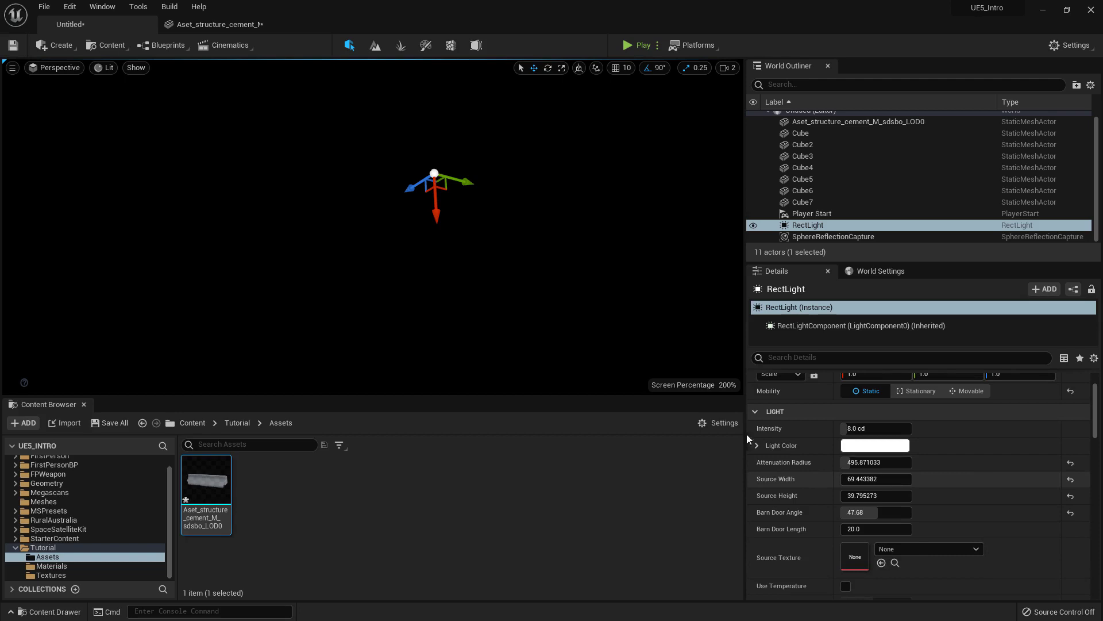
{"action": "mouse_move", "coordinate": [517, 276]}
{"action": "right_mouse_down"}
{"action": "mouse_move", "coordinate": [368, 311]}
{"action": "mouse_move", "coordinate": [586, 330]}
{"action": "mouse_move", "coordinate": [501, 288]}
{"action": "right_mouse_up"}
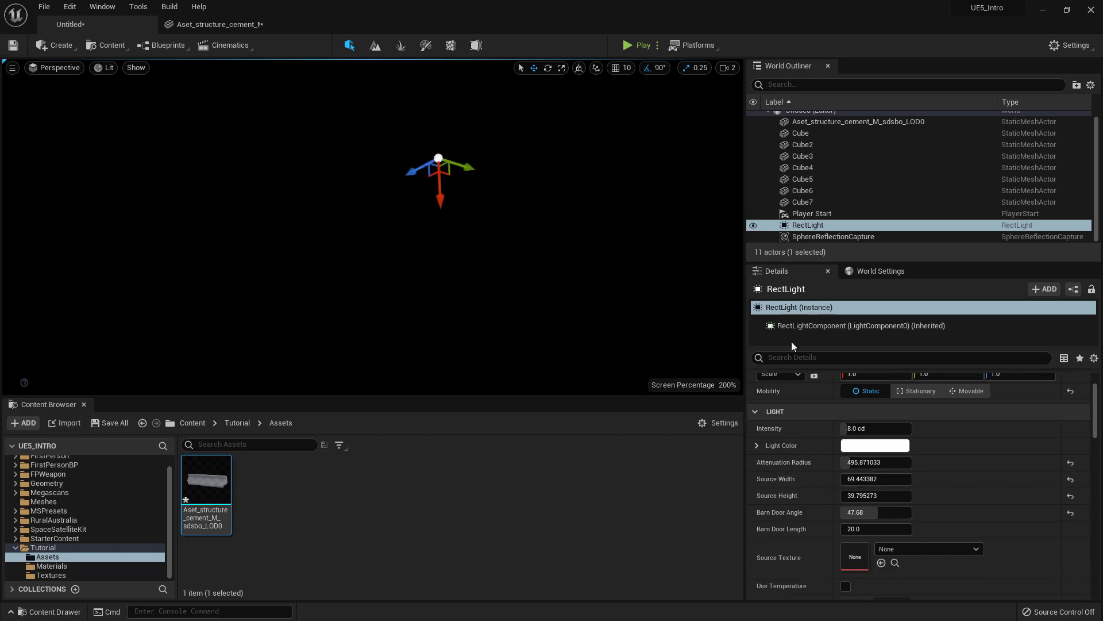
{"action": "right_click_drag", "start_coordinate": [542, 193], "coordinate": [491, 184]}
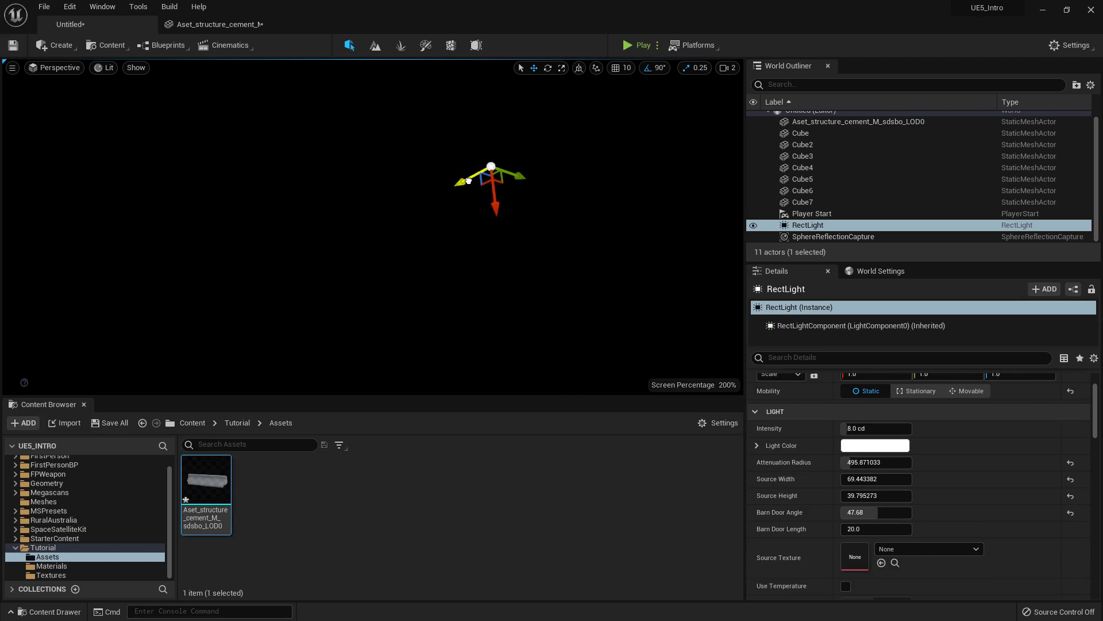
{"action": "left_click_drag", "start_coordinate": [468, 180], "coordinate": [470, 178]}
{"action": "right_click_drag", "start_coordinate": [471, 177], "coordinate": [522, 215]}
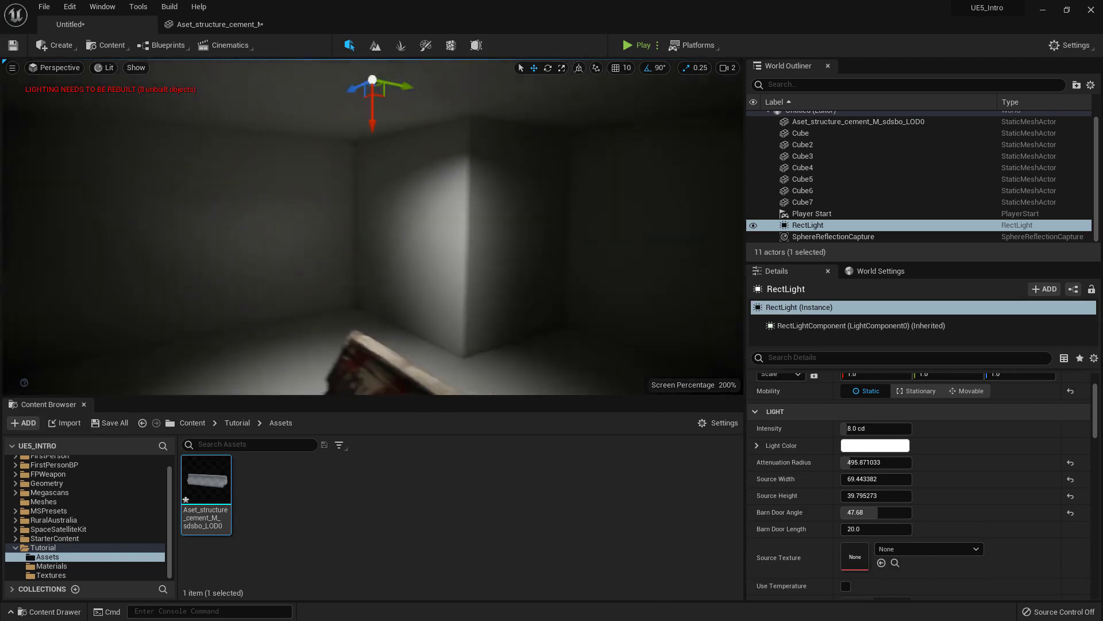
{"action": "key", "text": "ctrl+z"}
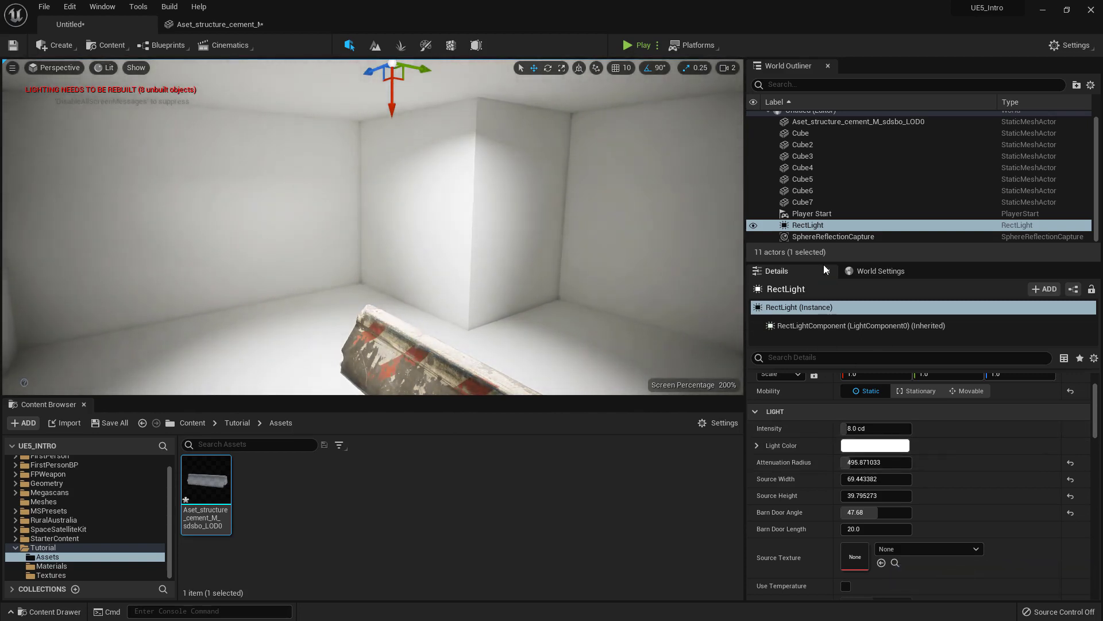
- Raise the RectLight's attenuation radius to about 1000 and set its intensity to 25 cd
{"action": "left_click_drag", "start_coordinate": [812, 261], "coordinate": [811, 216]}
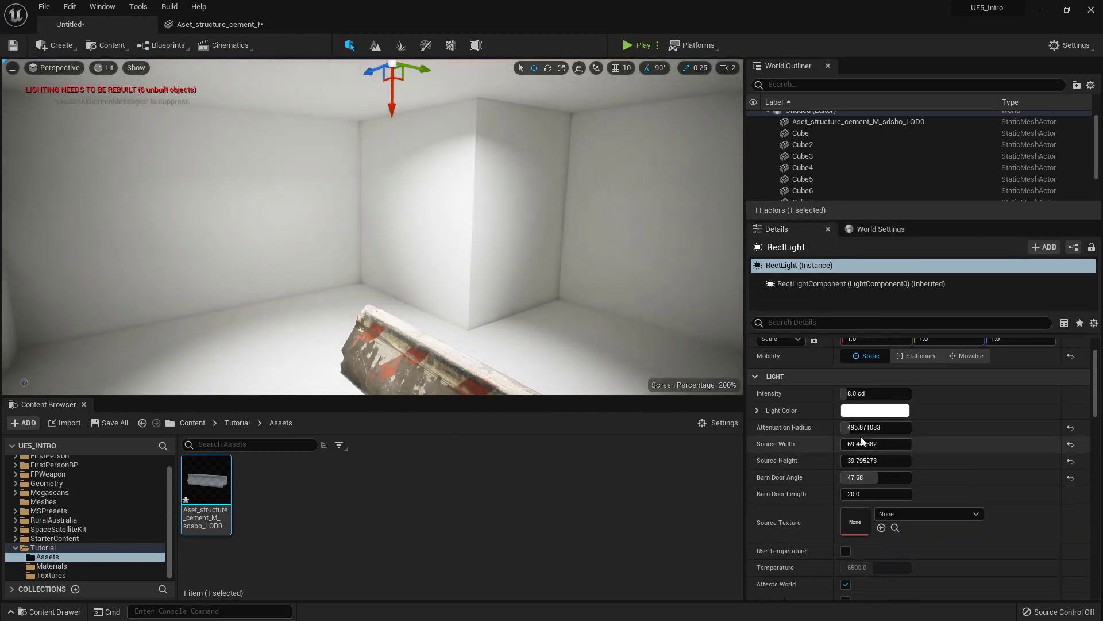
{"action": "mouse_move", "coordinate": [632, 311]}
{"action": "right_mouse_down"}
{"action": "mouse_move", "coordinate": [572, 285]}
{"action": "mouse_move", "coordinate": [624, 290]}
{"action": "right_mouse_up"}
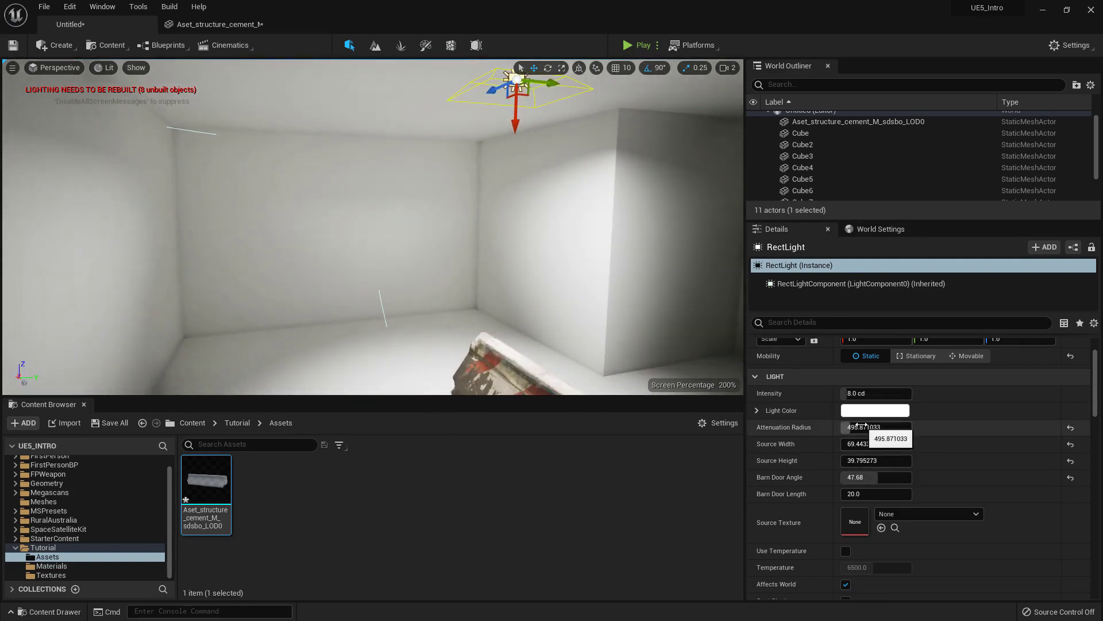
{"action": "left_click_drag", "start_coordinate": [861, 426], "coordinate": [866, 421]}
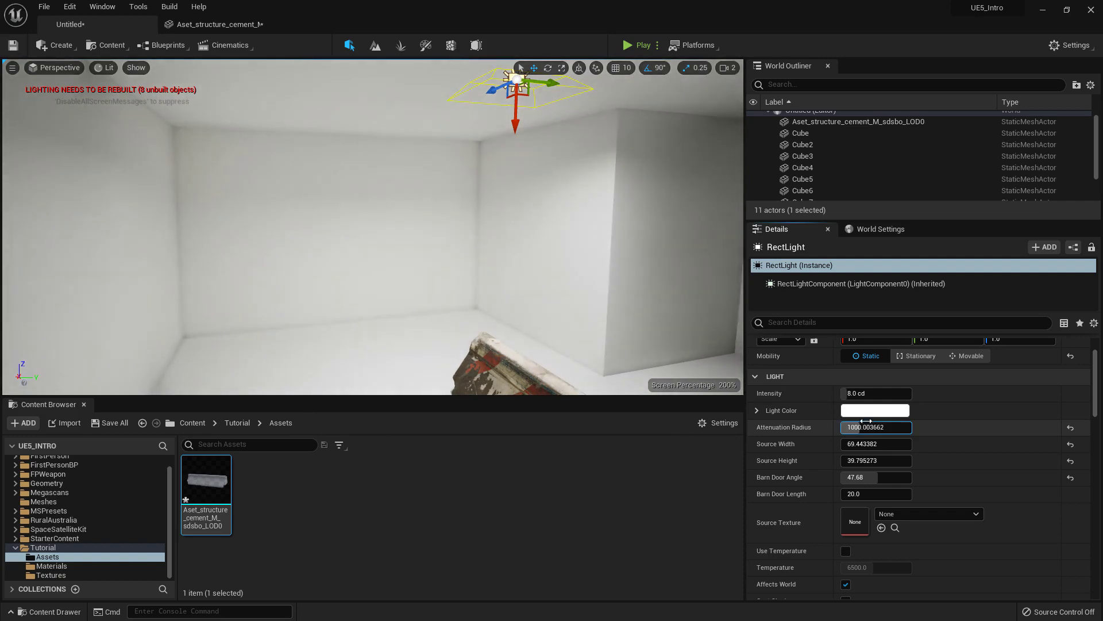
{"action": "left_click", "coordinate": [870, 393]}
{"action": "type", "text": "2"}
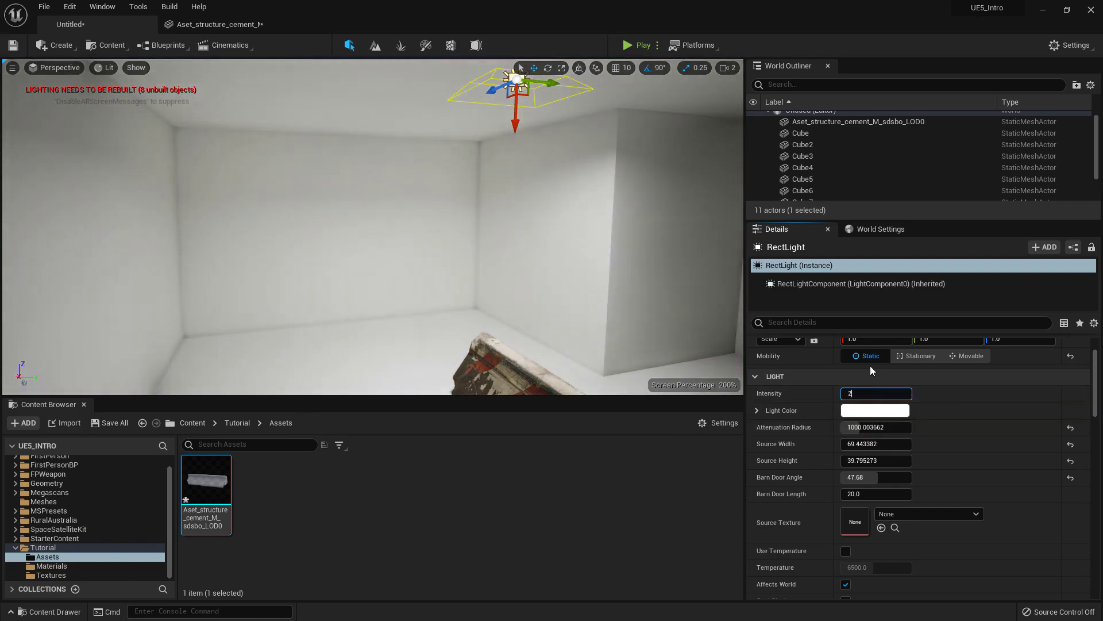
{"action": "type", "text": "5"}
{"action": "key", "text": "Return"}
{"action": "scroll", "coordinate": [858, 371], "scroll_direction": "up", "scroll_amount": 1}
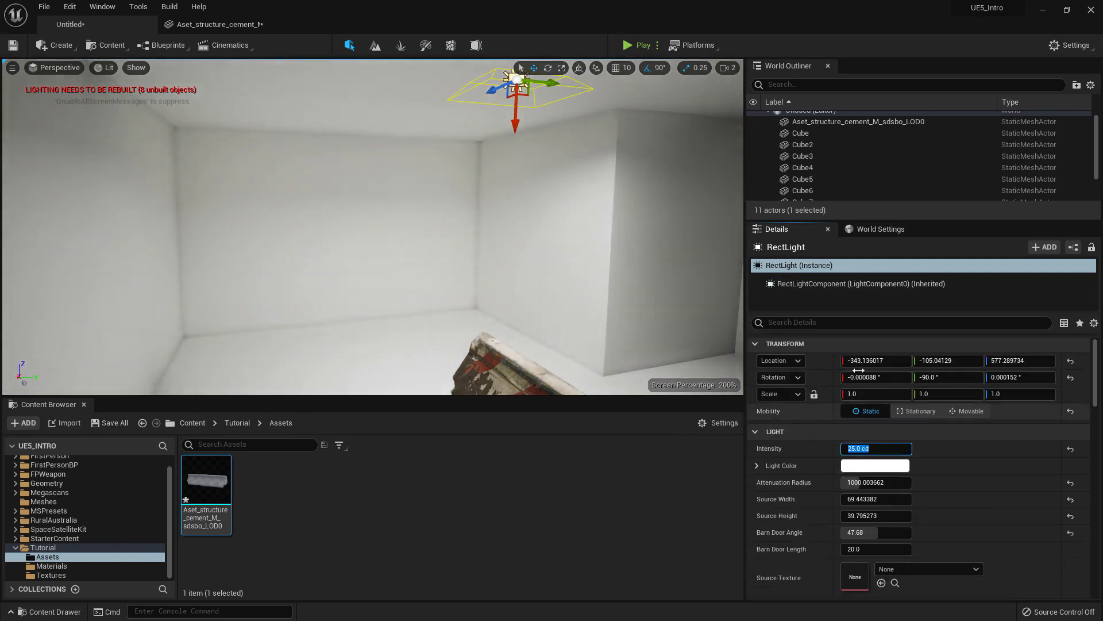
- Widen the World Settings area and set the Lightmass Num Indirect Lighting Bounces to 6
{"action": "left_click", "coordinate": [869, 232]}
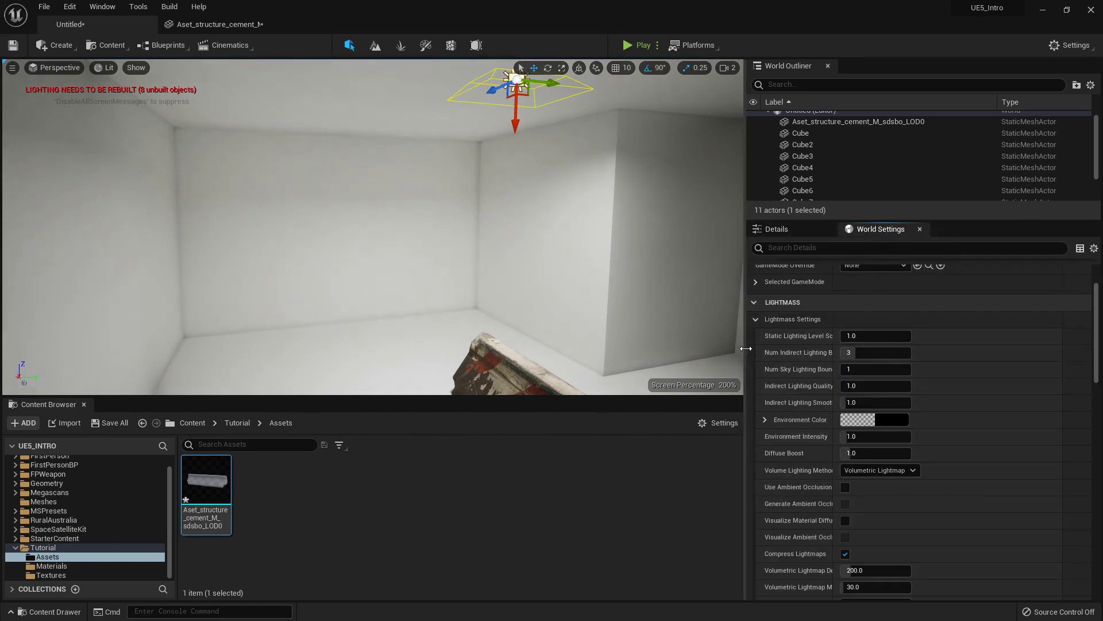
{"action": "left_click_drag", "start_coordinate": [746, 349], "coordinate": [663, 351]}
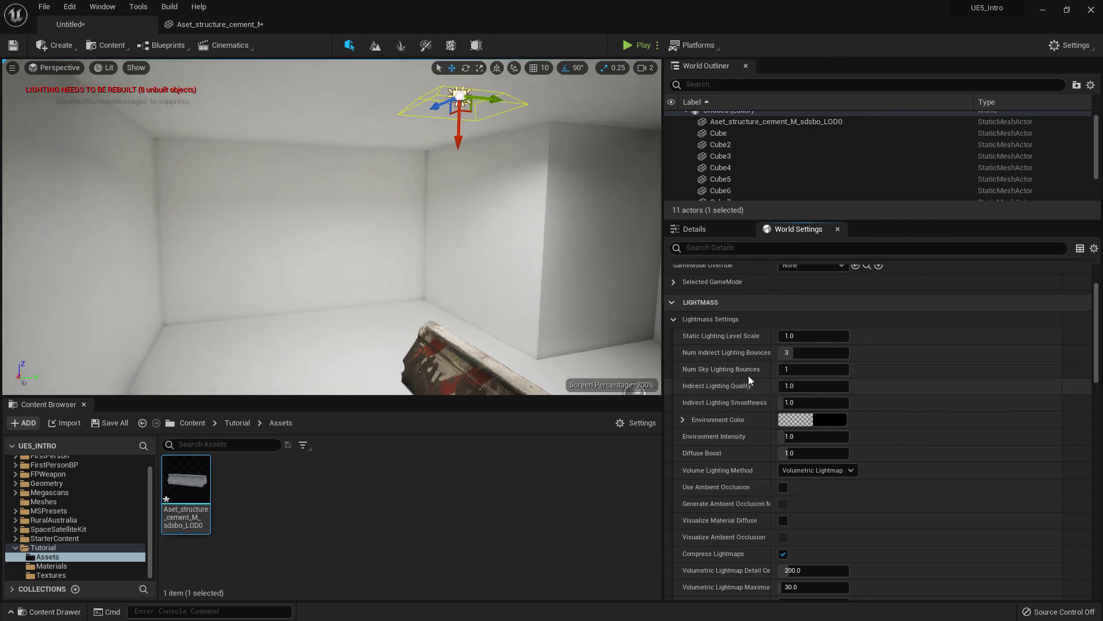
{"action": "left_click", "coordinate": [805, 351]}
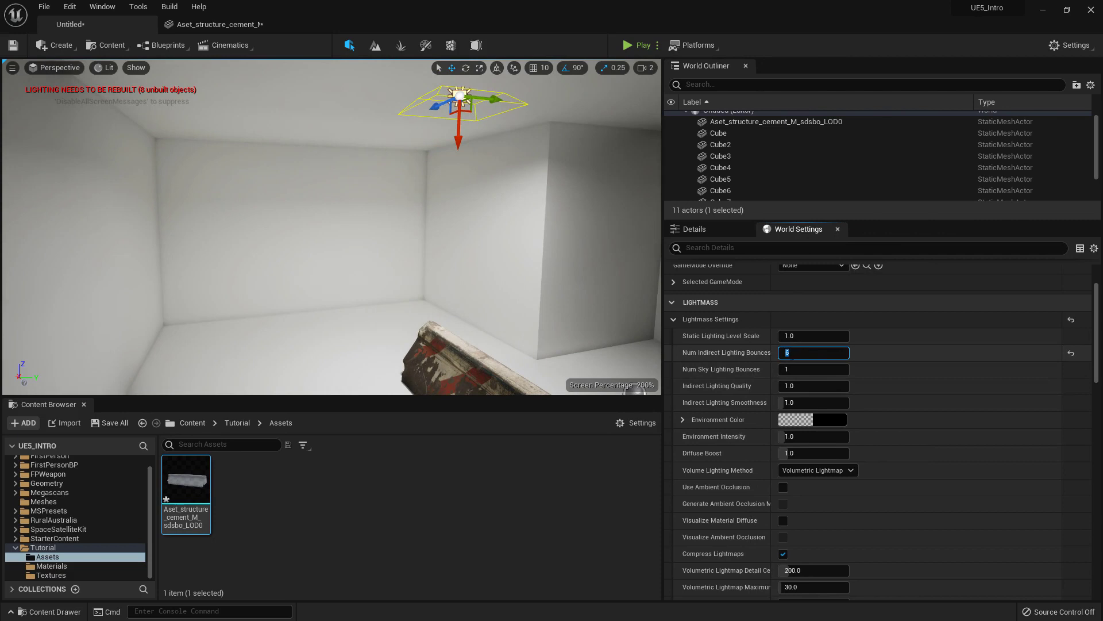
- Change the Lightmass environment color to a near-white grey with a value of about 0.91
{"action": "right_click_drag", "start_coordinate": [507, 121], "coordinate": [460, 206]}
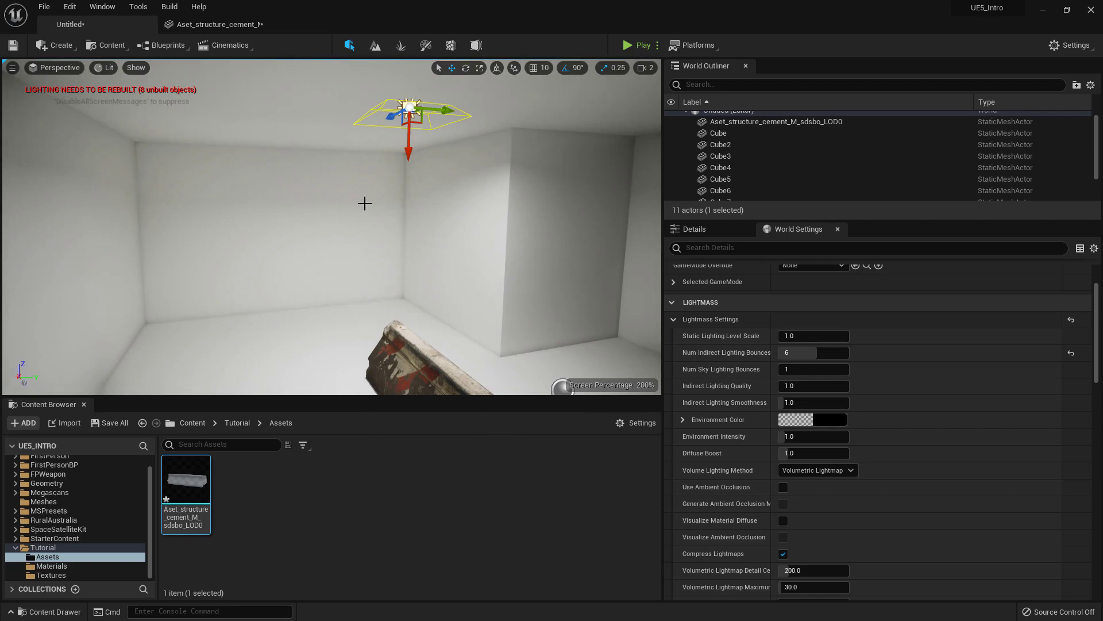
{"action": "right_click_drag", "start_coordinate": [365, 203], "coordinate": [623, 238]}
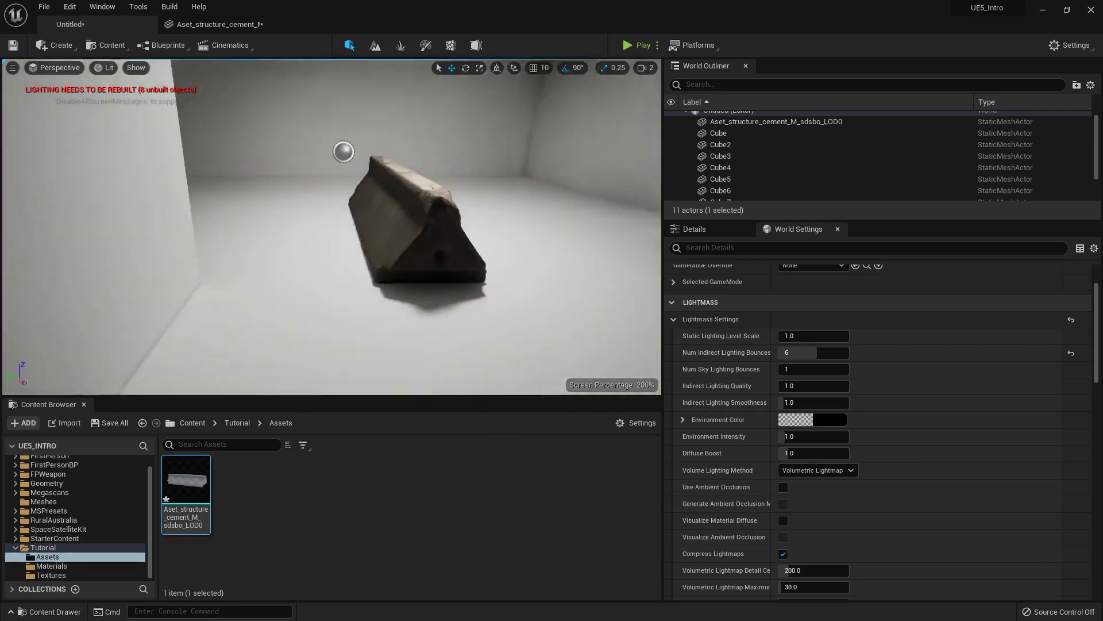
{"action": "right_click_drag", "start_coordinate": [332, 226], "coordinate": [369, 208]}
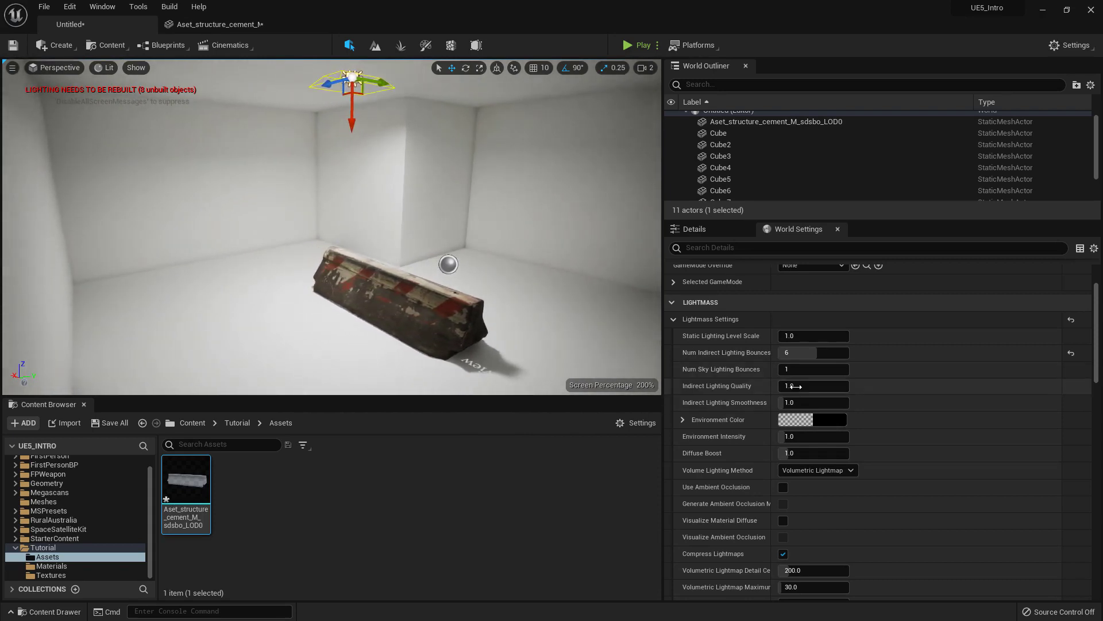
{"action": "left_click", "coordinate": [824, 424]}
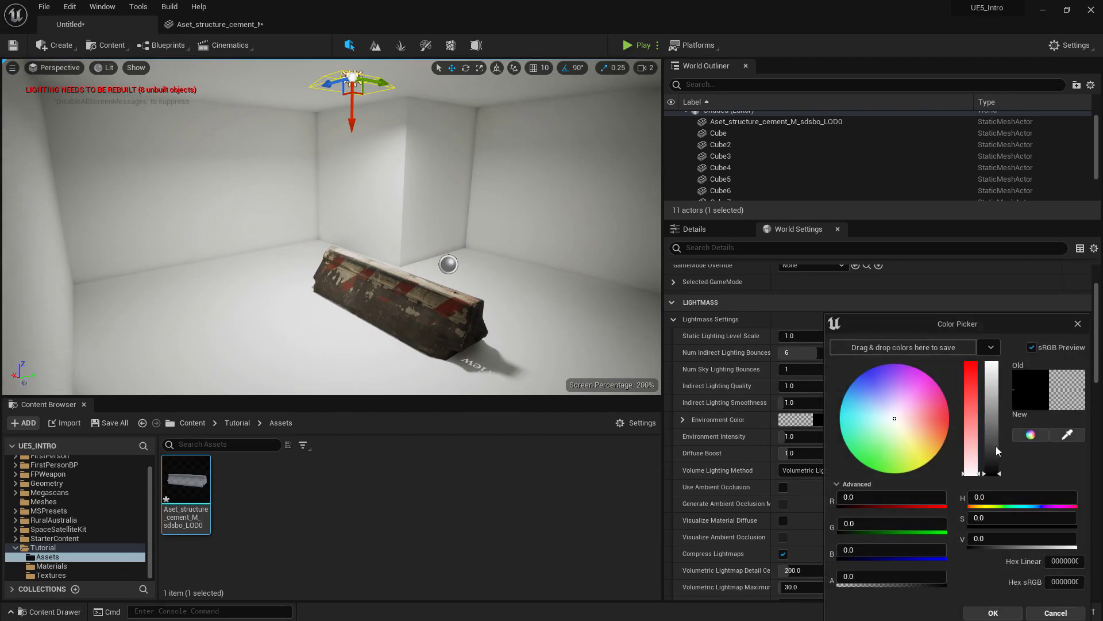
{"action": "left_click_drag", "start_coordinate": [996, 460], "coordinate": [995, 384]}
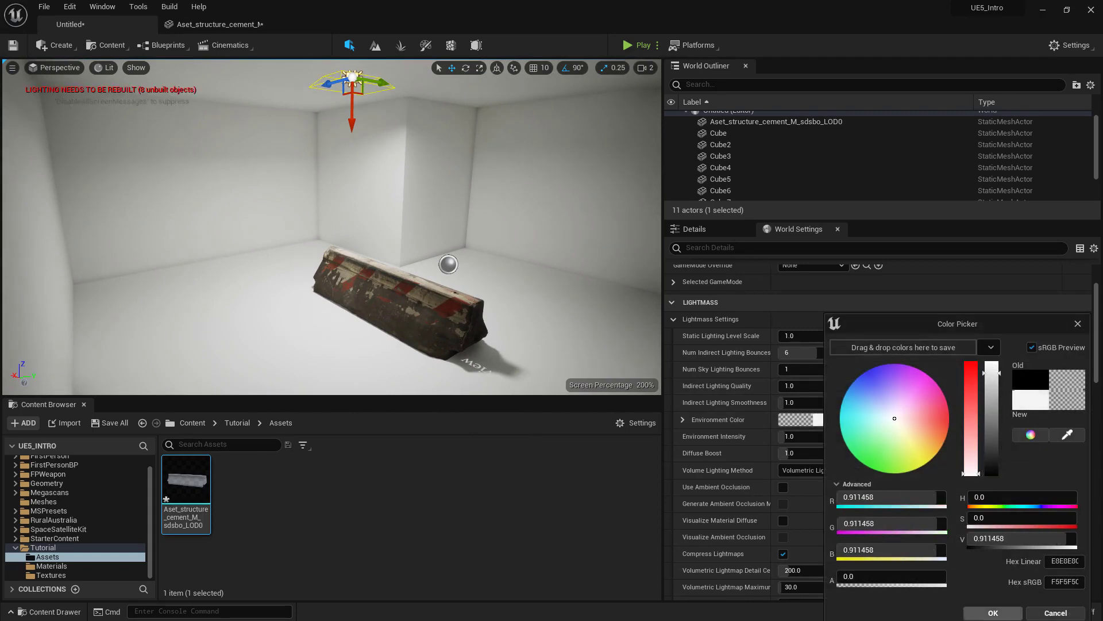
{"action": "left_click", "coordinate": [993, 612]}
- Look over the barrier and the remaining Lightmass settings, and return to the RectLight's details
{"action": "key", "text": "s"}
{"action": "right_click_drag", "start_coordinate": [506, 245], "coordinate": [425, 236]}
{"action": "right_click_drag", "start_coordinate": [521, 208], "coordinate": [546, 238]}
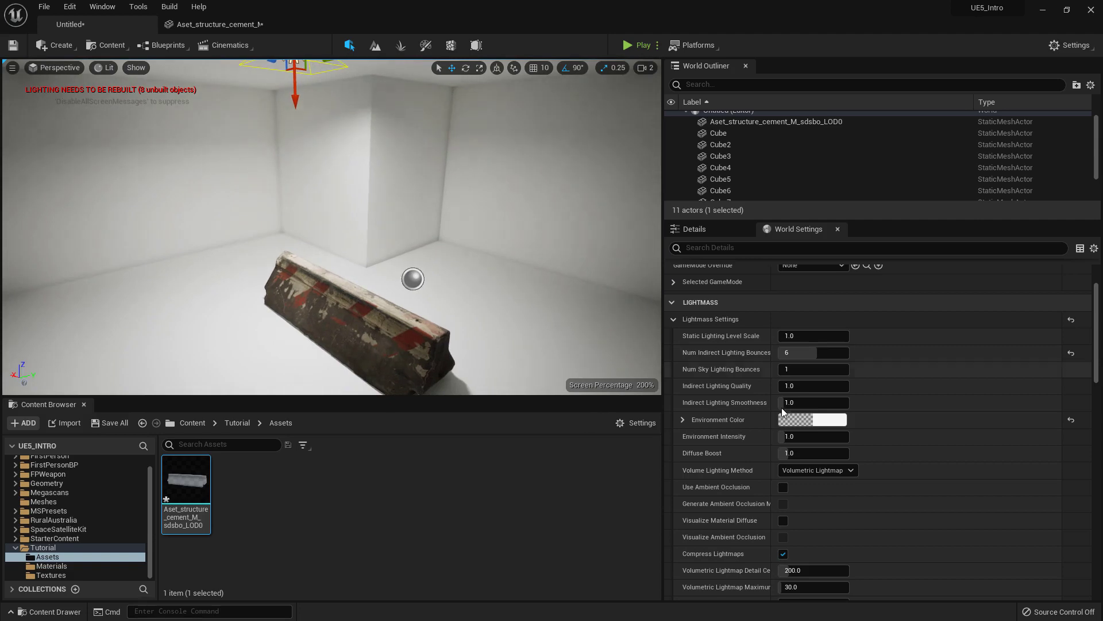
{"action": "scroll", "coordinate": [758, 468], "scroll_direction": "up", "scroll_amount": 2}
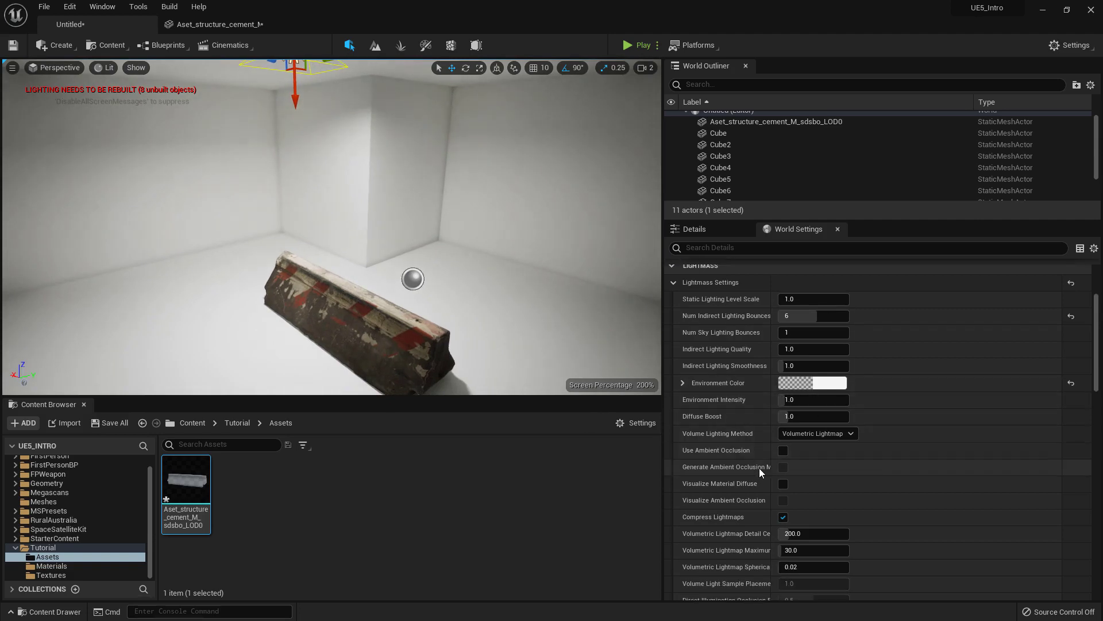
{"action": "right_click_drag", "start_coordinate": [500, 271], "coordinate": [510, 278]}
{"action": "scroll", "coordinate": [780, 382], "scroll_direction": "up", "scroll_amount": 1}
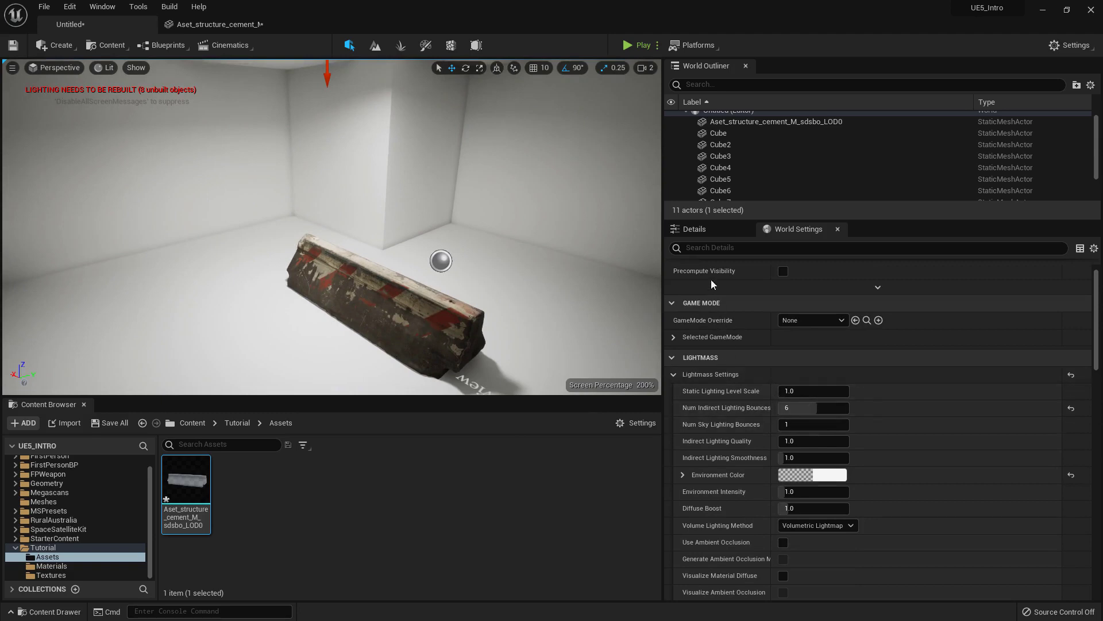
{"action": "left_click", "coordinate": [690, 232]}
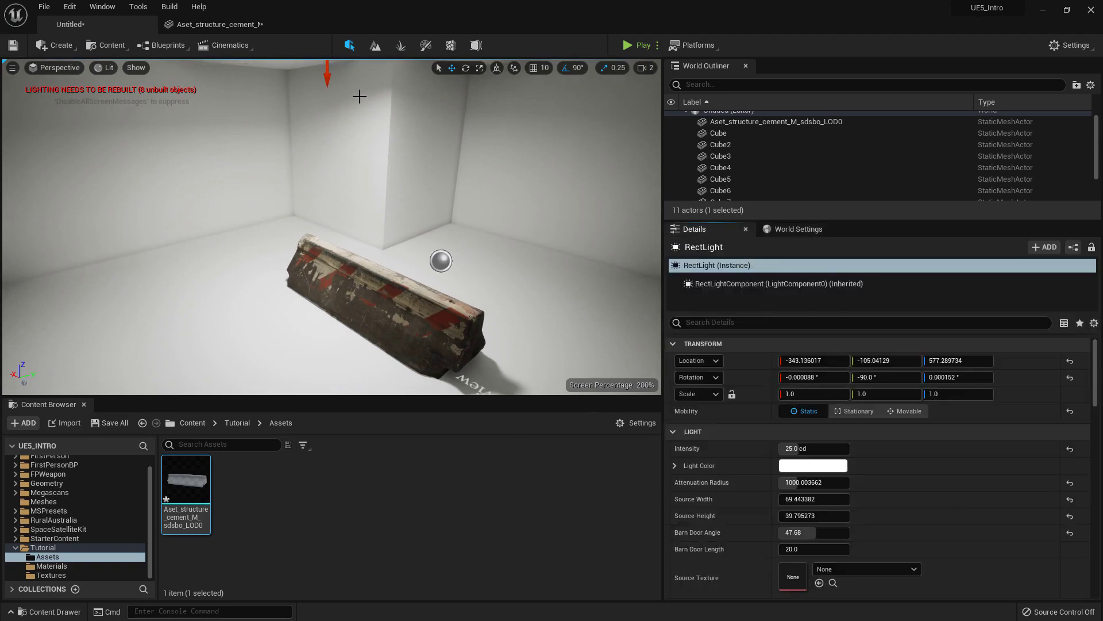
- Run a lighting-only build at Preview quality and give the World Outliner more height
{"action": "left_click", "coordinate": [169, 6]}
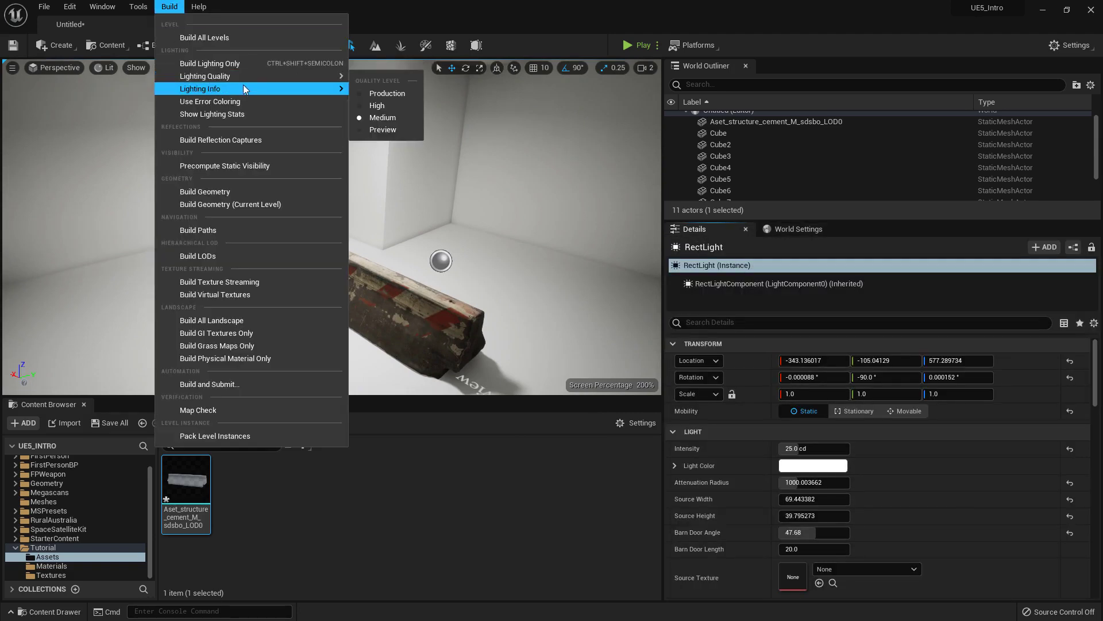
{"action": "left_click", "coordinate": [382, 130]}
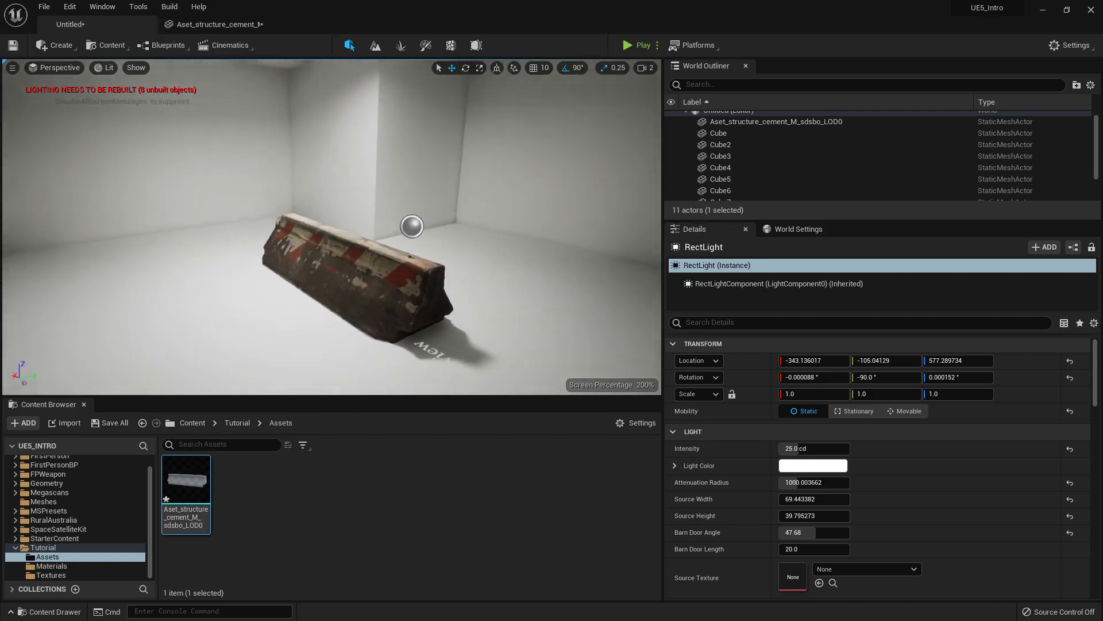
{"action": "right_click_drag", "start_coordinate": [331, 226], "coordinate": [332, 196]}
{"action": "left_click", "coordinate": [177, 8]}
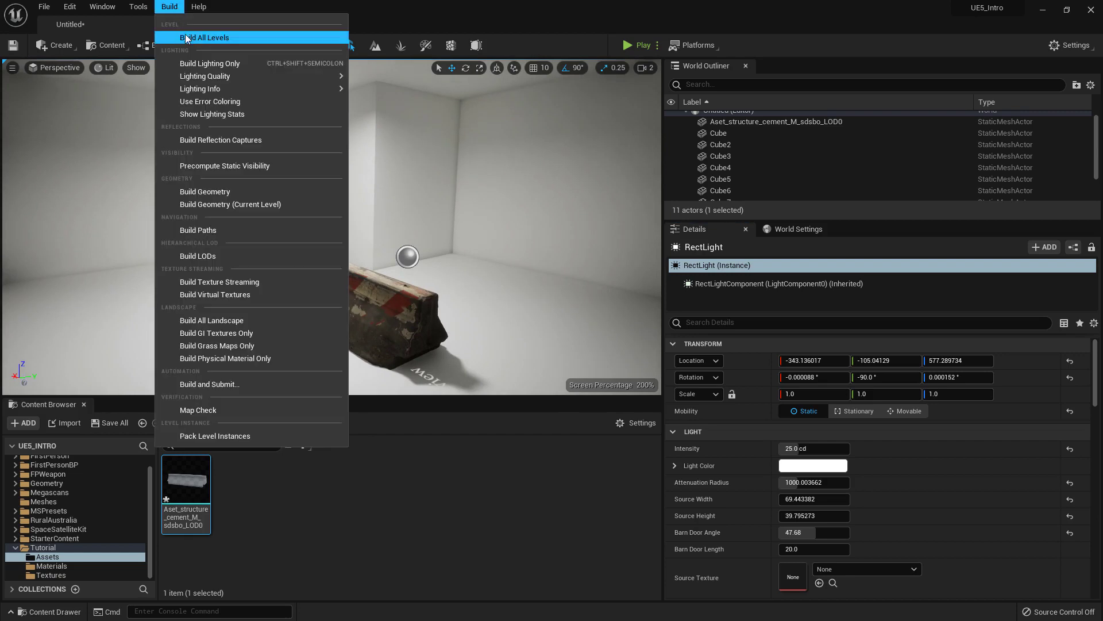
{"action": "left_click", "coordinate": [207, 64]}
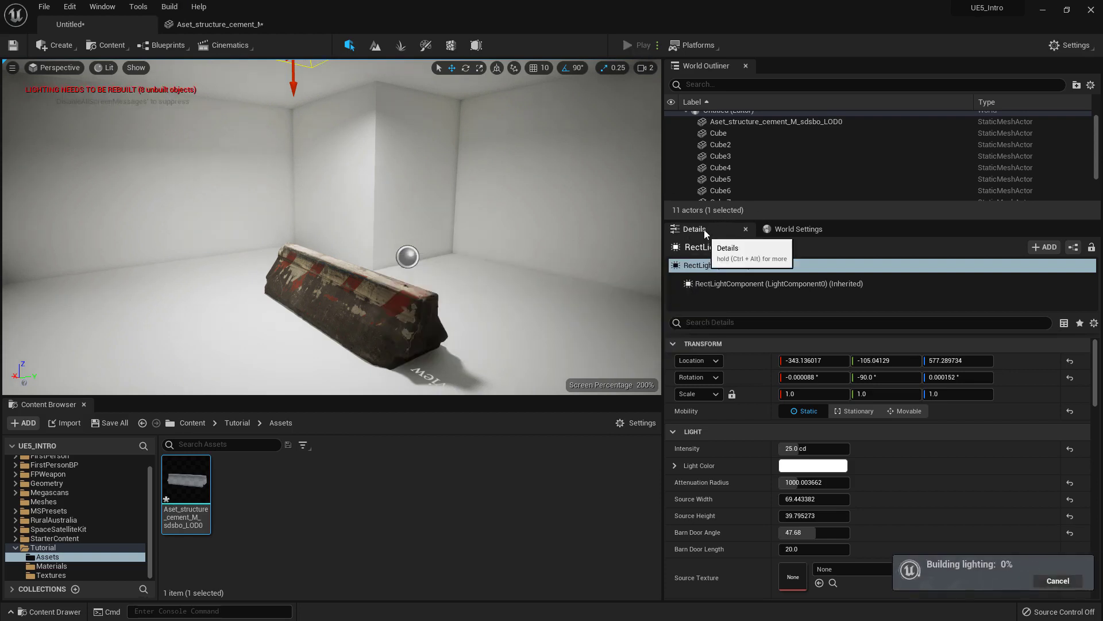
{"action": "left_click_drag", "start_coordinate": [705, 221], "coordinate": [747, 316]}
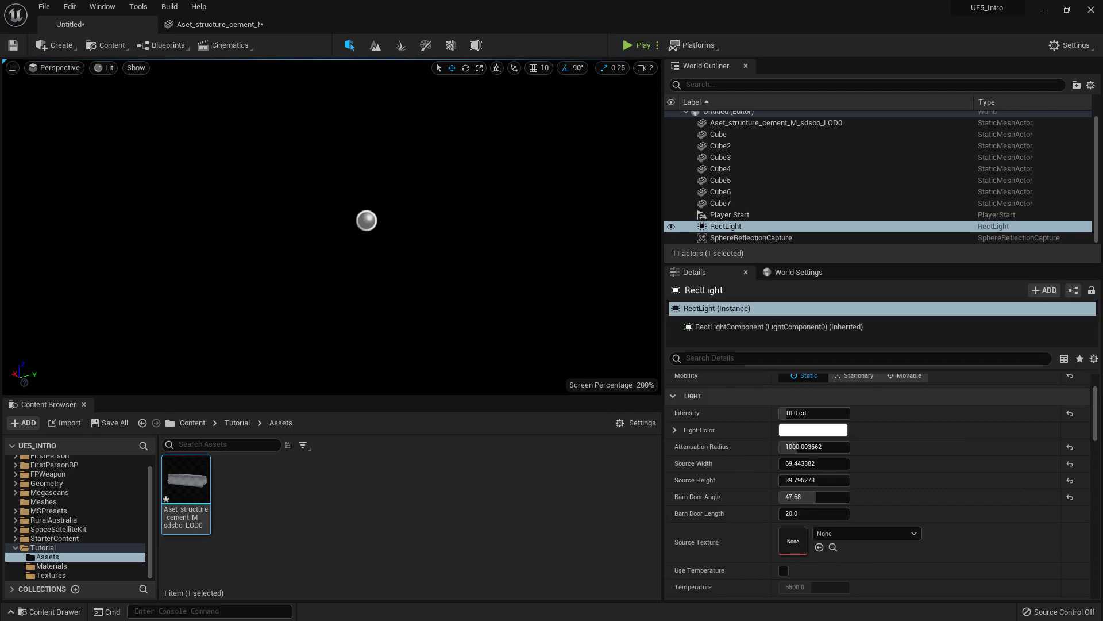
- In the project's Rendering settings, set the Dynamic Global Illumination Method to None
{"action": "left_click", "coordinate": [1070, 46]}
{"action": "left_click", "coordinate": [1019, 91]}
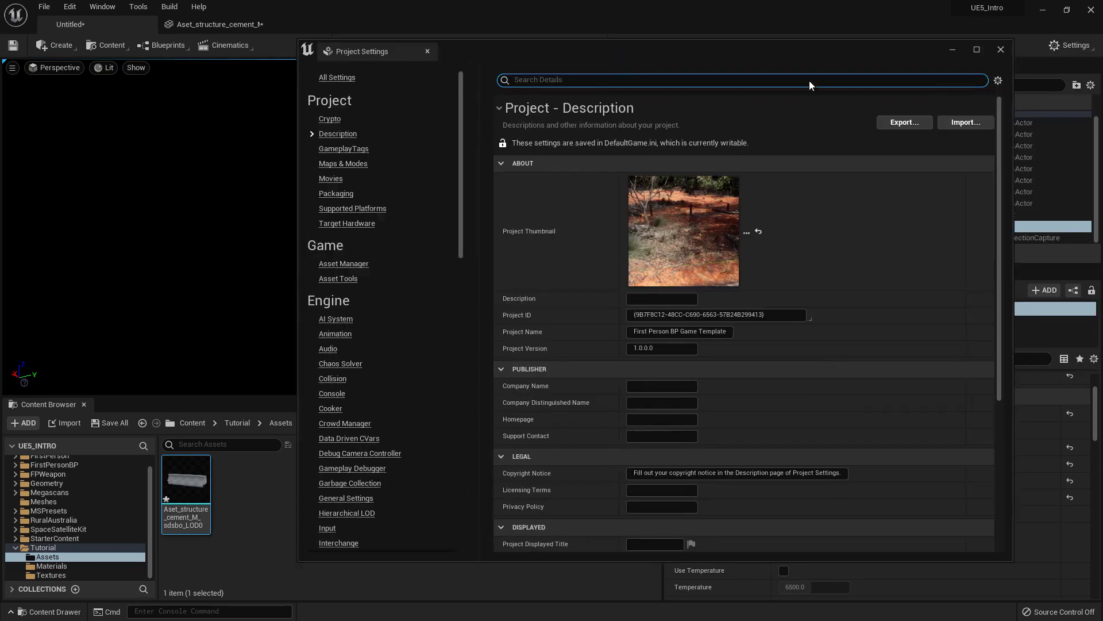
{"action": "scroll", "coordinate": [395, 290], "scroll_direction": "down", "scroll_amount": 10}
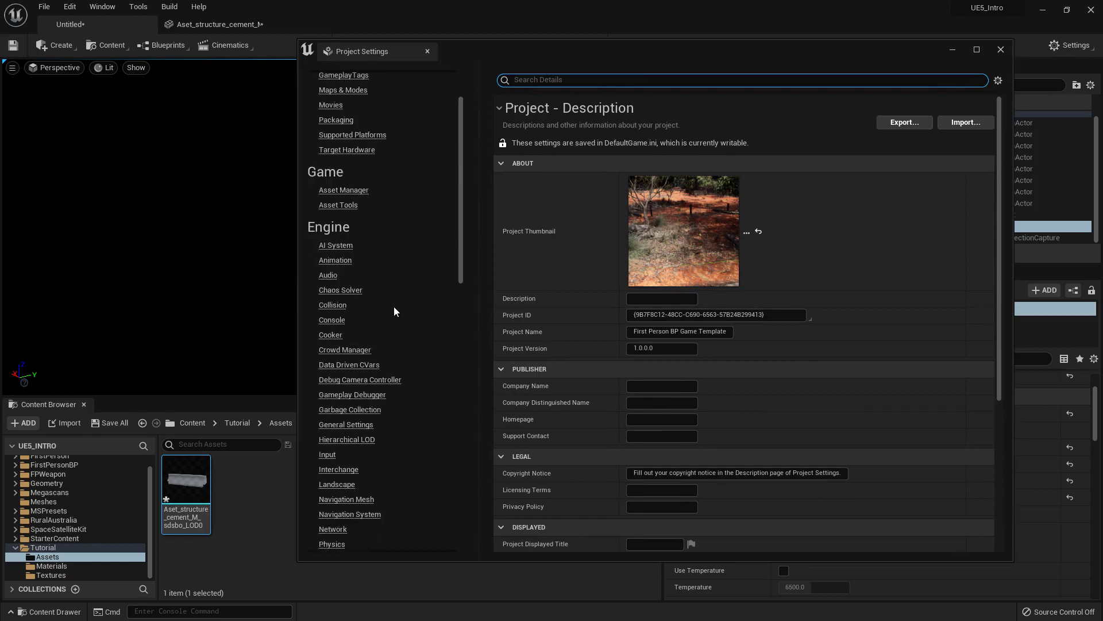
{"action": "scroll", "coordinate": [368, 351], "scroll_direction": "down", "scroll_amount": 5}
{"action": "left_click", "coordinate": [342, 357]}
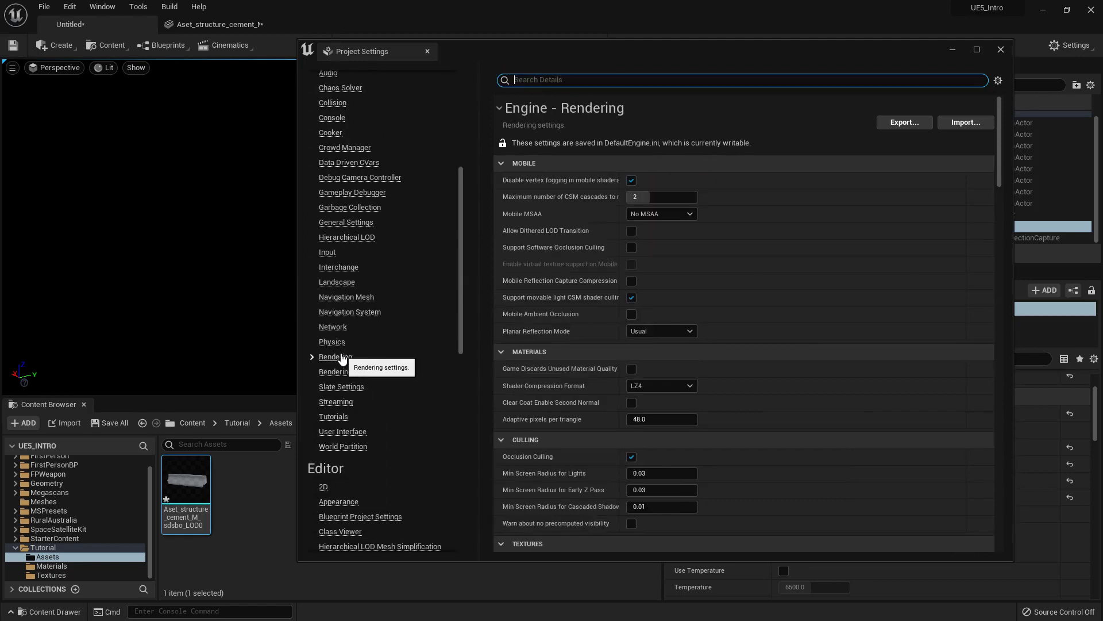
{"action": "scroll", "coordinate": [544, 362], "scroll_direction": "down", "scroll_amount": 15}
{"action": "scroll", "coordinate": [429, 314], "scroll_direction": "down", "scroll_amount": 1}
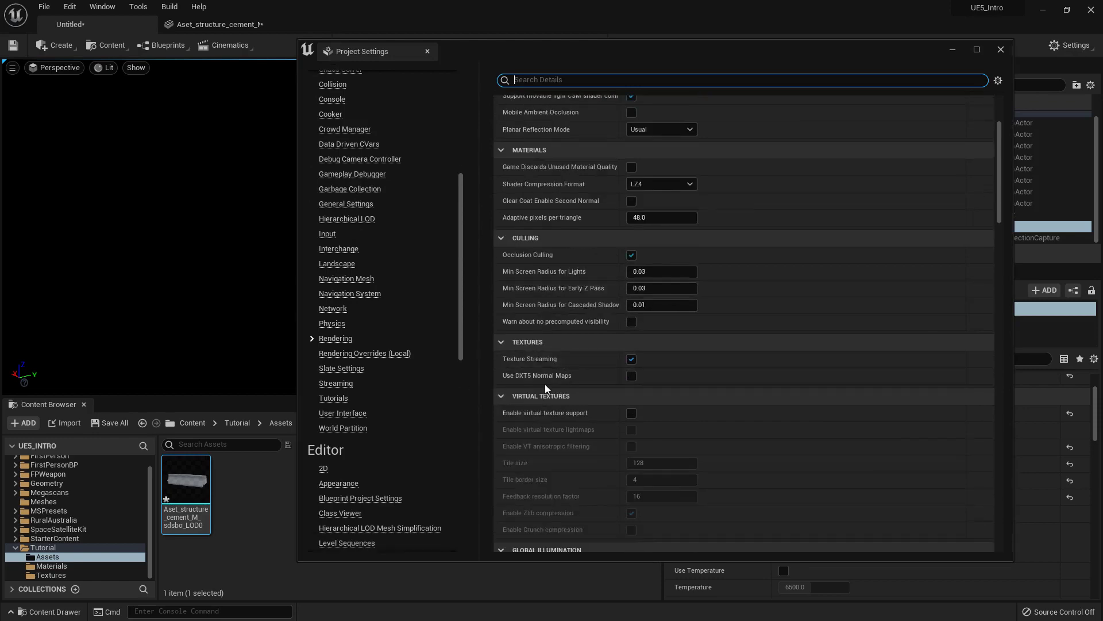
{"action": "scroll", "coordinate": [602, 341], "scroll_direction": "down", "scroll_amount": 9}
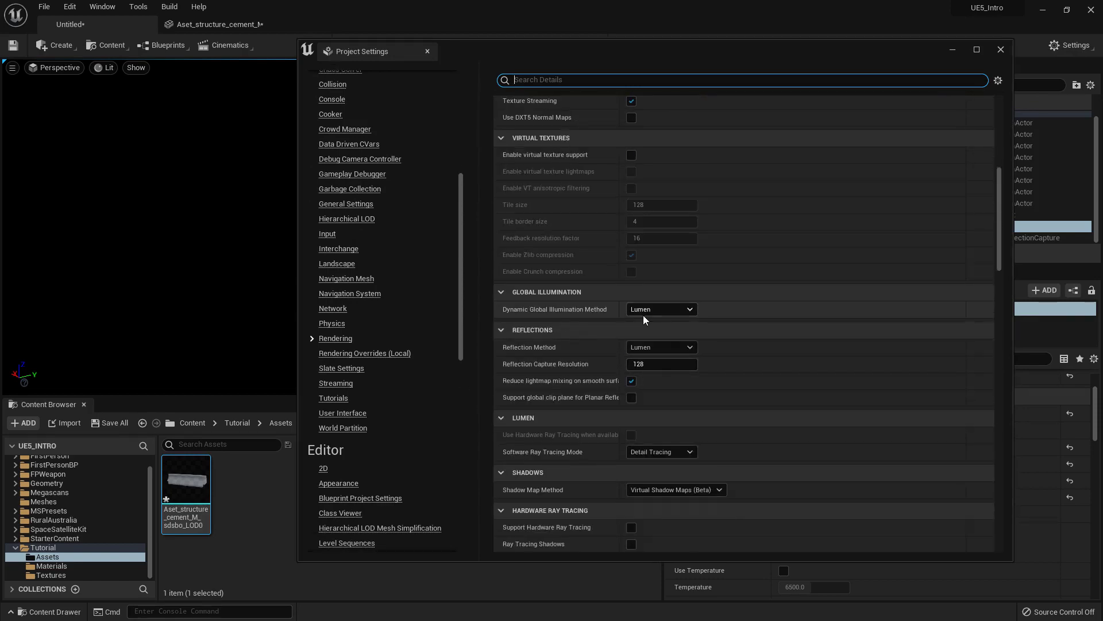
{"action": "left_click", "coordinate": [648, 310]}
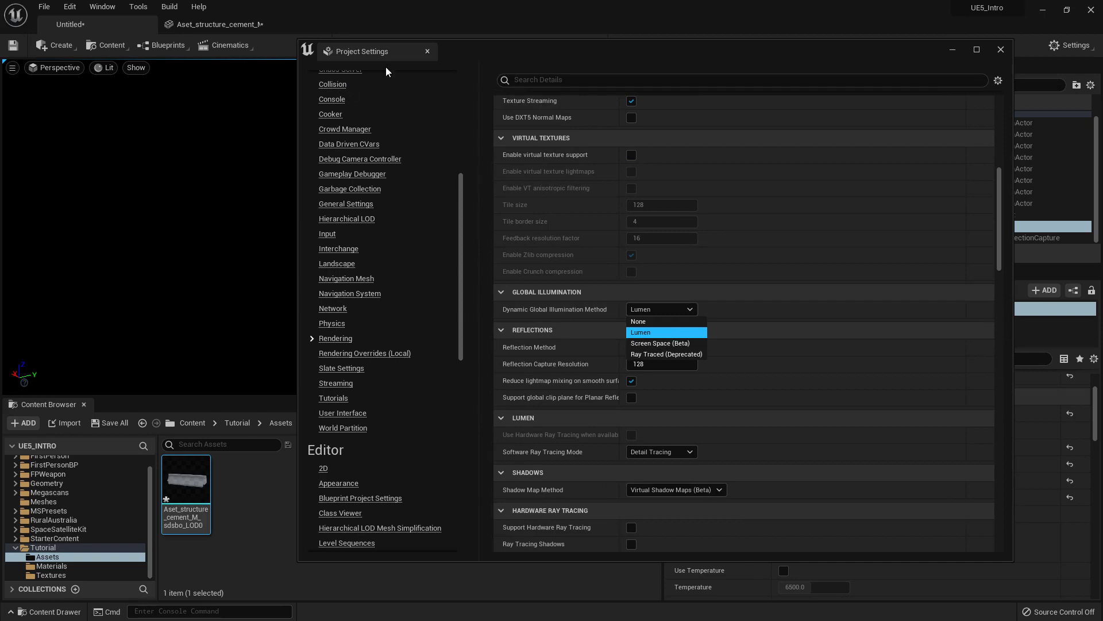
{"action": "left_click", "coordinate": [670, 320]}
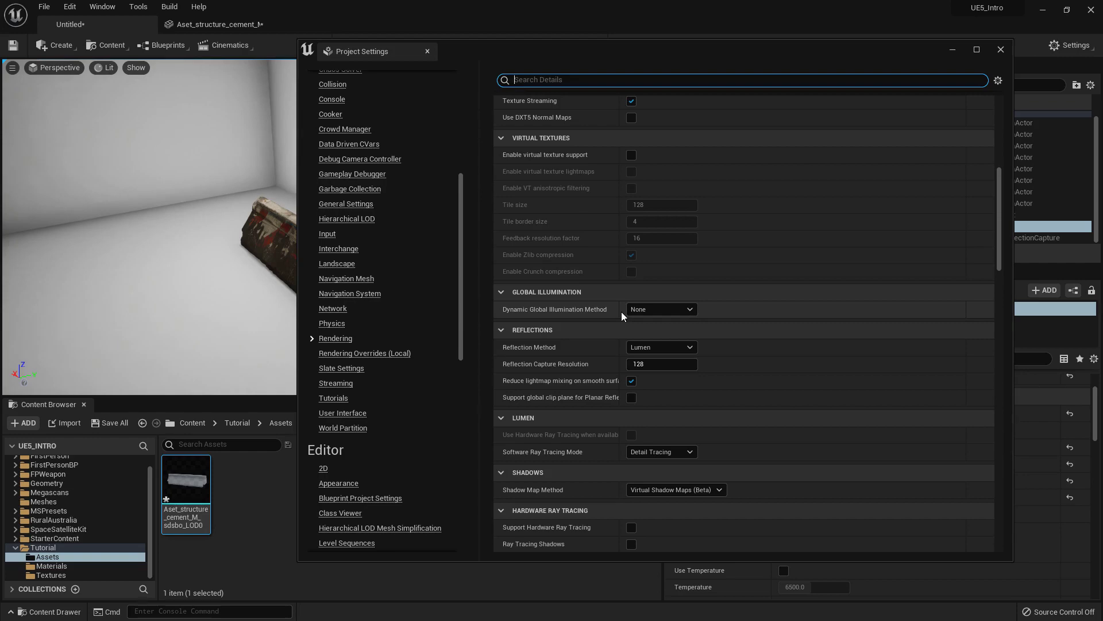
- Set the Reflection Method to None, check the shadow and static lighting options below it, and close Project Settings
{"action": "left_click", "coordinate": [663, 348]}
{"action": "left_click", "coordinate": [665, 359]}
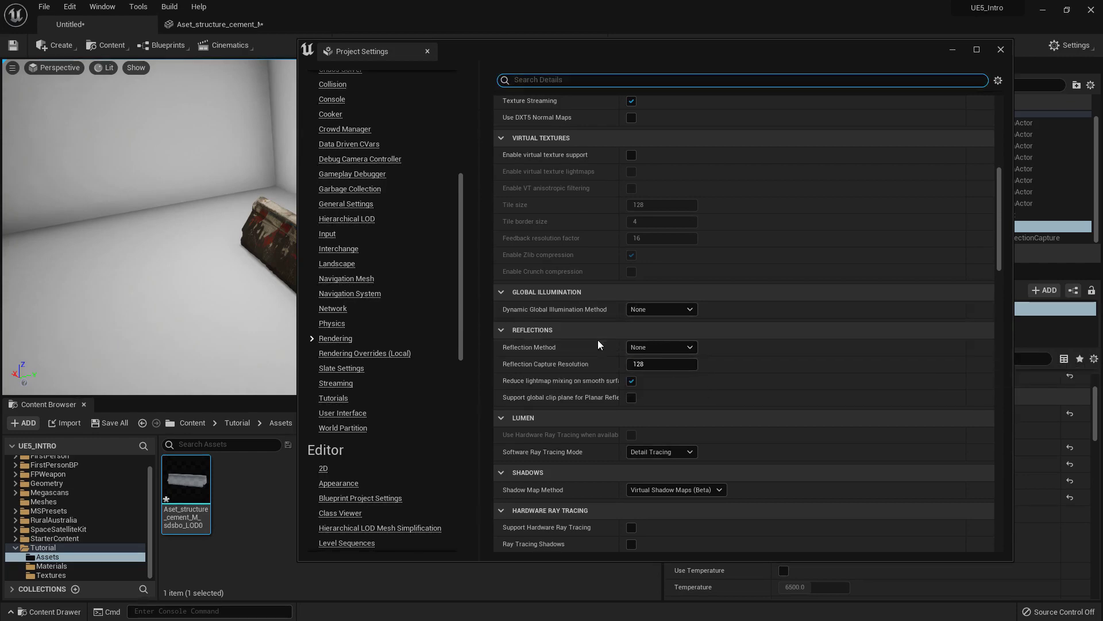
{"action": "scroll", "coordinate": [626, 390], "scroll_direction": "down", "scroll_amount": 5}
{"action": "scroll", "coordinate": [609, 429], "scroll_direction": "down", "scroll_amount": 6}
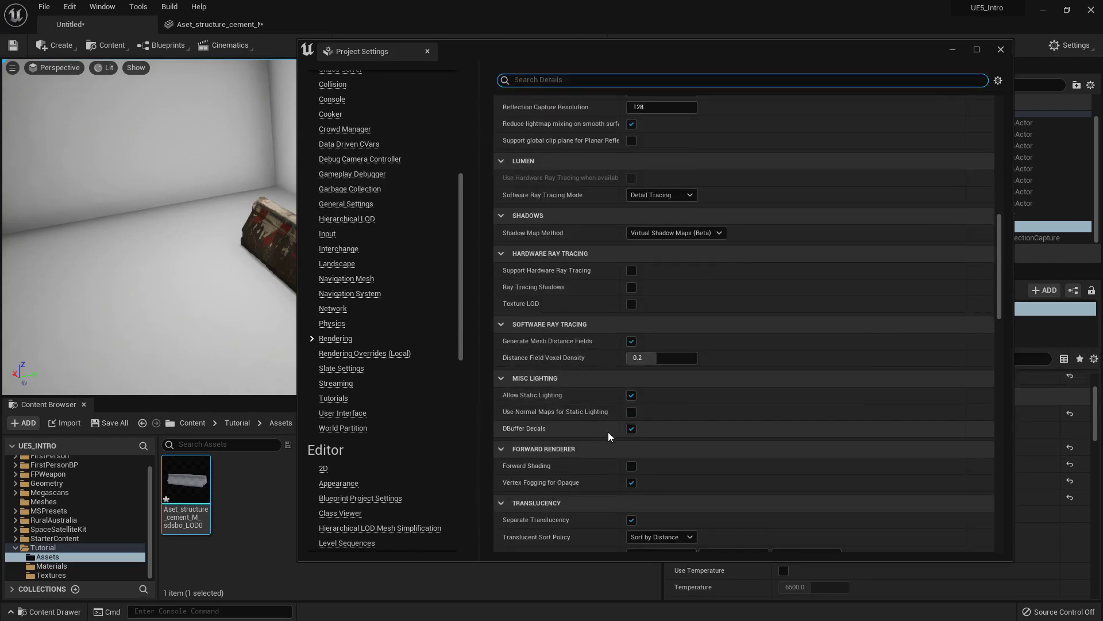
{"action": "scroll", "coordinate": [602, 377], "scroll_direction": "up", "scroll_amount": 4}
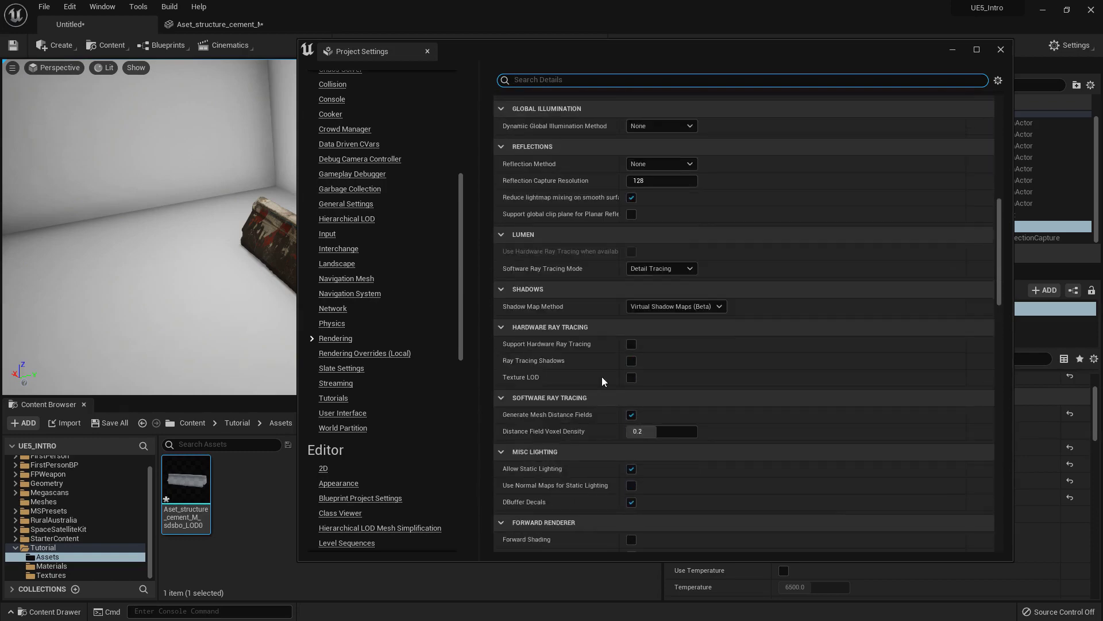
{"action": "left_click", "coordinate": [426, 53]}
- Look over the baked room and examine the barrier's shadow on the floor in the Lighting Only view mode
{"action": "right_click_drag", "start_coordinate": [540, 212], "coordinate": [456, 195]}
{"action": "right_click_drag", "start_coordinate": [391, 181], "coordinate": [486, 180]}
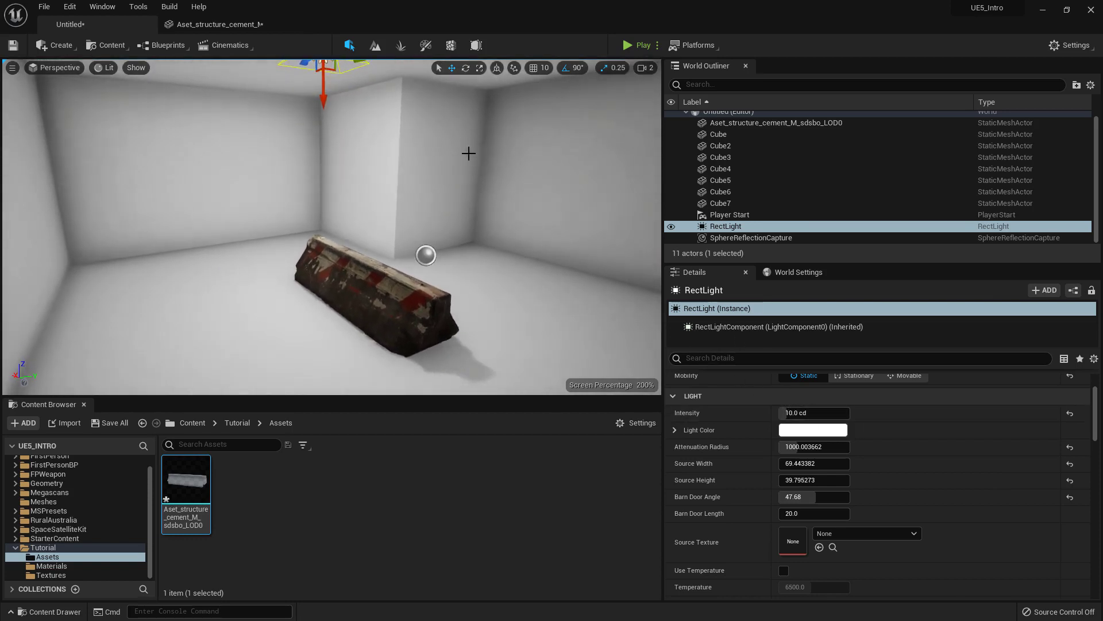
{"action": "right_click_drag", "start_coordinate": [467, 153], "coordinate": [439, 135]}
{"action": "right_click_drag", "start_coordinate": [528, 148], "coordinate": [518, 148]}
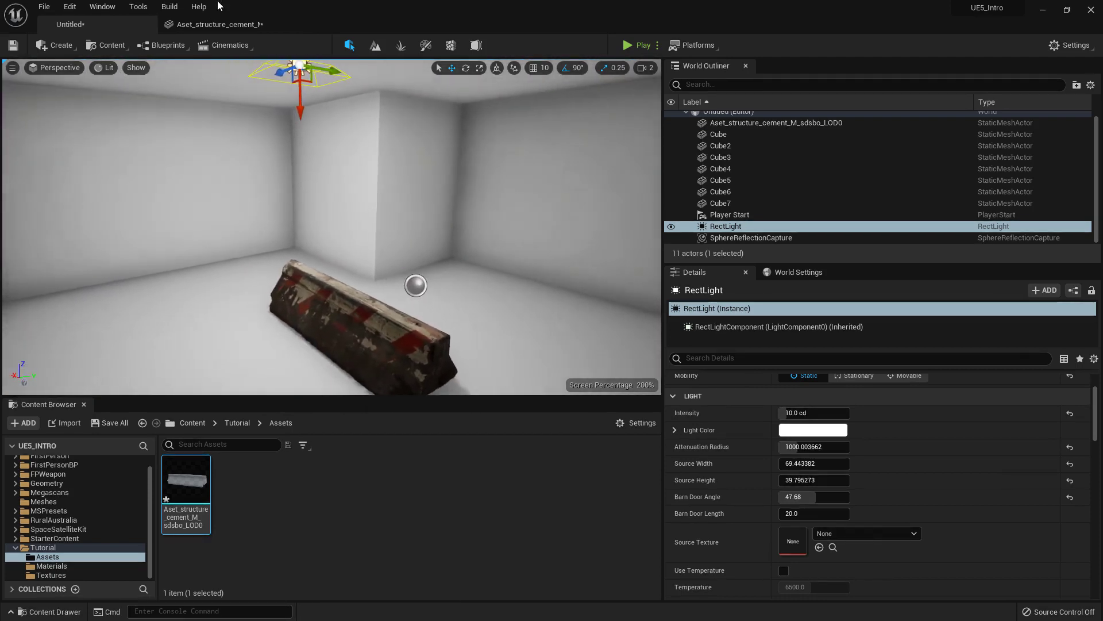
{"action": "right_click_drag", "start_coordinate": [427, 150], "coordinate": [429, 154]}
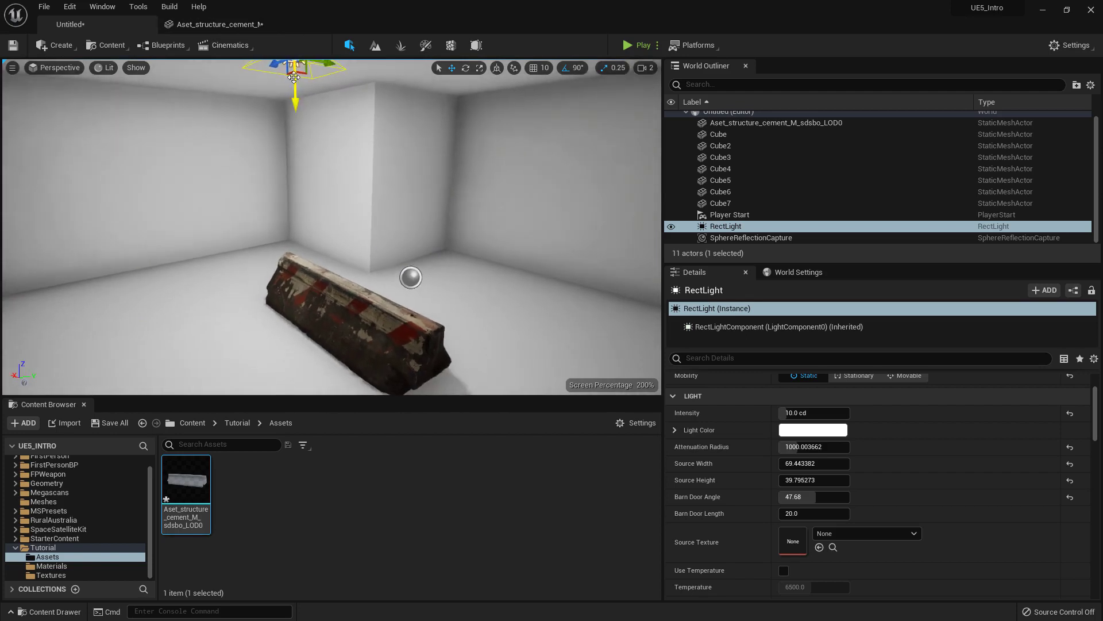
{"action": "left_click", "coordinate": [106, 70]}
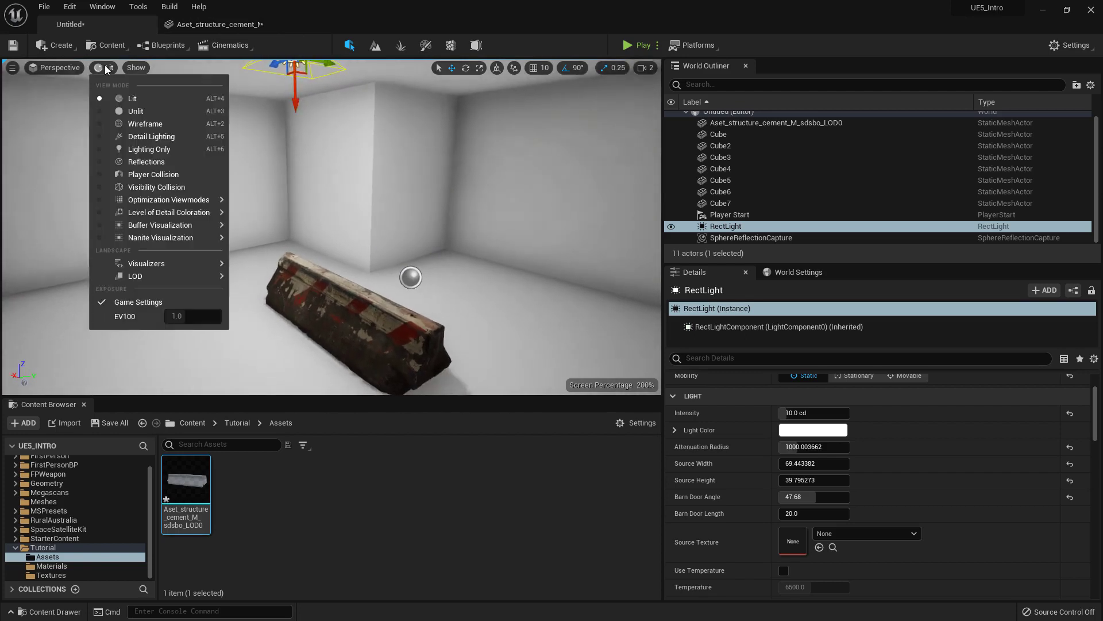
{"action": "left_click", "coordinate": [147, 148]}
{"action": "right_click_drag", "start_coordinate": [330, 226], "coordinate": [517, 293]}
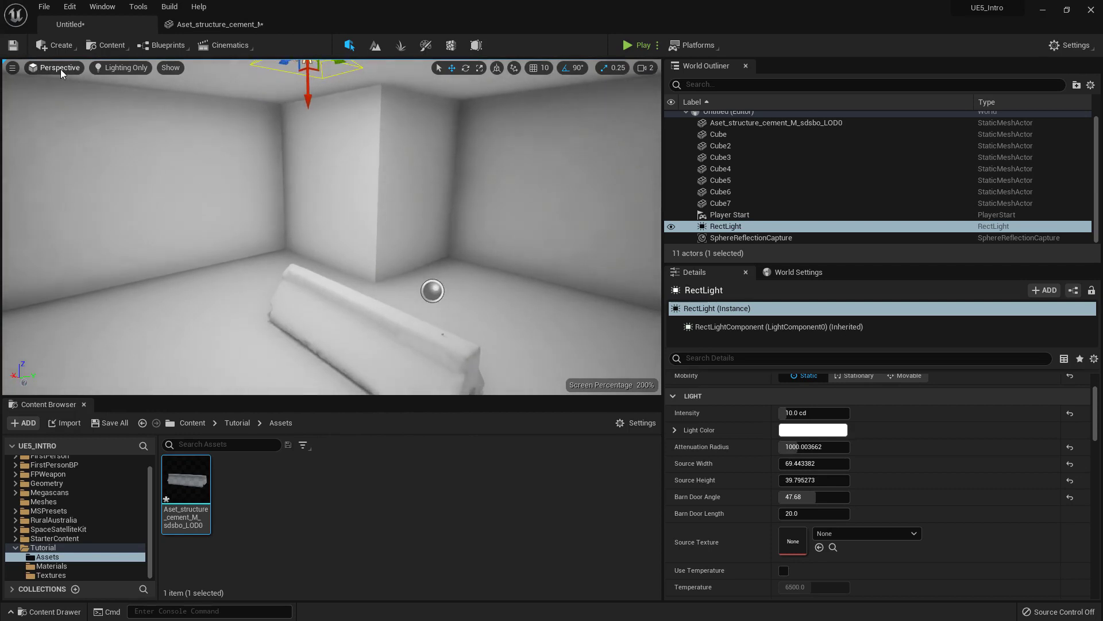
{"action": "left_click", "coordinate": [11, 68]}
{"action": "right_click_drag", "start_coordinate": [314, 171], "coordinate": [374, 182]}
{"action": "left_click", "coordinate": [389, 202]}
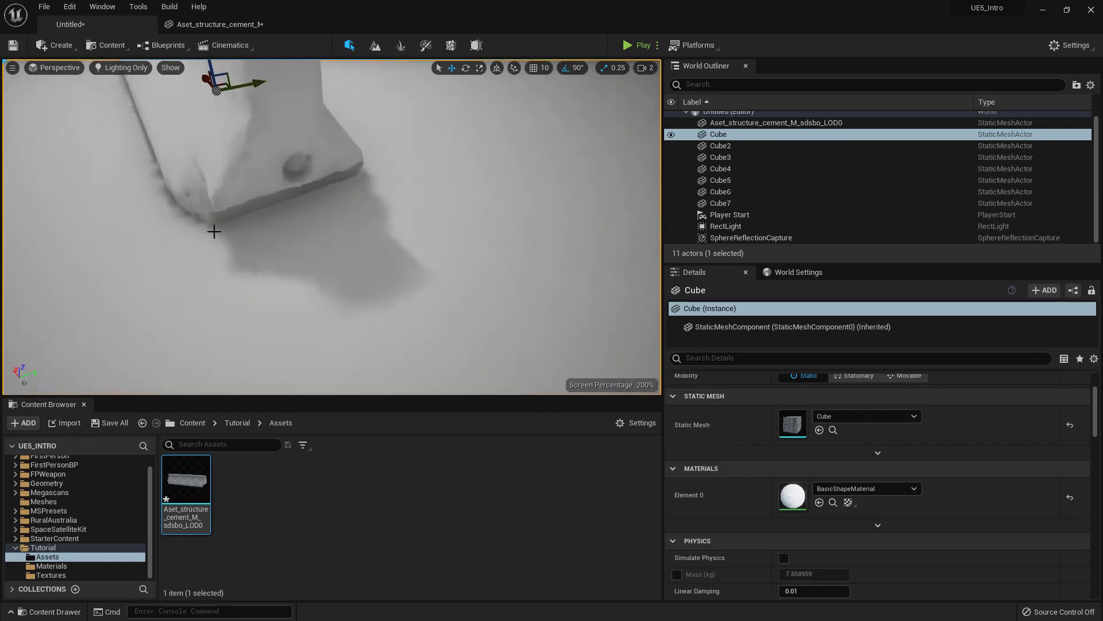
{"action": "right_click_drag", "start_coordinate": [213, 231], "coordinate": [175, 198]}
- View the scene in Light Complexity and Lightmap Density modes, examining the lightmap grid on the floor and barrier
{"action": "left_click", "coordinate": [123, 72]}
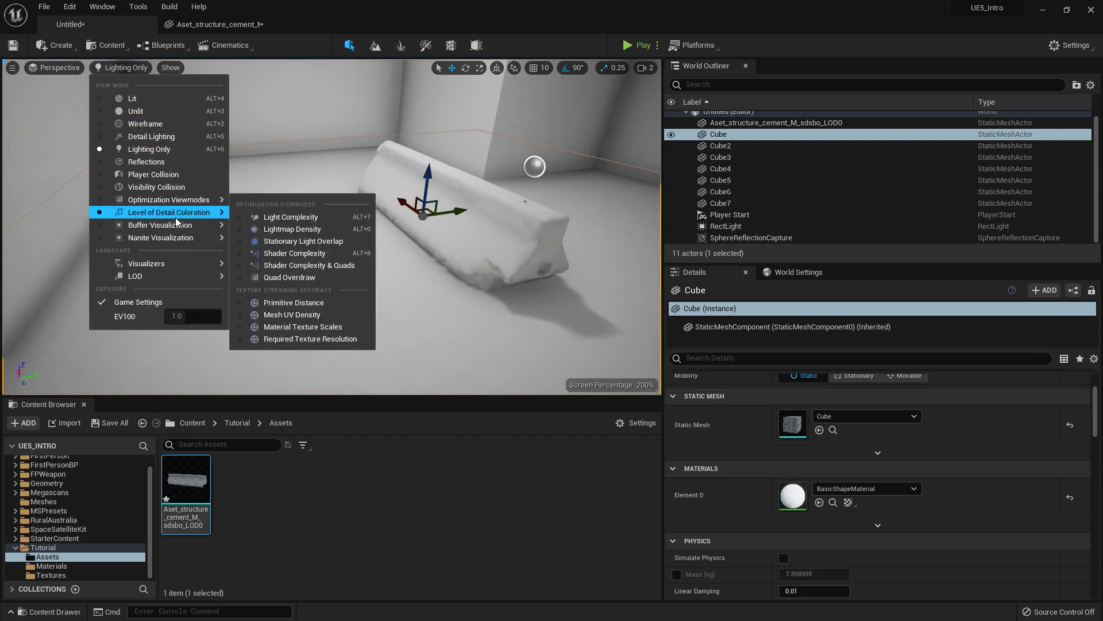
{"action": "left_click", "coordinate": [271, 217]}
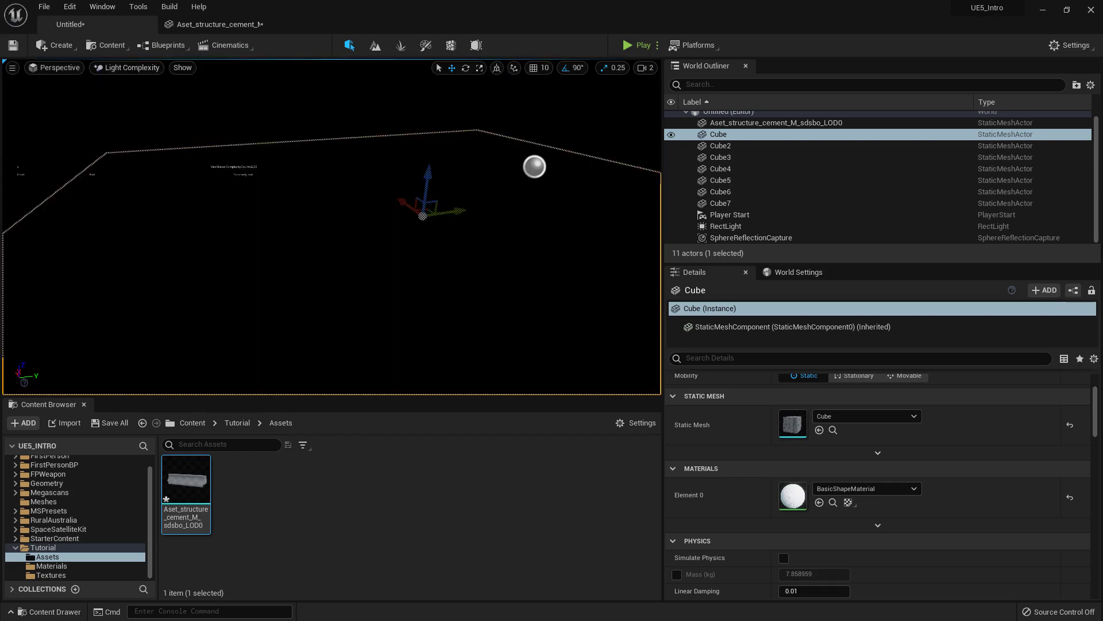
{"action": "left_click", "coordinate": [97, 69]}
{"action": "mouse_move", "coordinate": [187, 205]}
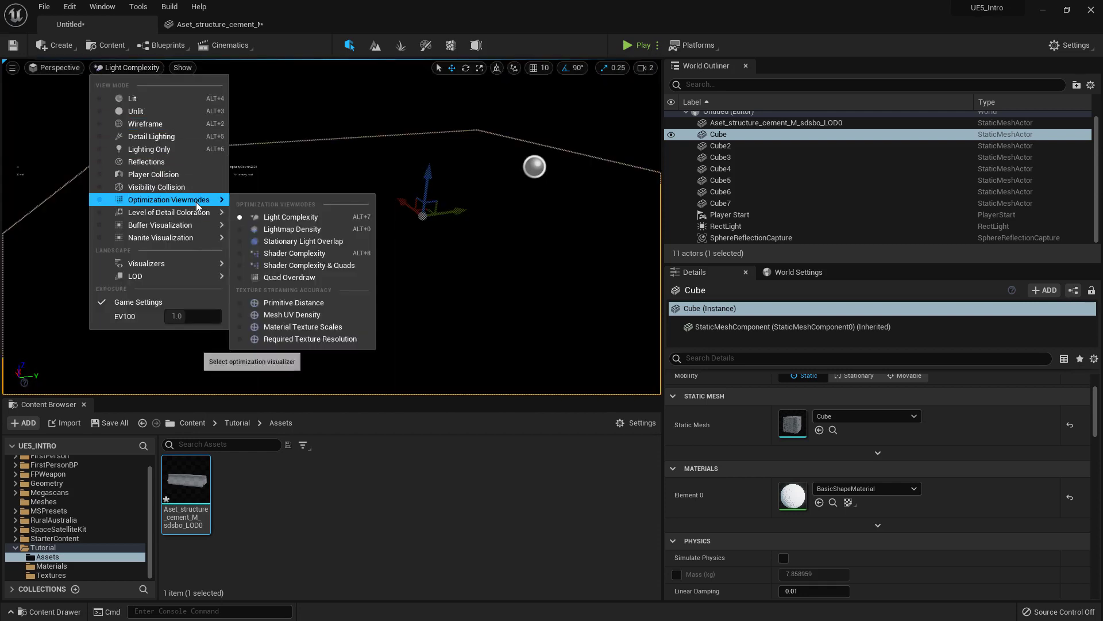
{"action": "left_click", "coordinate": [282, 228]}
{"action": "right_click_drag", "start_coordinate": [297, 226], "coordinate": [362, 226]}
{"action": "right_click_drag", "start_coordinate": [562, 257], "coordinate": [509, 242]}
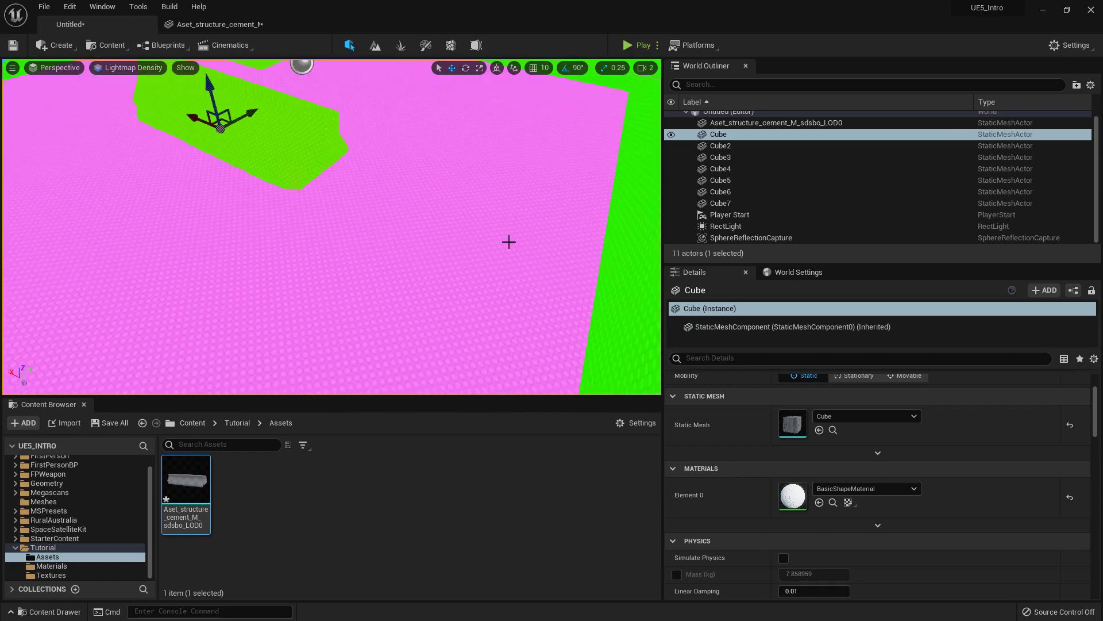
{"action": "right_click_drag", "start_coordinate": [555, 192], "coordinate": [637, 155]}
{"action": "left_click", "coordinate": [473, 120]}
{"action": "right_click_drag", "start_coordinate": [473, 121], "coordinate": [424, 185]}
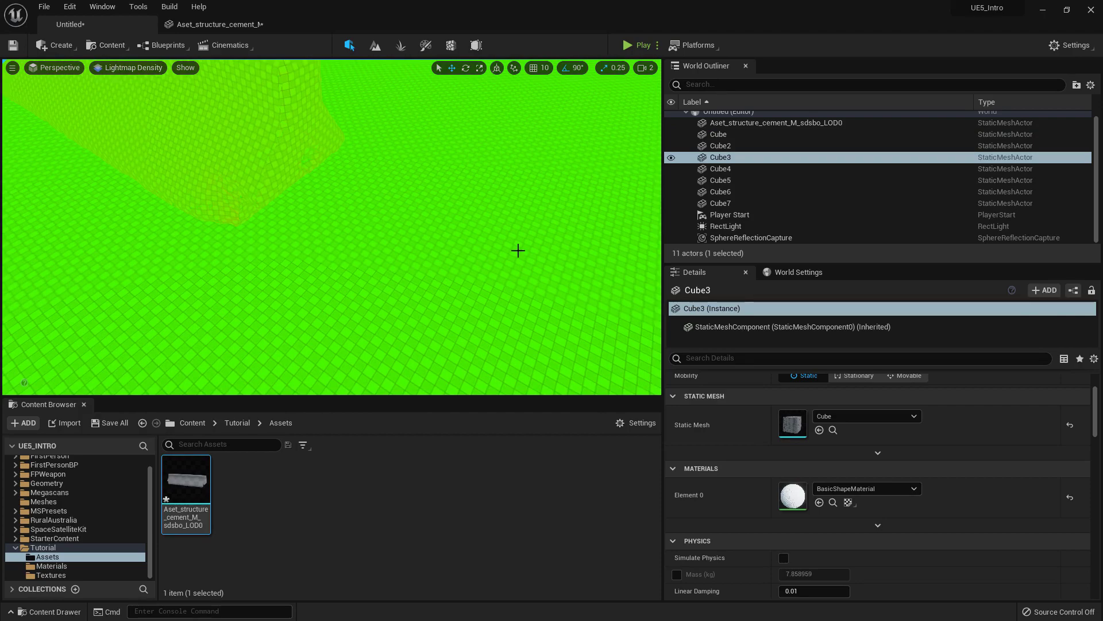
{"action": "right_click_drag", "start_coordinate": [518, 251], "coordinate": [517, 254]}
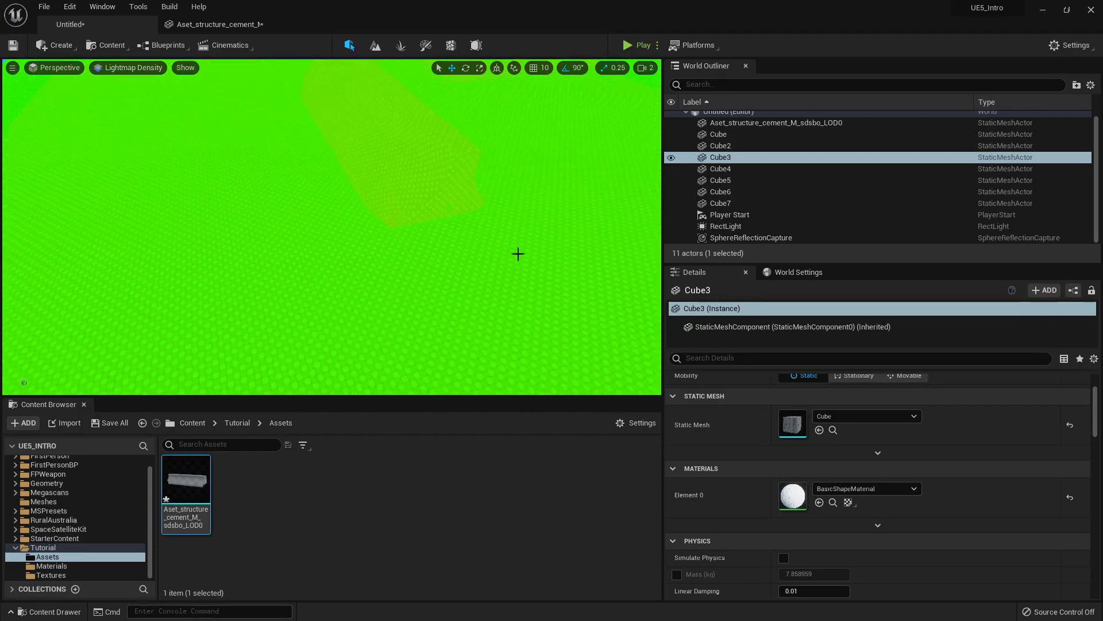
- Return the viewport to Lit mode and look over the baked lighting on the walls and barrier
{"action": "left_click", "coordinate": [159, 73]}
{"action": "left_click", "coordinate": [158, 103]}
{"action": "mouse_move", "coordinate": [332, 227]}
{"action": "right_mouse_down"}
{"action": "mouse_move", "coordinate": [351, 195]}
{"action": "mouse_move", "coordinate": [391, 179]}
{"action": "mouse_move", "coordinate": [437, 195]}
{"action": "mouse_move", "coordinate": [311, 236]}
{"action": "mouse_move", "coordinate": [334, 218]}
{"action": "mouse_move", "coordinate": [317, 226]}
{"action": "right_mouse_up"}
{"action": "right_click_drag", "start_coordinate": [480, 177], "coordinate": [480, 177]}
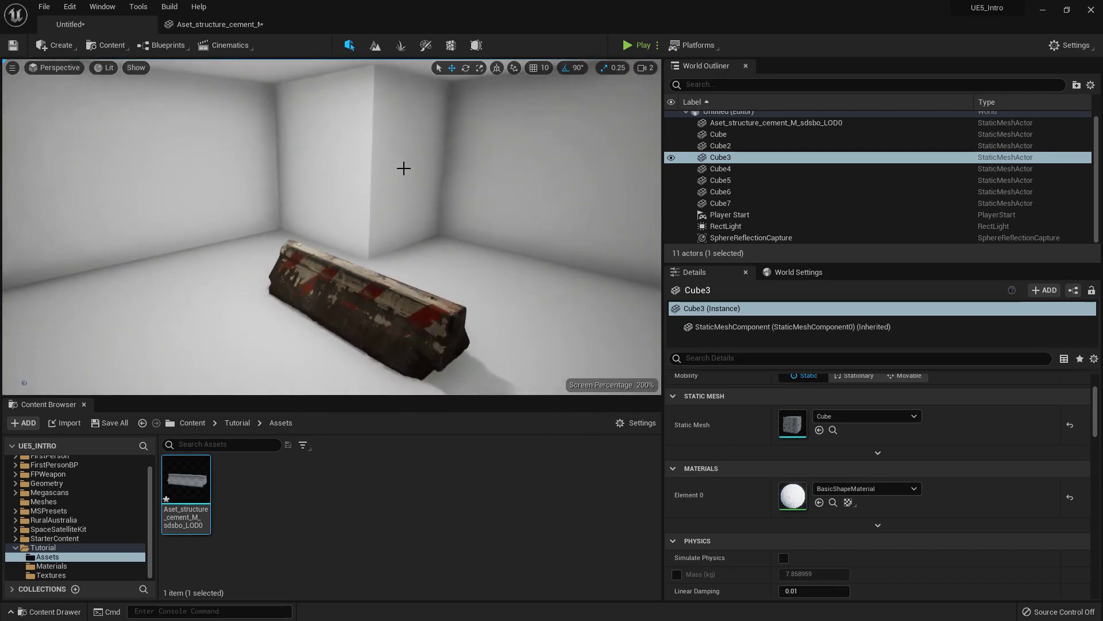
{"action": "mouse_move", "coordinate": [403, 168]}
{"action": "right_mouse_down"}
{"action": "mouse_move", "coordinate": [386, 166]}
{"action": "mouse_move", "coordinate": [407, 167]}
{"action": "right_mouse_up"}
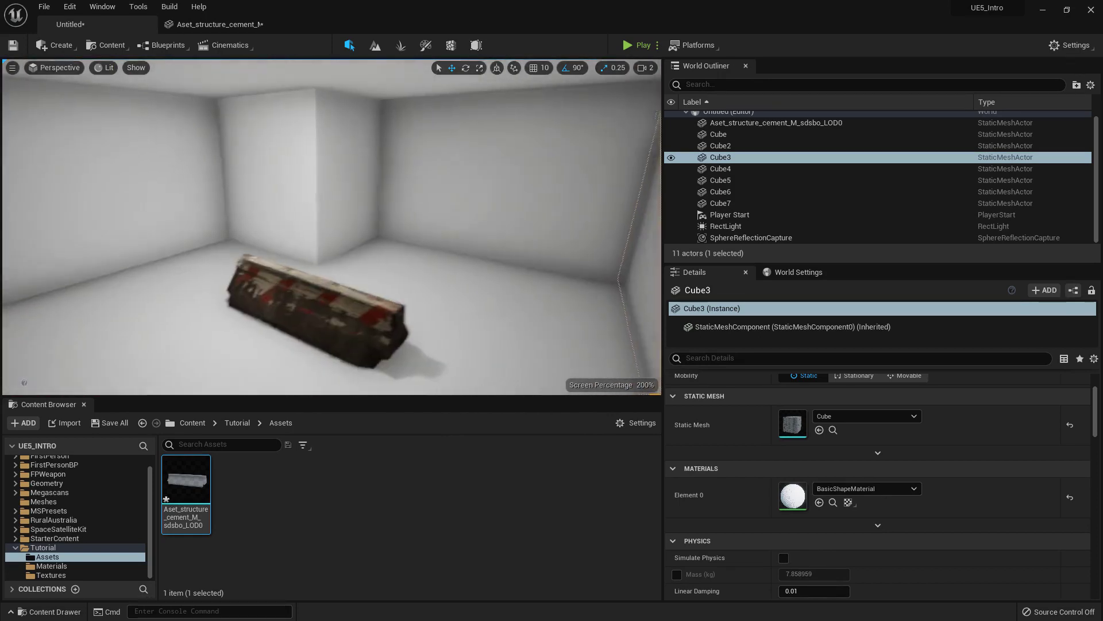
{"action": "right_click_drag", "start_coordinate": [347, 227], "coordinate": [347, 227]}
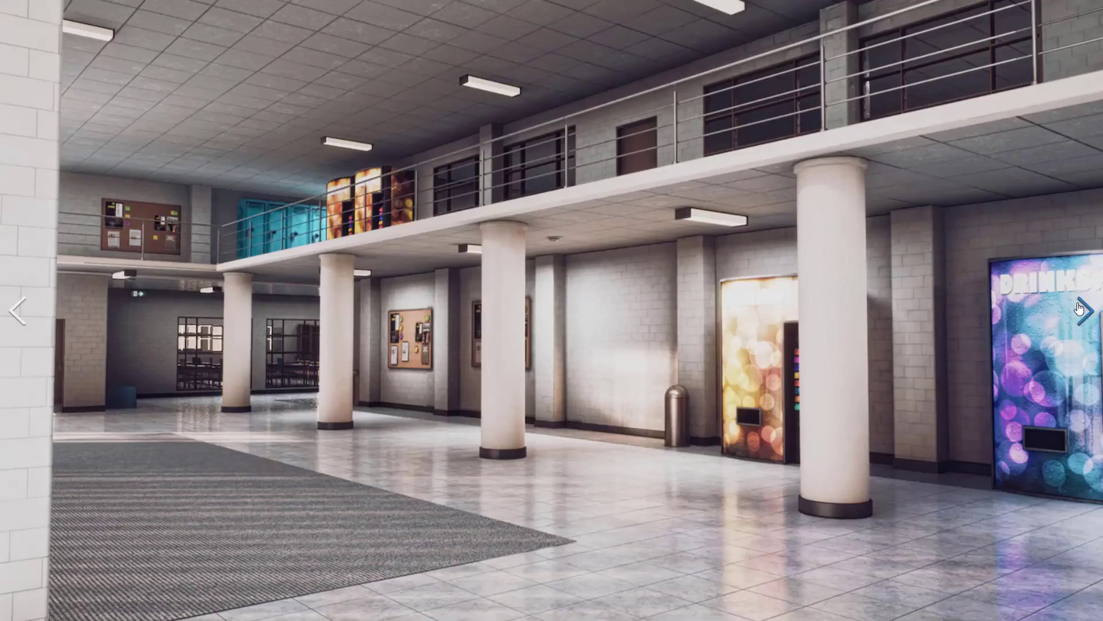
- Show the next school interior render in the image gallery
{"action": "left_click", "coordinate": [1080, 308]}
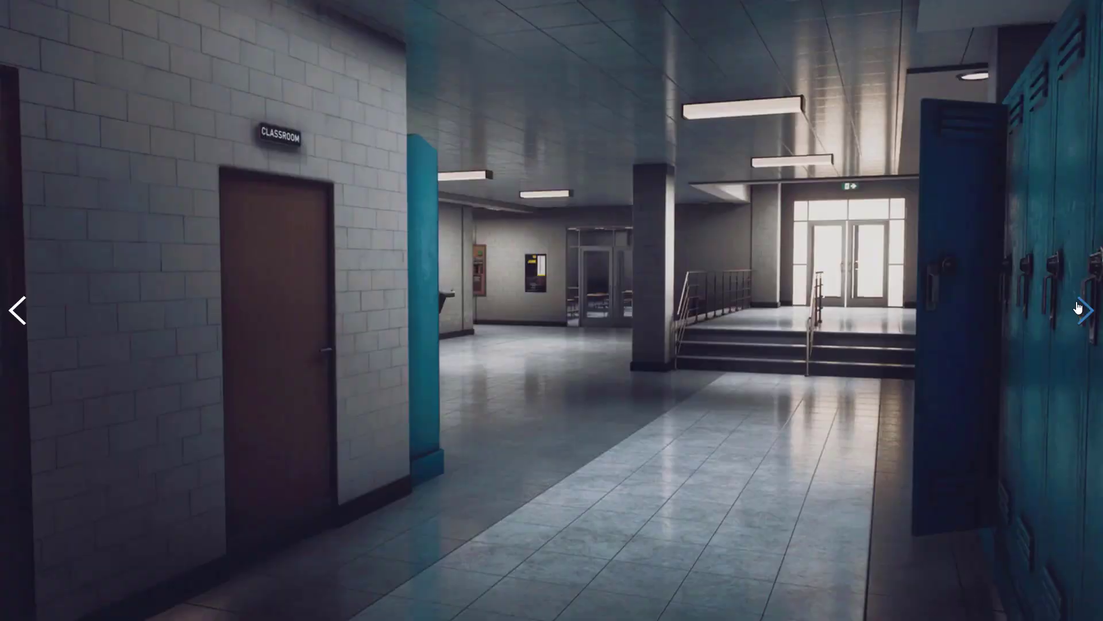